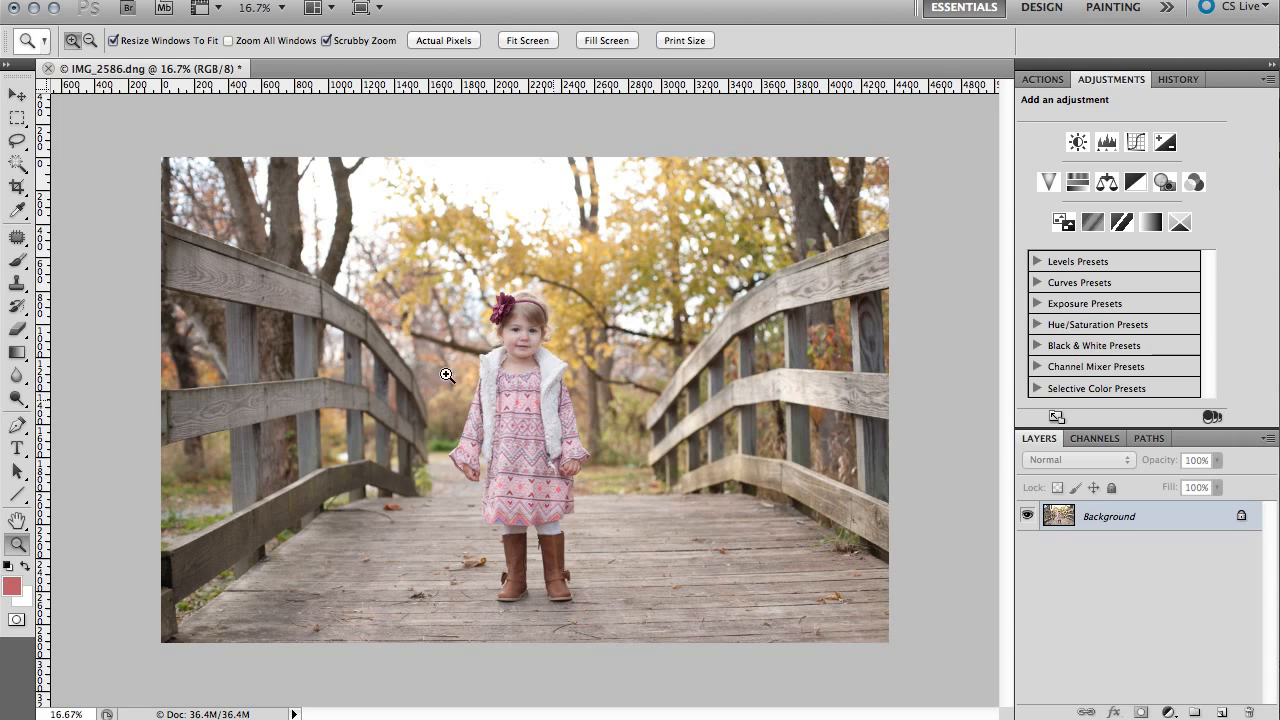
Duplicate the Background layer for retouching the girl's face
left_click(510, 343)
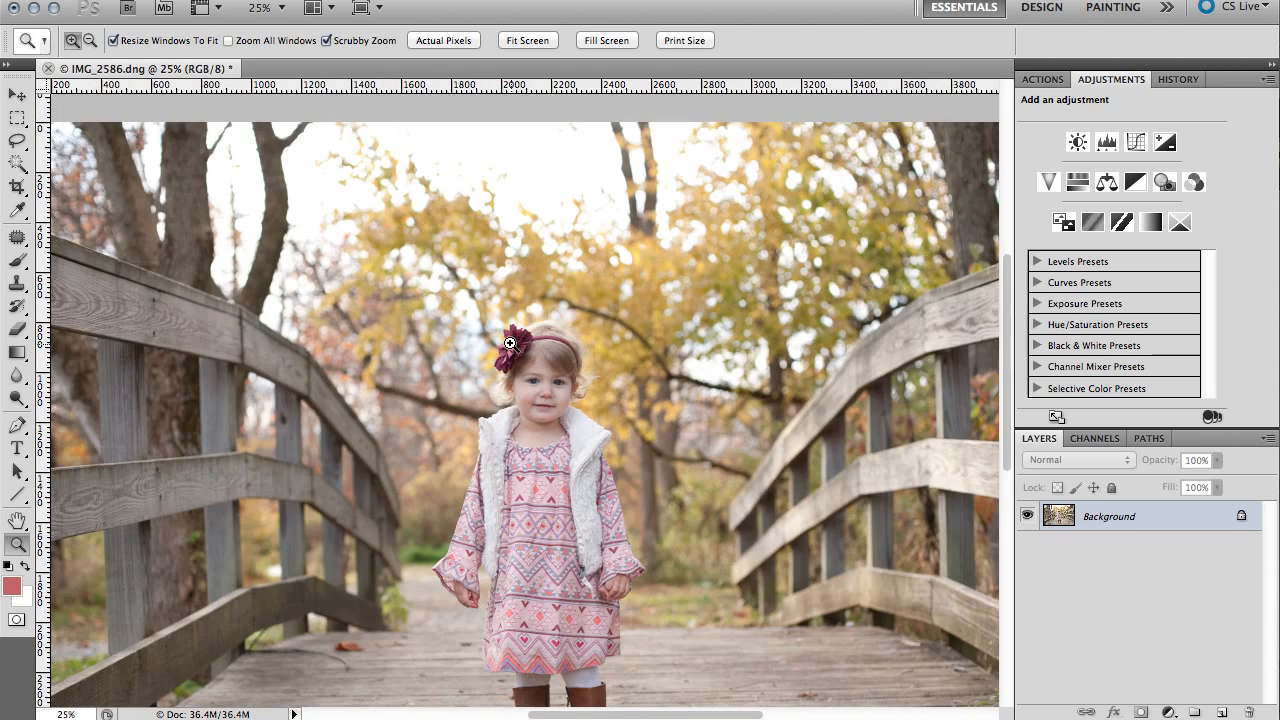
left_click(510, 343)
left_click(578, 497)
left_click(578, 497)
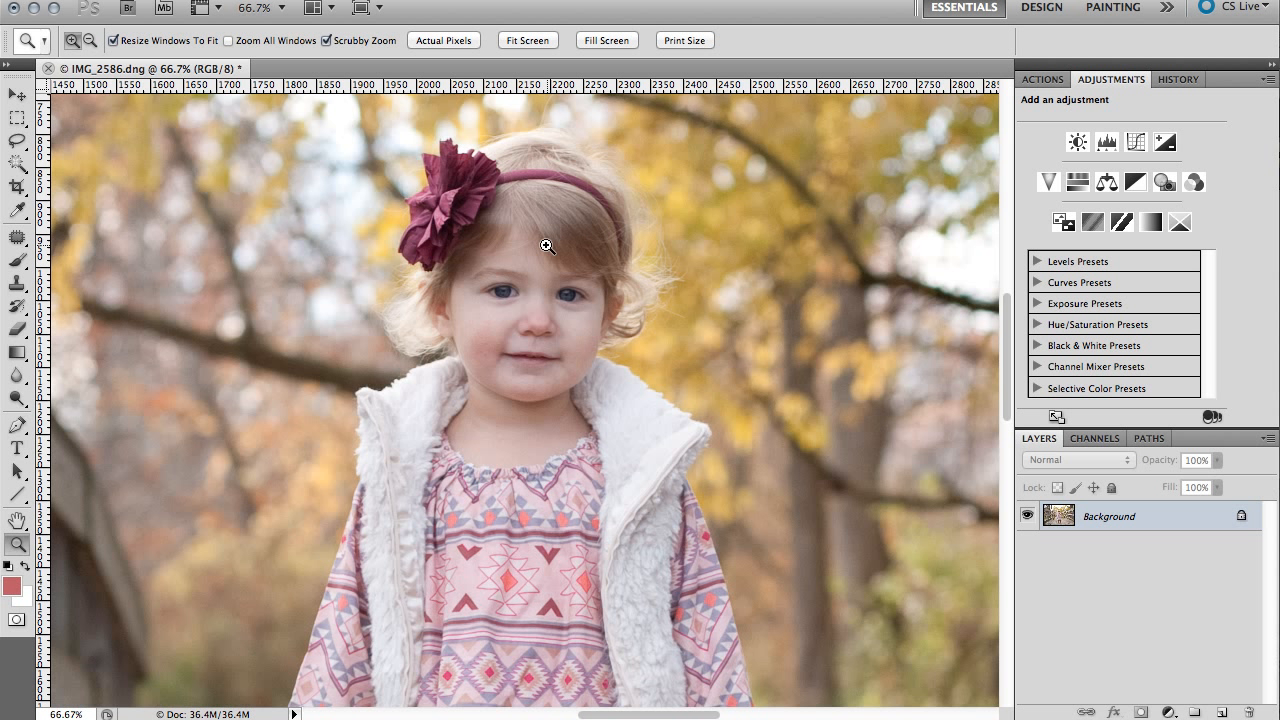
left_click(497, 342)
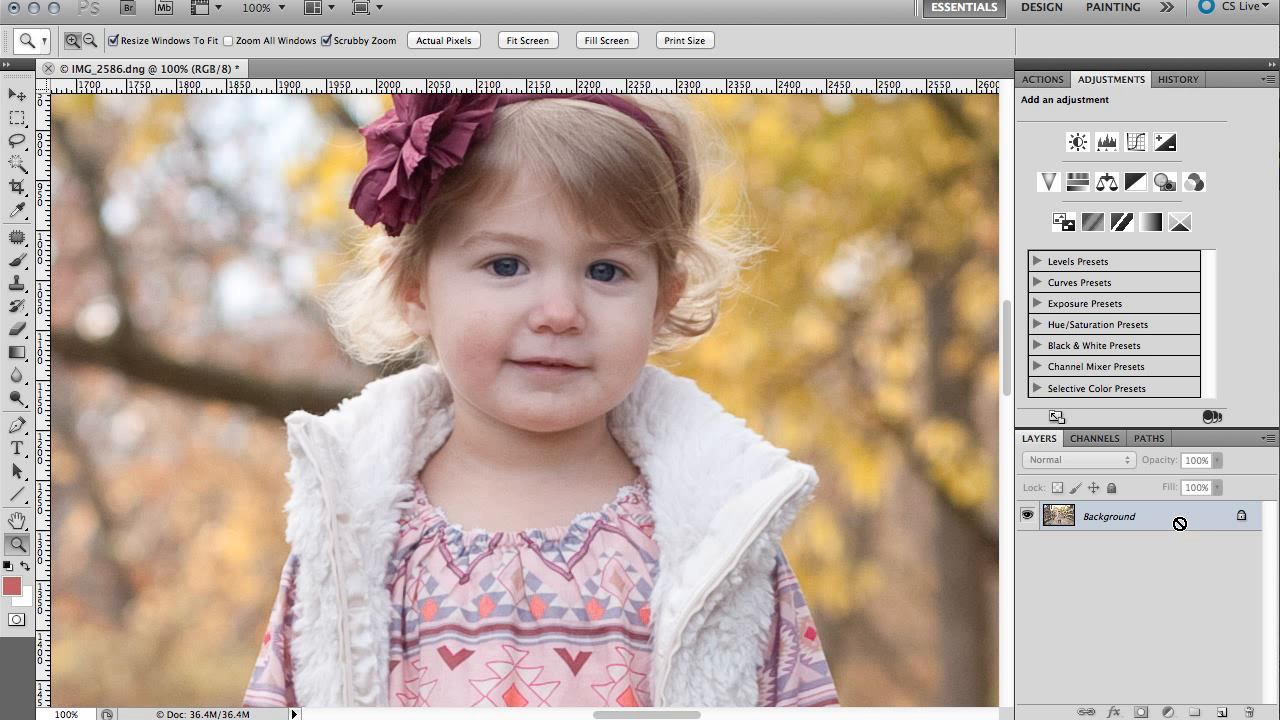
key("super+j")
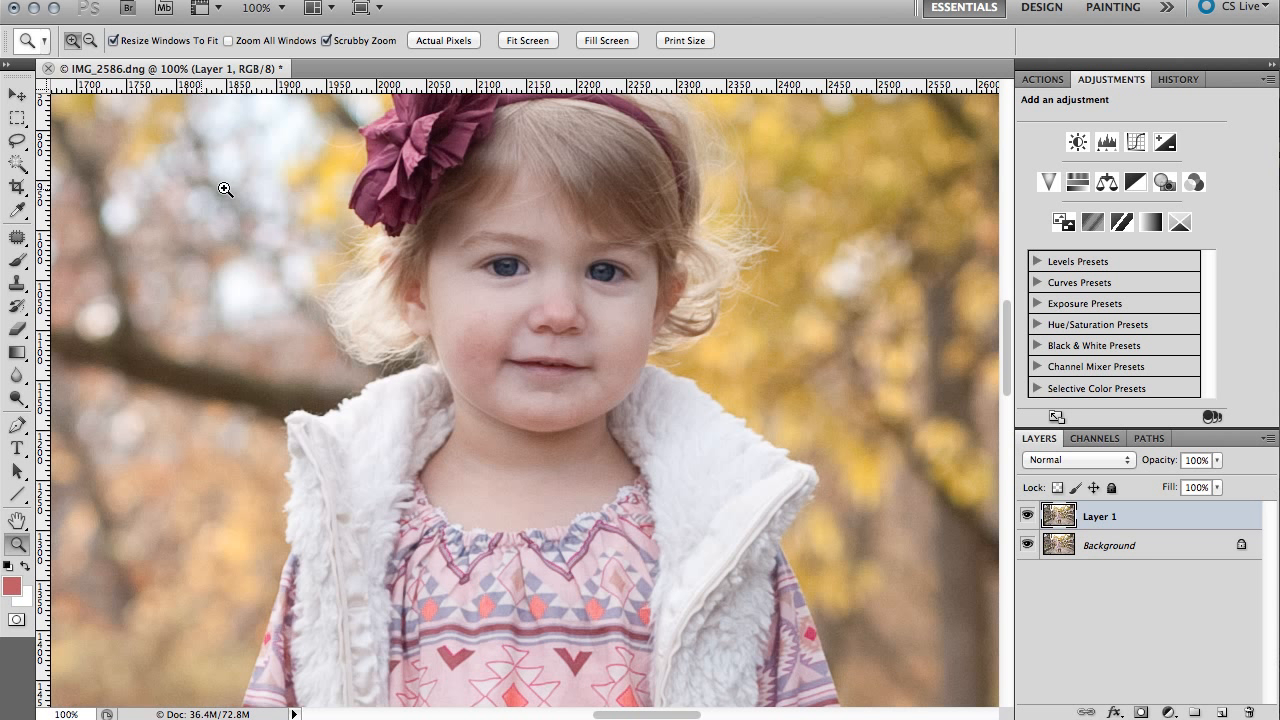
Remove the reddish area on the girl's cheek with the Patch tool on the duplicate layer, and compare before and after
left_click(17, 237)
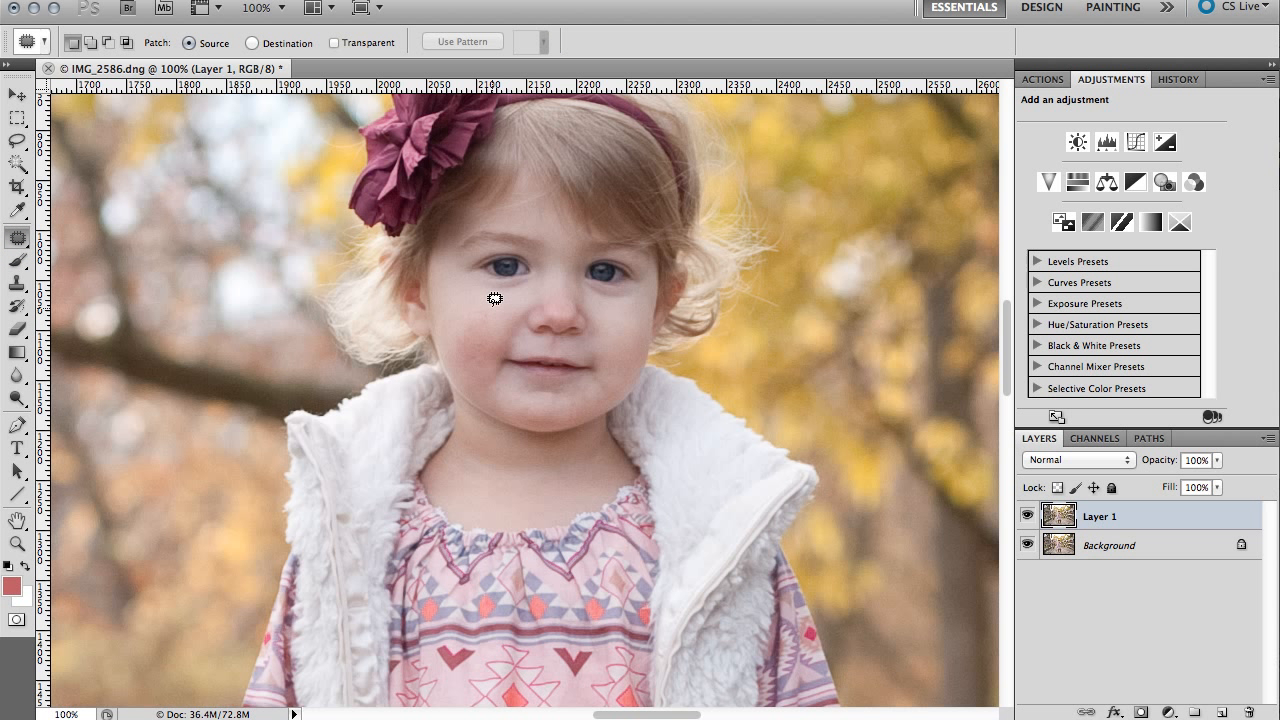
mouse_move(494, 298)
left_mouse_down()
mouse_move(463, 297)
mouse_move(457, 323)
mouse_move(491, 329)
mouse_move(507, 311)
mouse_move(494, 297)
mouse_move(563, 338)
mouse_move(627, 336)
left_mouse_up()
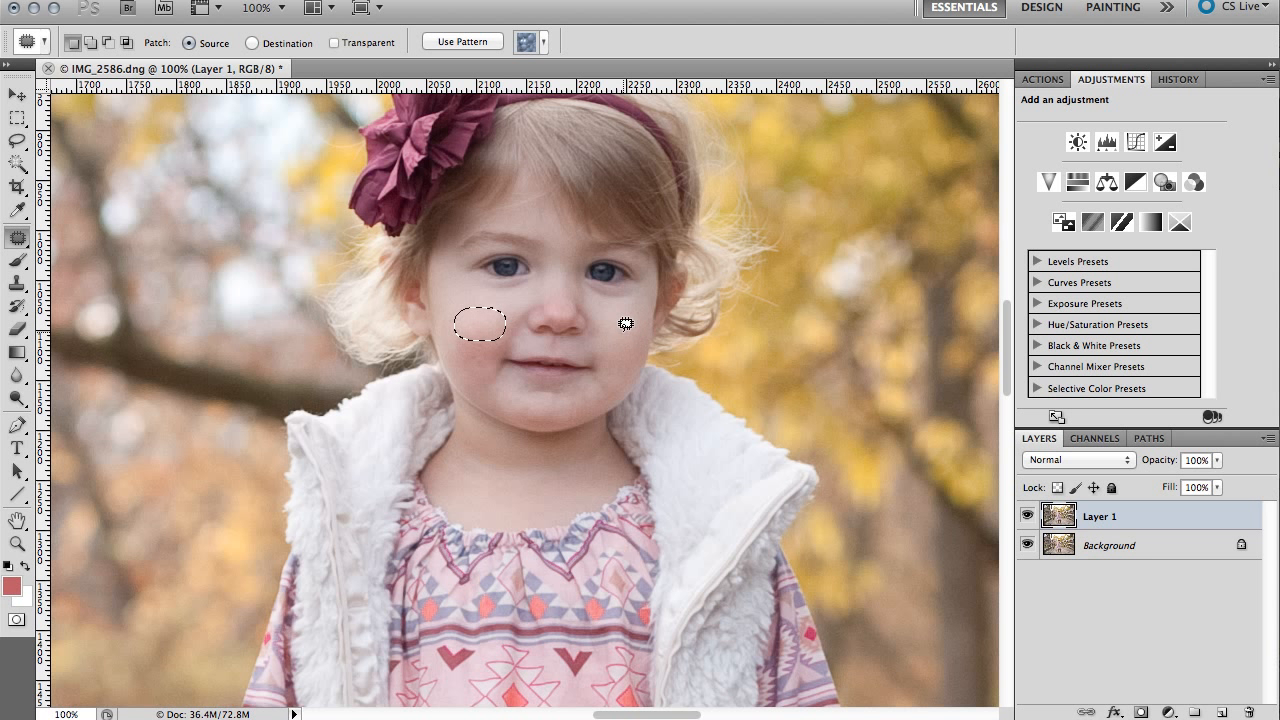
left_click(452, 295)
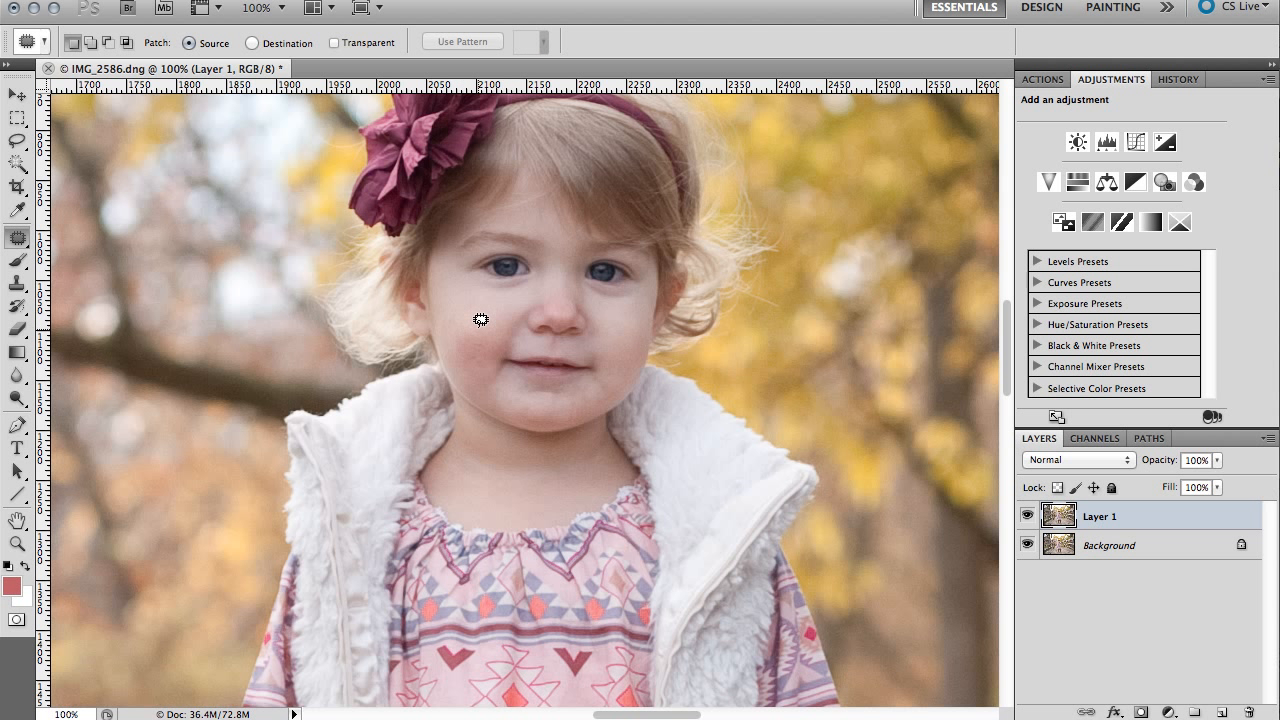
mouse_move(477, 317)
left_mouse_down()
mouse_move(455, 357)
mouse_move(493, 359)
mouse_move(500, 328)
mouse_move(480, 322)
mouse_move(479, 342)
mouse_move(474, 298)
left_mouse_up()
key("ctrl+d")
left_click(1025, 516)
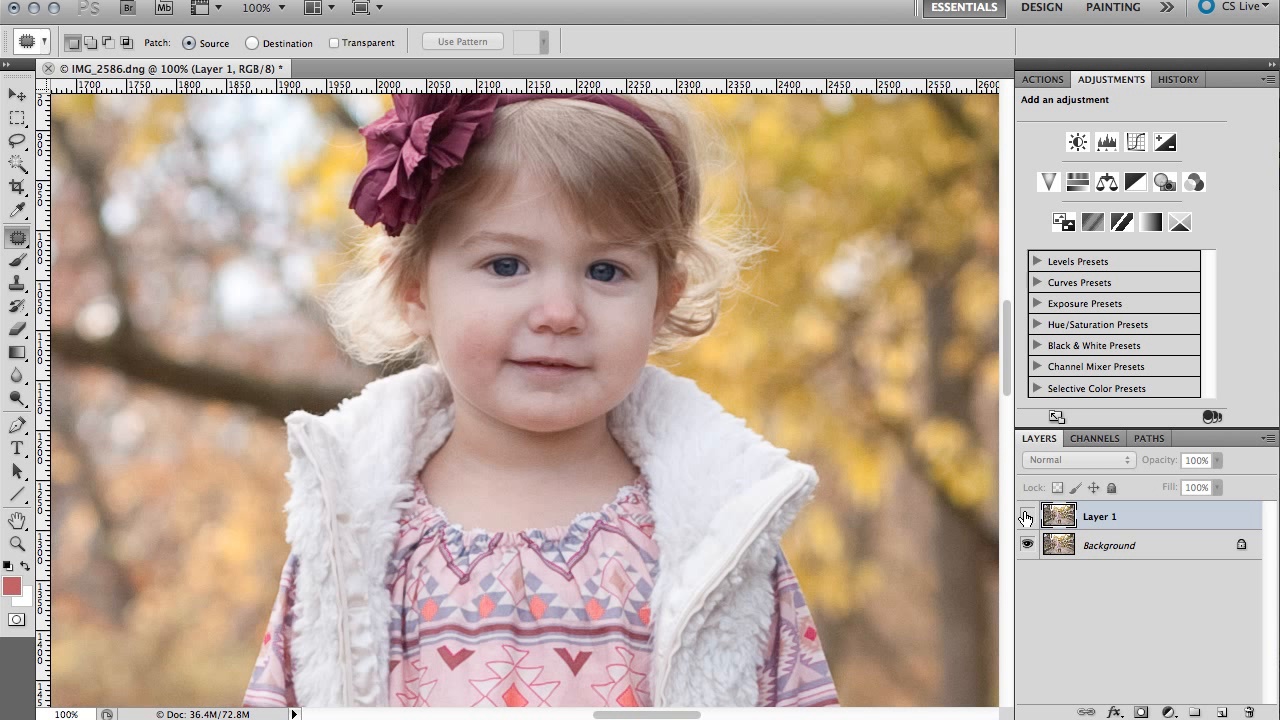
left_click(1025, 516)
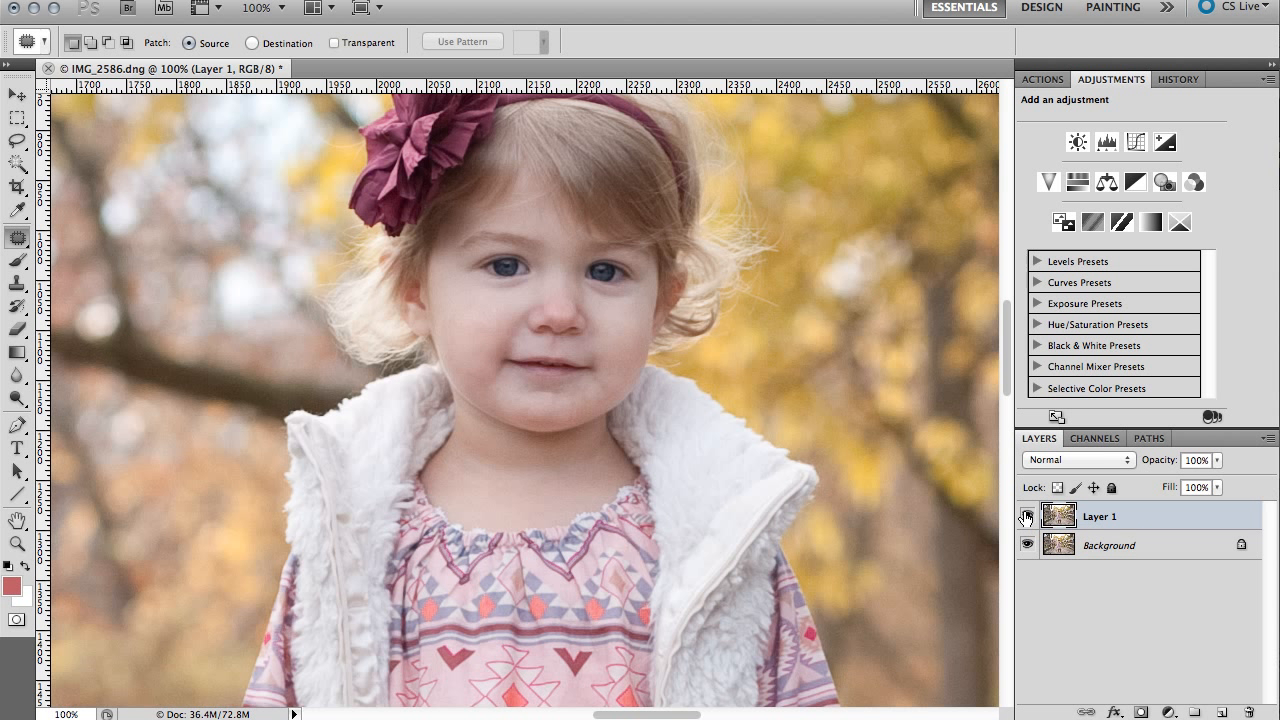
Search ActionFire for "warm" and run the Warmer action from Angie's Action Set on the photo
key("z")
left_click(637, 393, "alt")
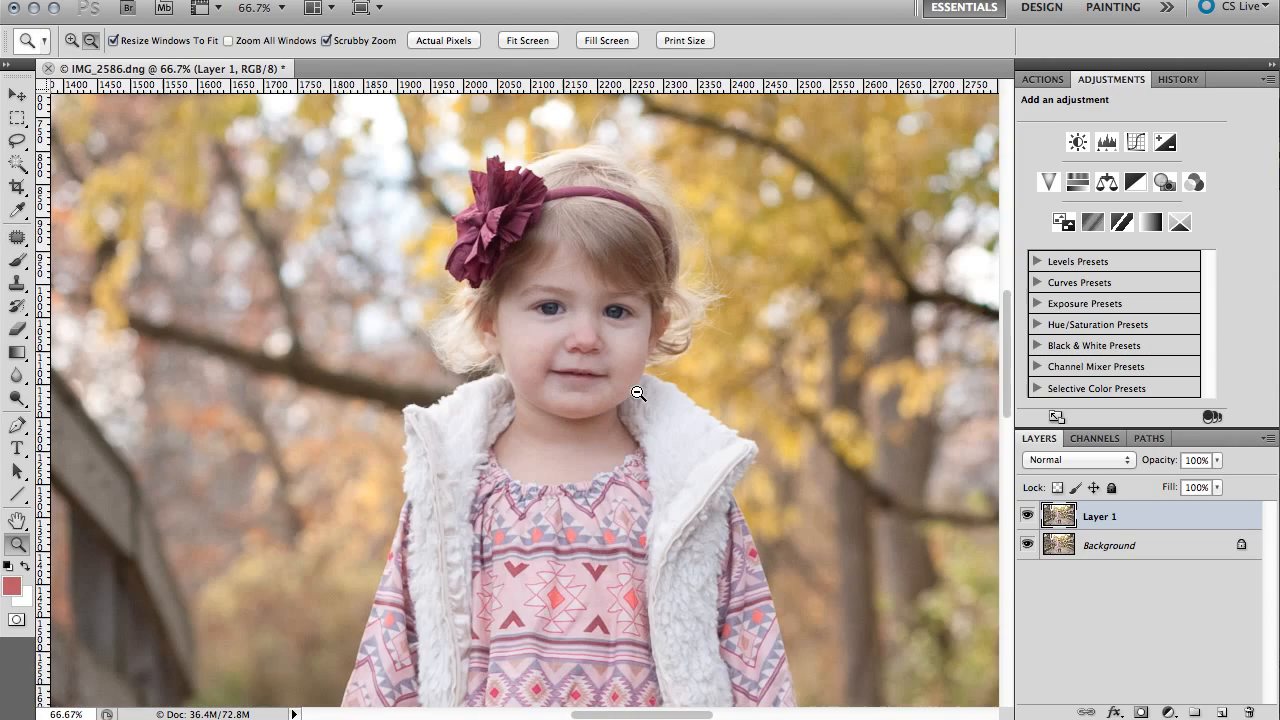
left_click(637, 393, "alt")
left_click(637, 393, "alt")
left_click(637, 393, "alt")
left_click(637, 393, "alt")
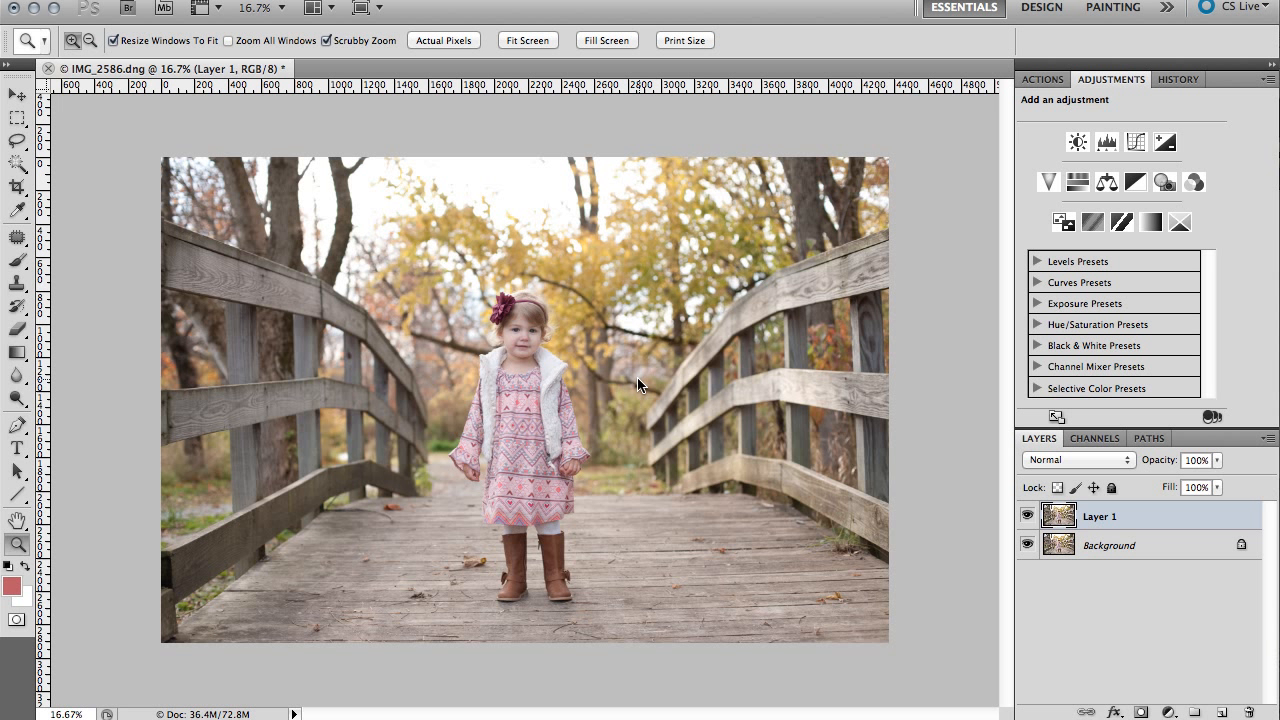
key("F12")
type("warm")
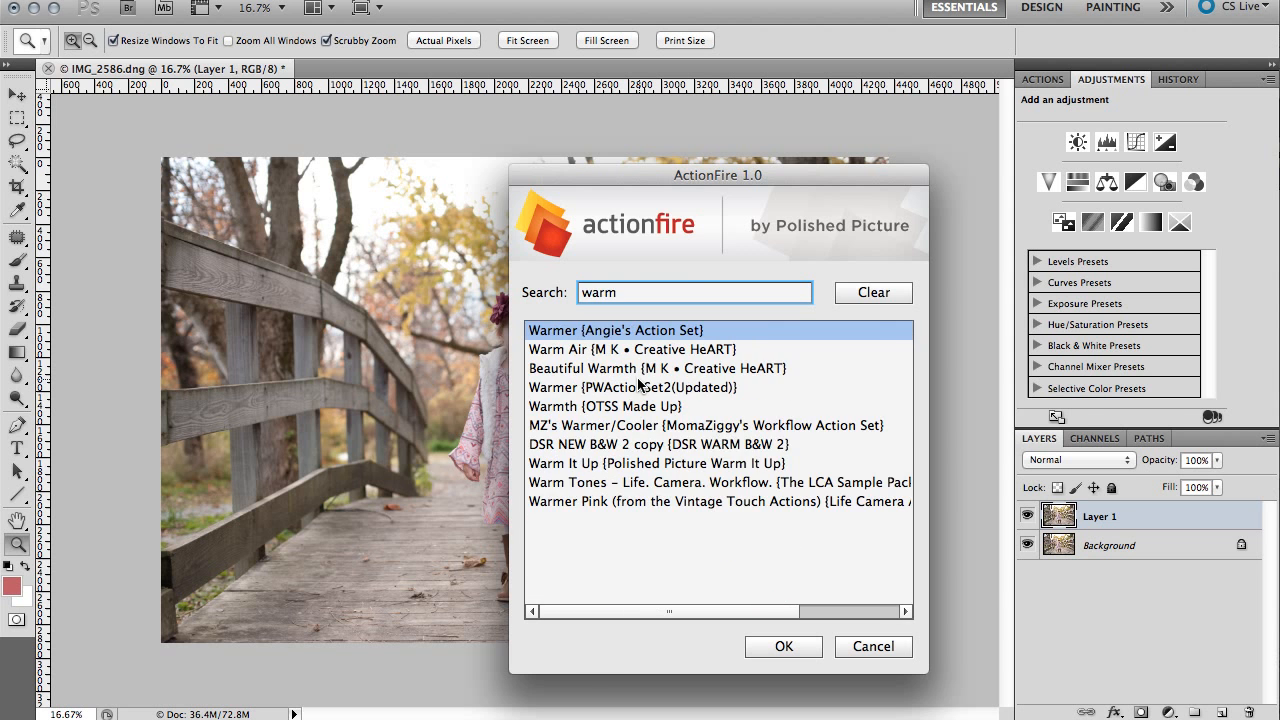
key("Return")
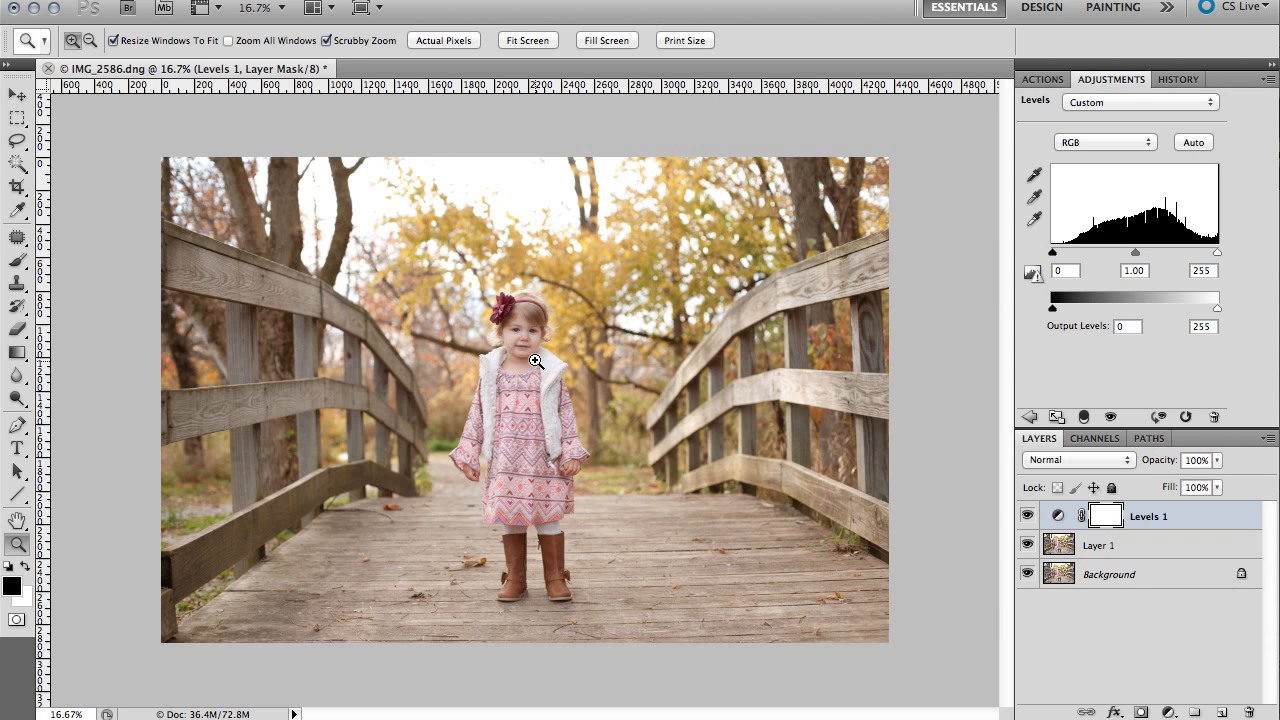
Paint the warming off the girl's eyes on the Levels 1 mask with a small black brush, about 25 px
left_click(536, 361)
left_click(536, 361)
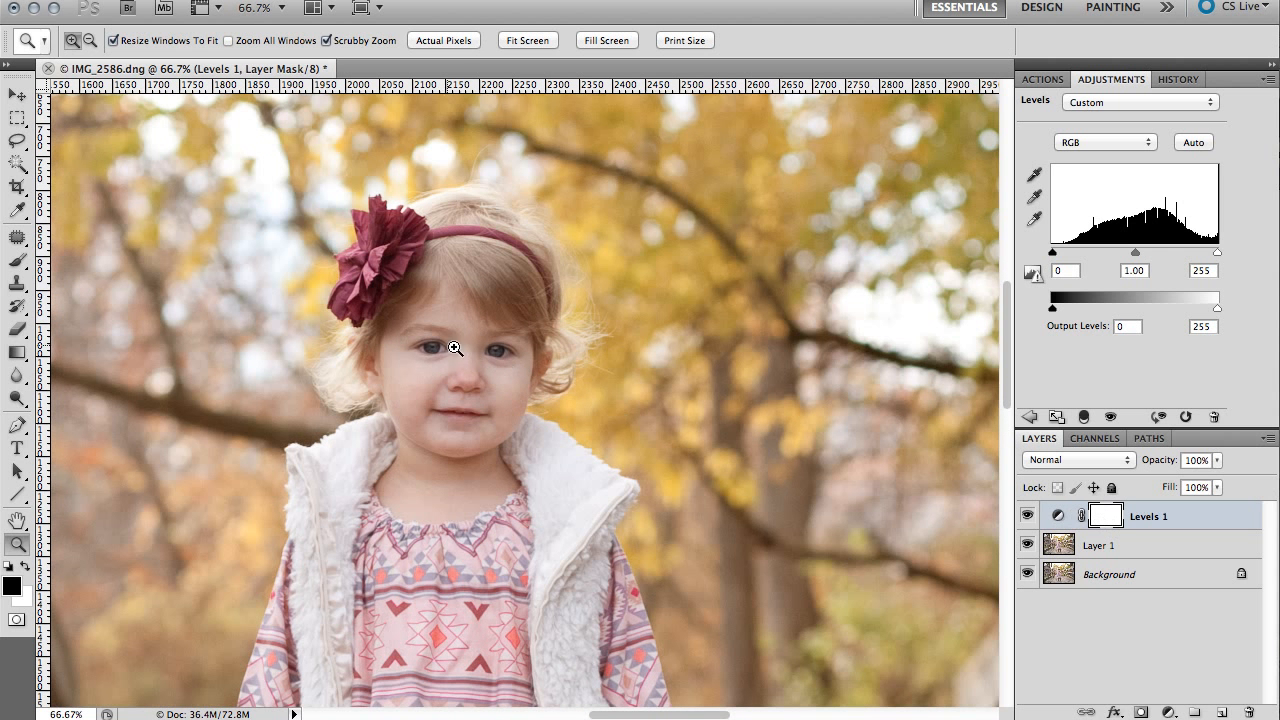
key("b")
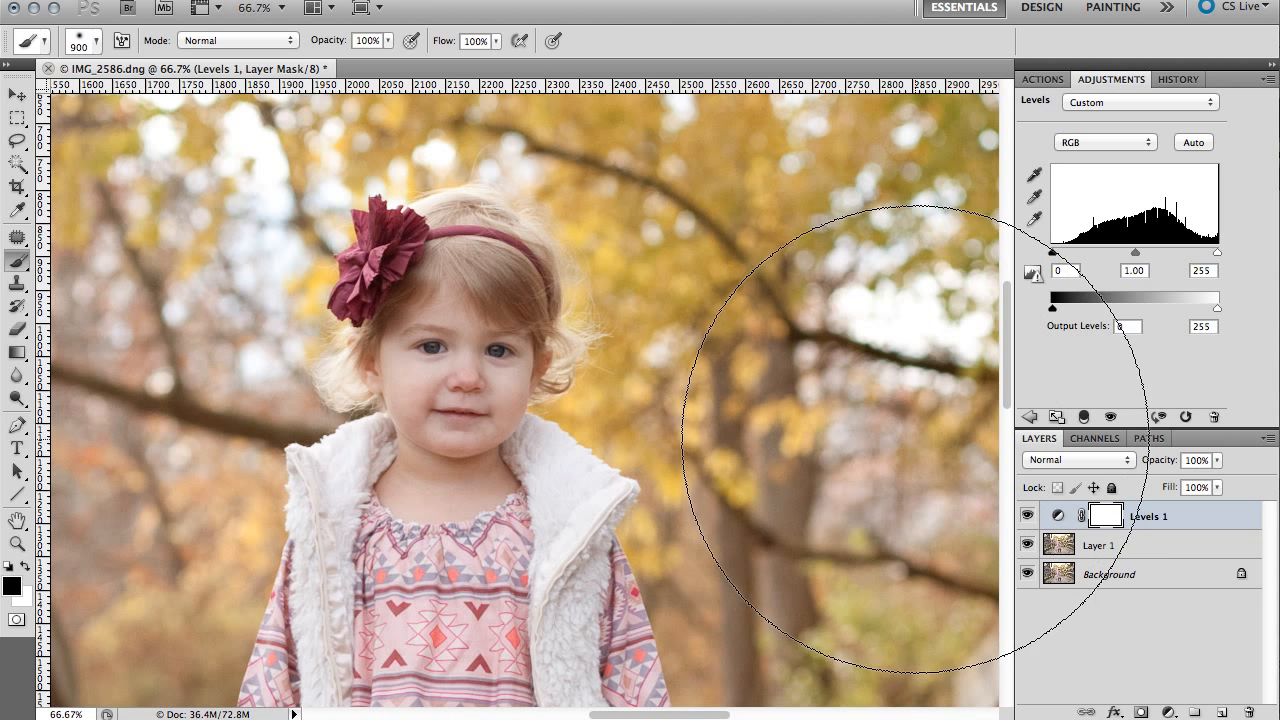
key("bracketleft")
key("bracketleft")
key("bracketleft")
key("bracketleft")
key("bracketleft")
key("bracketleft")
key("bracketleft")
key("bracketleft")
key("bracketleft")
key("bracketleft")
key("bracketleft")
key("bracketleft")
key("bracketleft")
key("bracketleft")
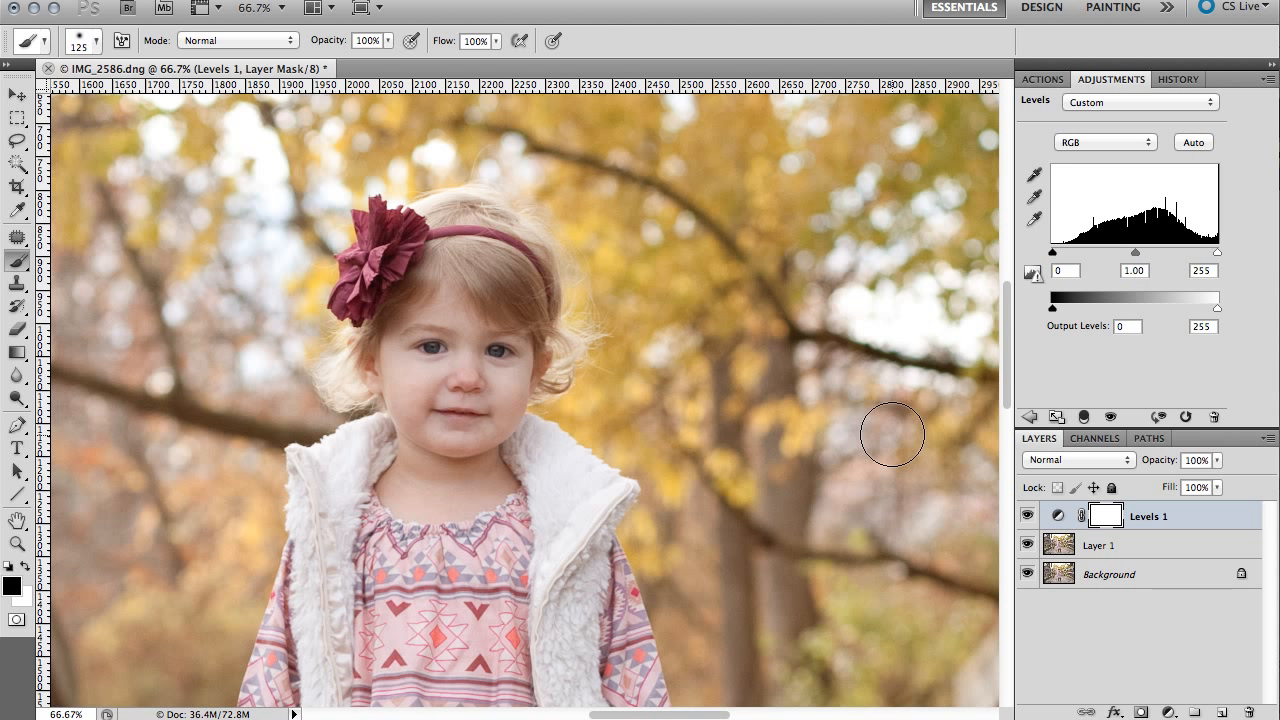
key("bracketleft")
key("bracketleft")
key("bracketleft")
key("bracketleft")
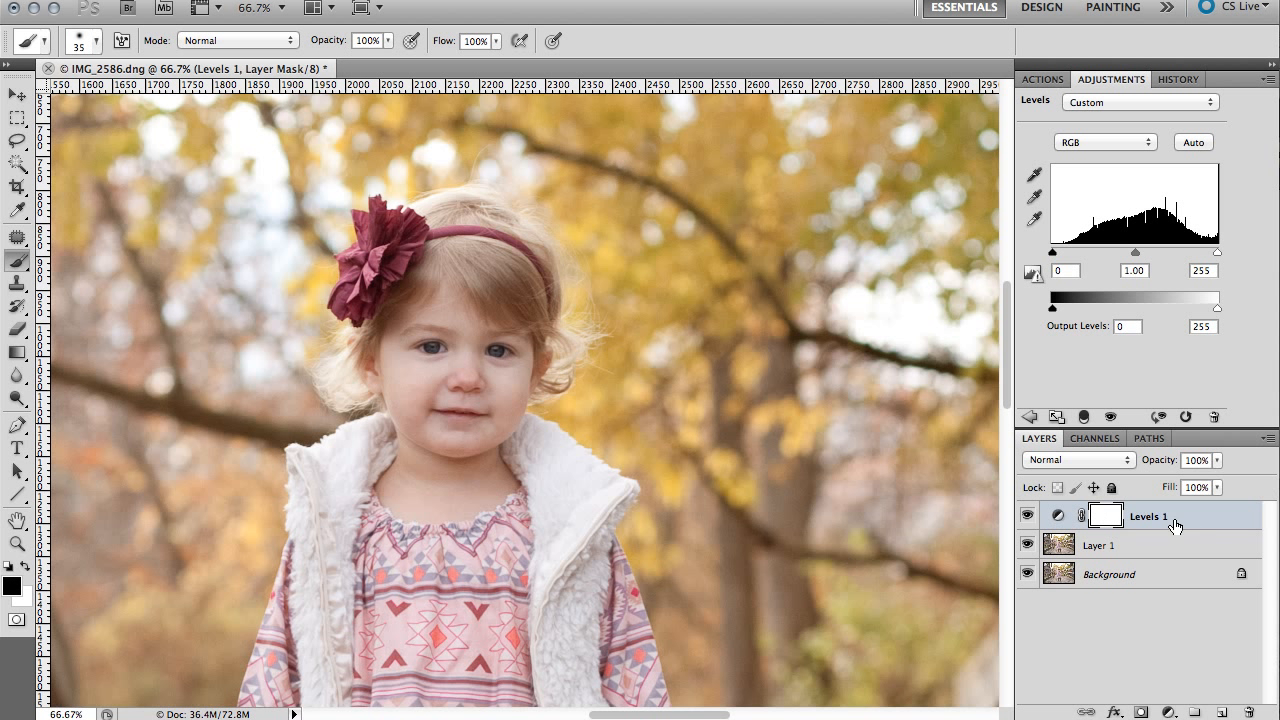
left_click(1108, 520)
Partly mask the warming off the girl's body with a 700 px black brush at 50% opacity, and compare before and after
key("z")
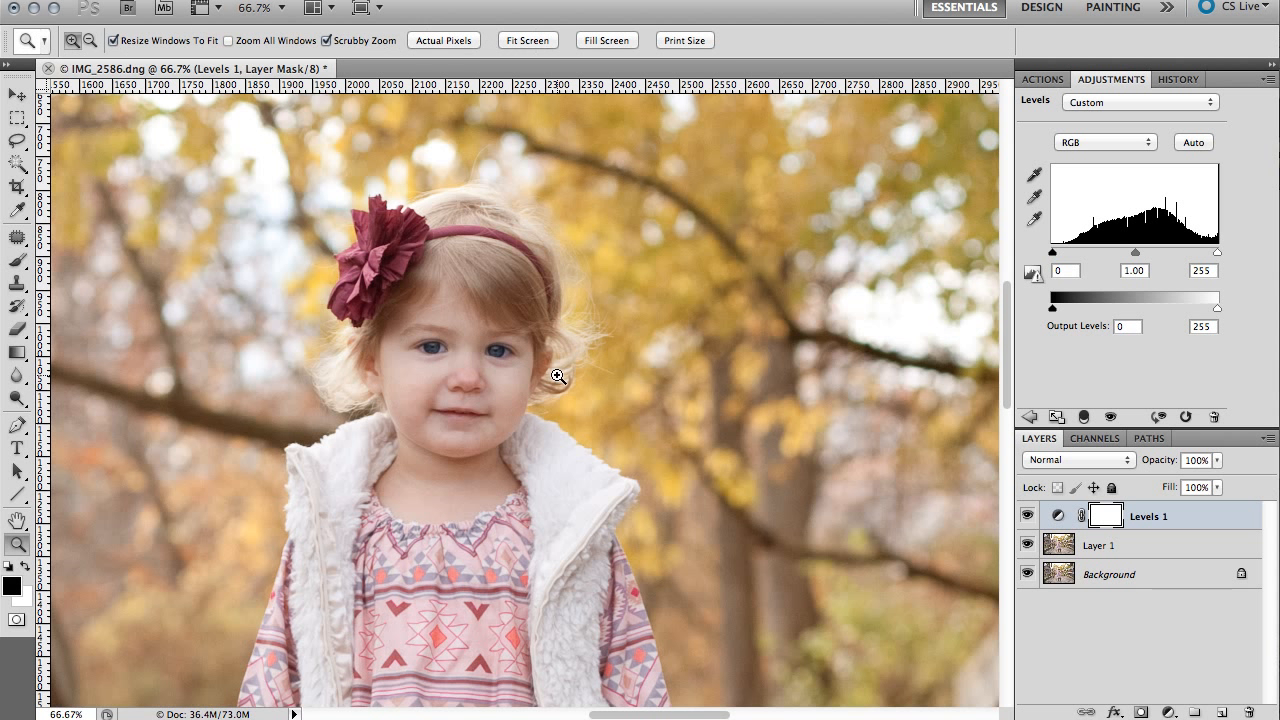
left_click(557, 375, "alt")
left_click(557, 375, "alt")
left_click(557, 375, "alt")
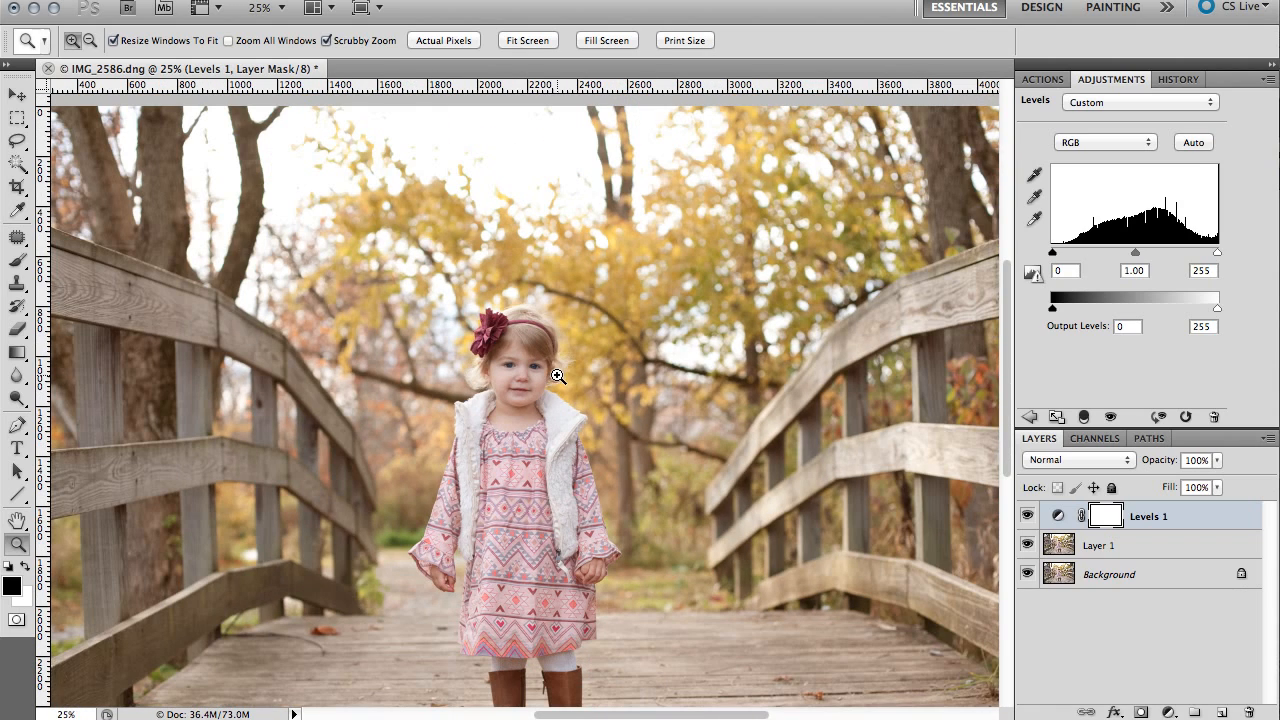
left_click(513, 450, "alt")
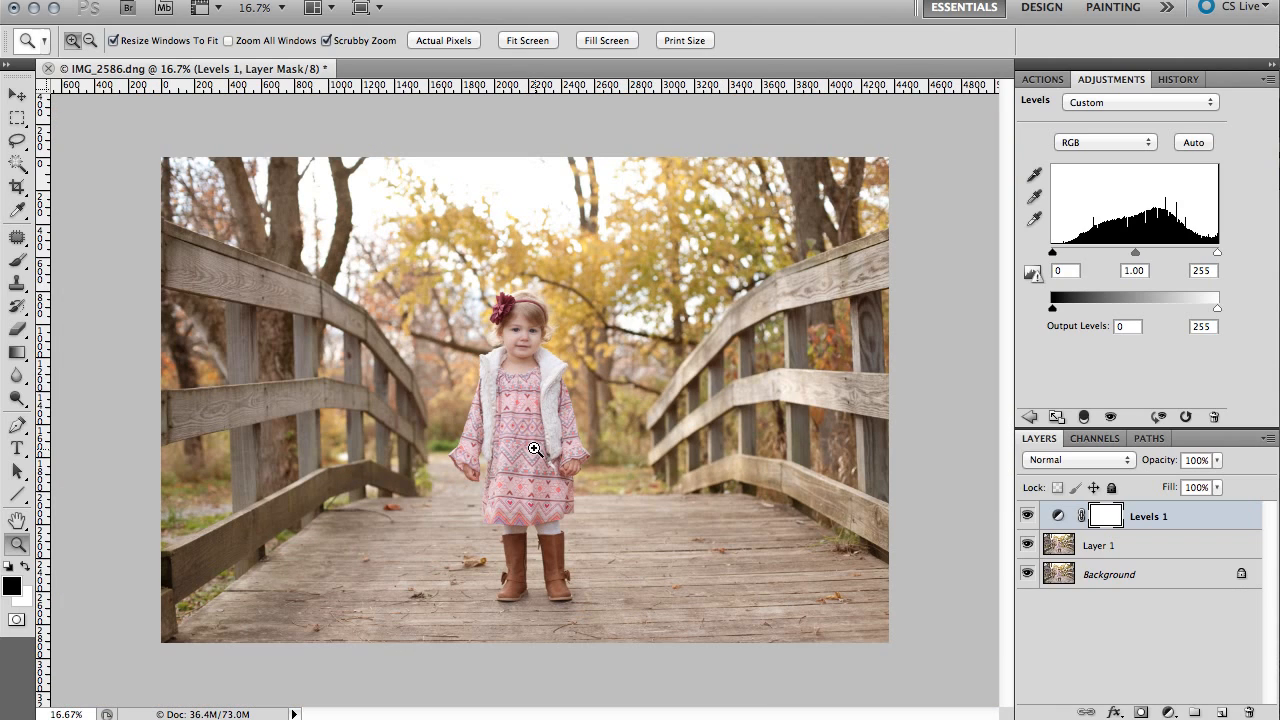
key("b")
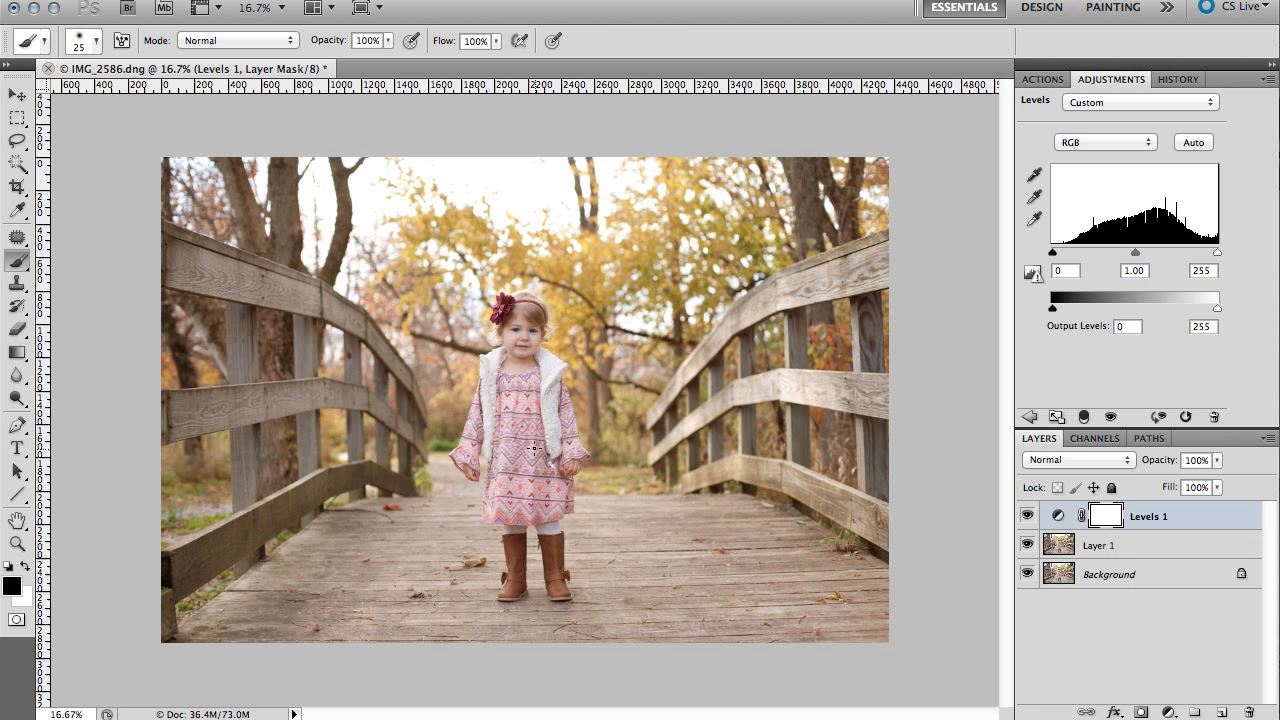
key("bracketright")
key("bracketright")
key("bracketright")
key("bracketright")
key("bracketright")
key("bracketright")
key("bracketright")
key("bracketright")
key("bracketright")
key("bracketright")
key("bracketright")
key("bracketright")
key("bracketright")
key("bracketright")
key("bracketright")
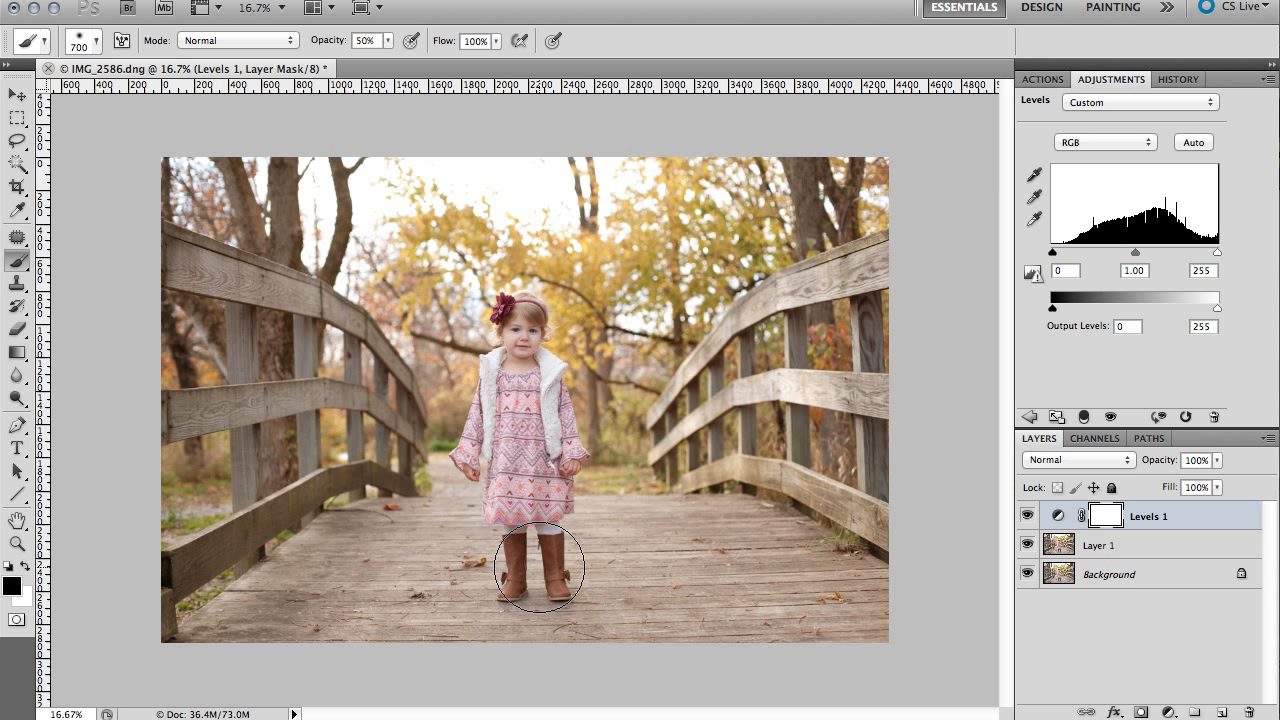
left_click(539, 567)
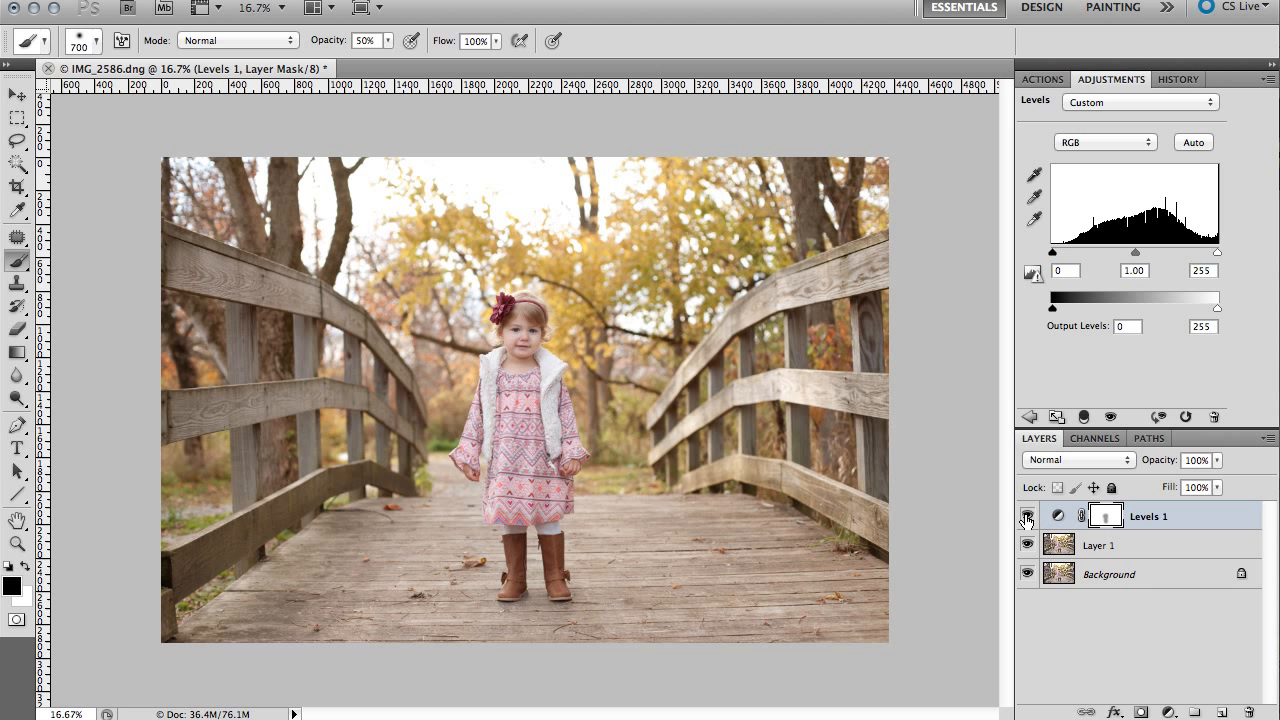
left_click(1027, 516)
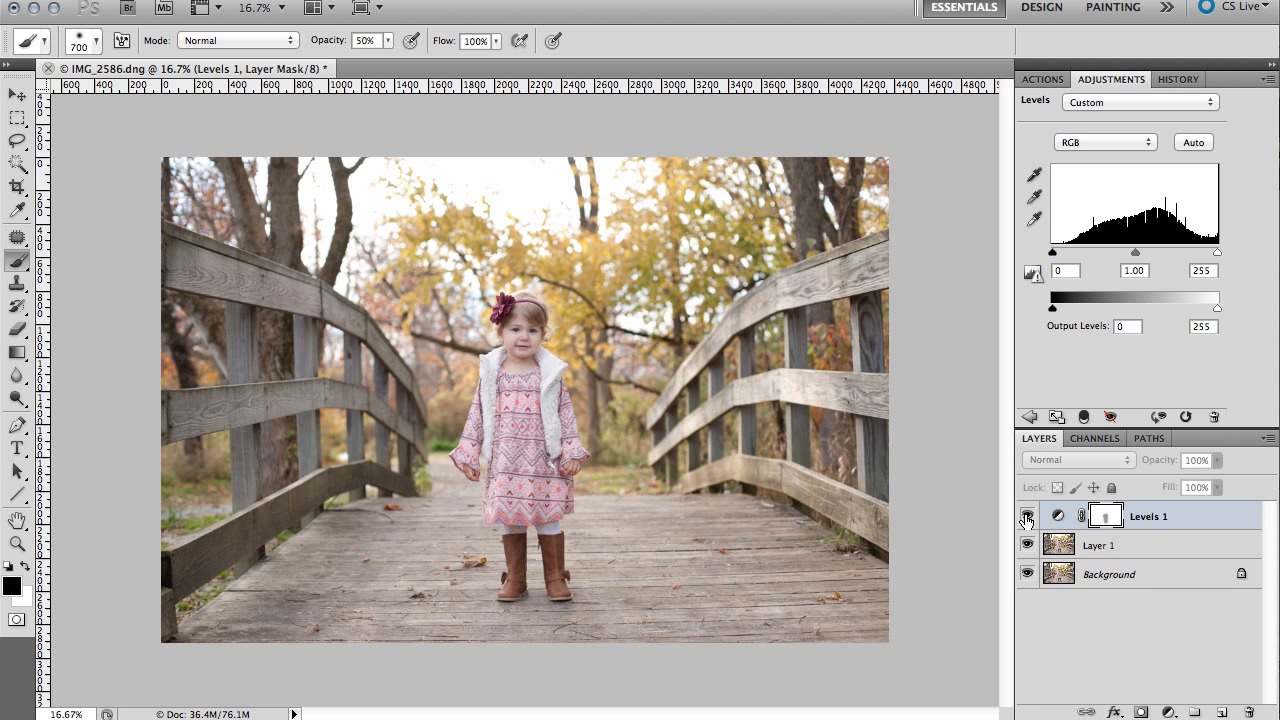
left_click(1027, 516)
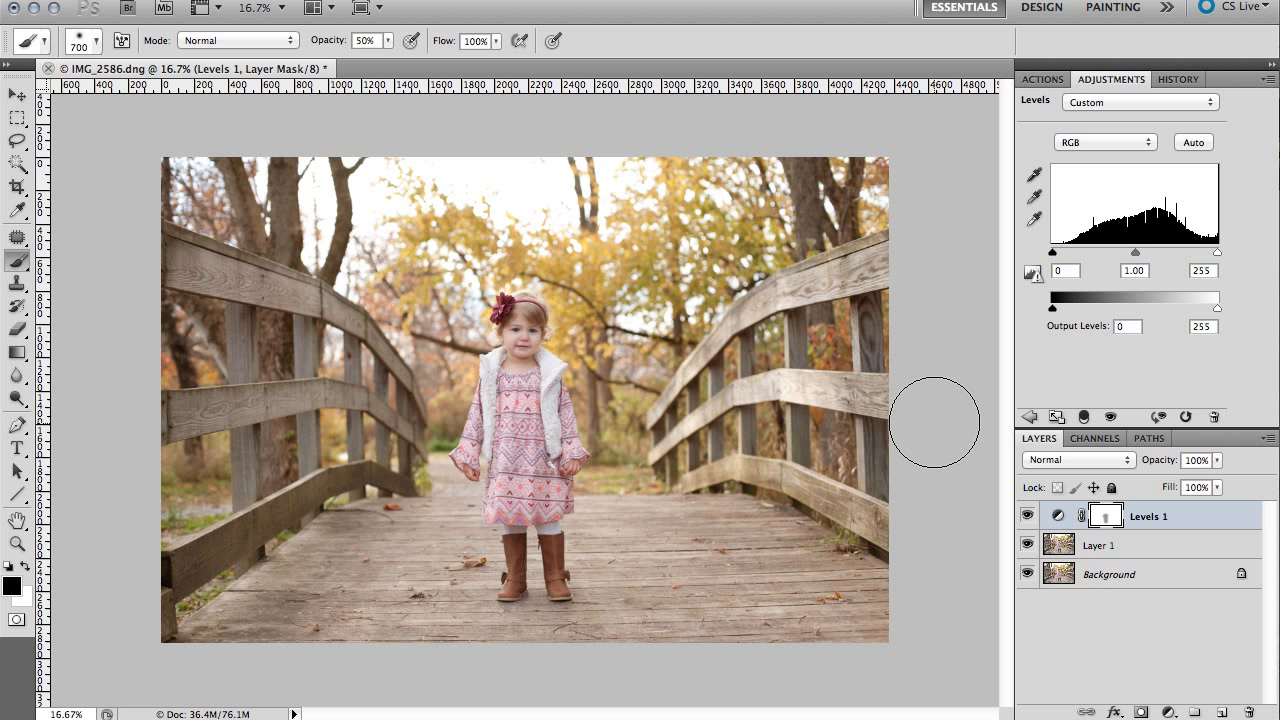
Duplicate the Levels 1 adjustment layer and set the copy's opacity to 18%
key("ctrl+j")
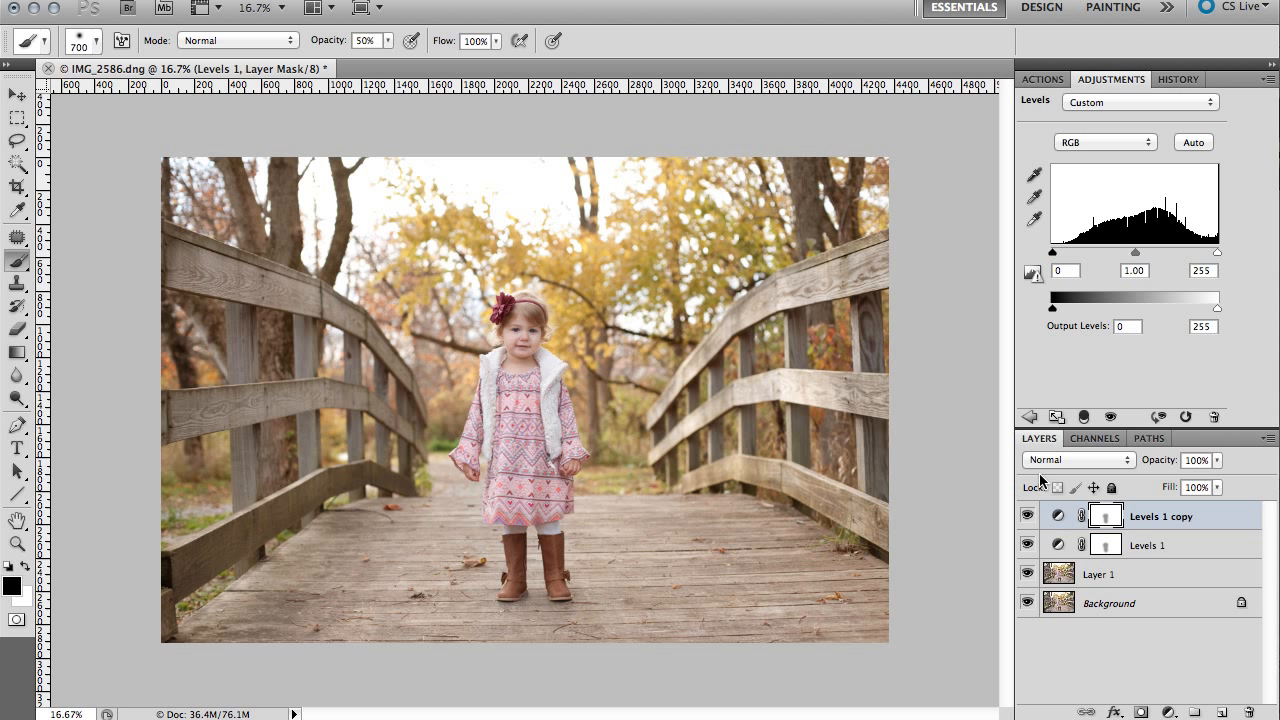
left_click(1217, 460)
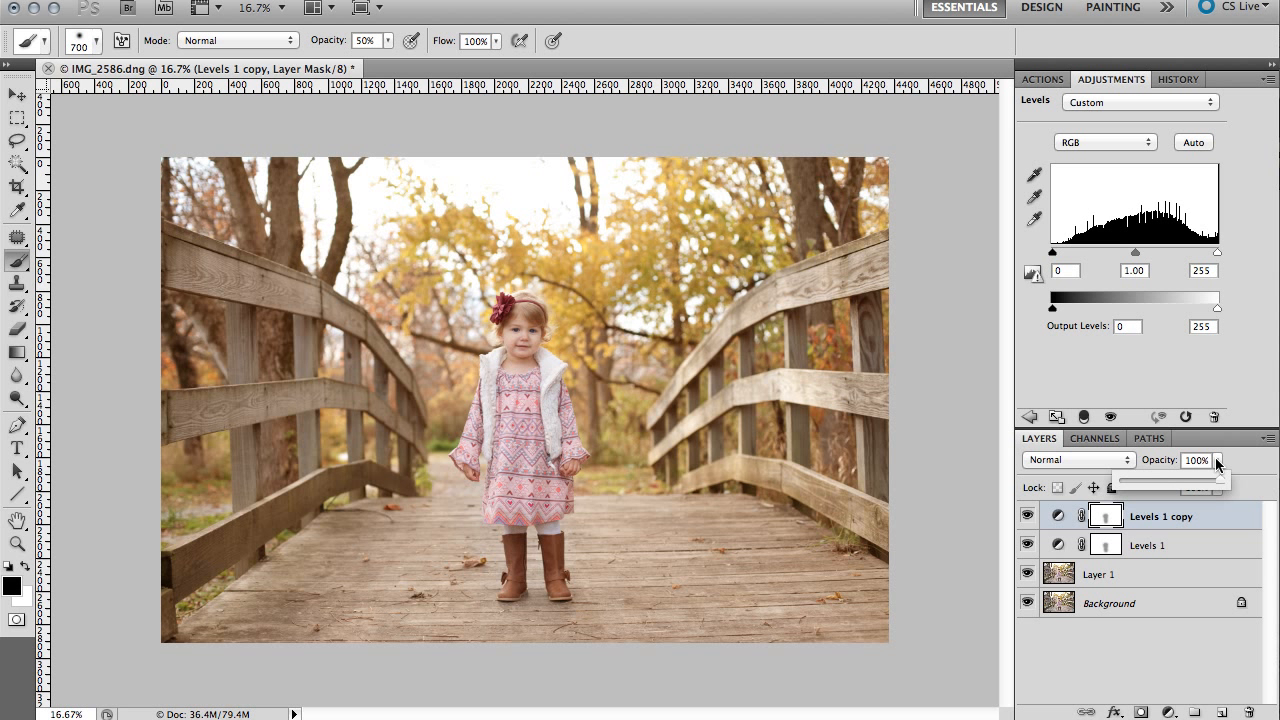
left_click_drag(1219, 478, 1144, 477)
Compare the photo with and without the duplicate Levels layer, and the full edit against the original Background
left_click(1028, 516)
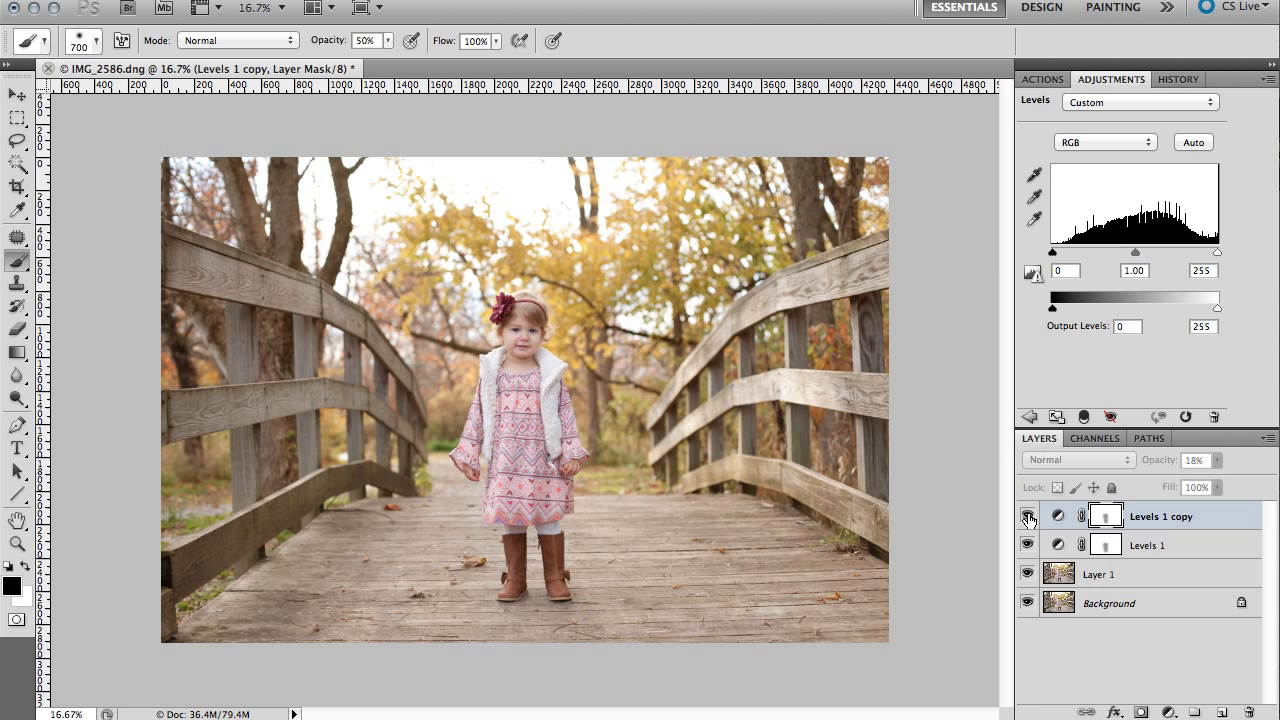
left_click(1028, 516)
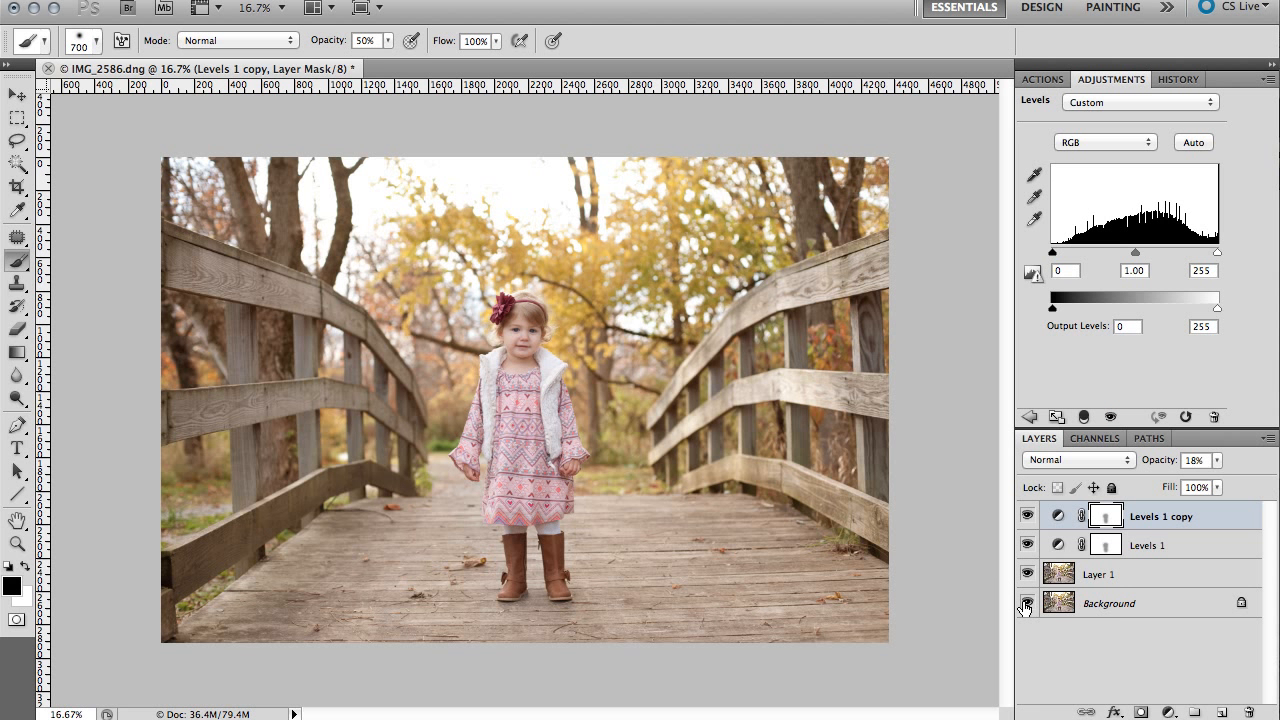
left_click(1025, 604, "alt")
left_click(1025, 604, "alt")
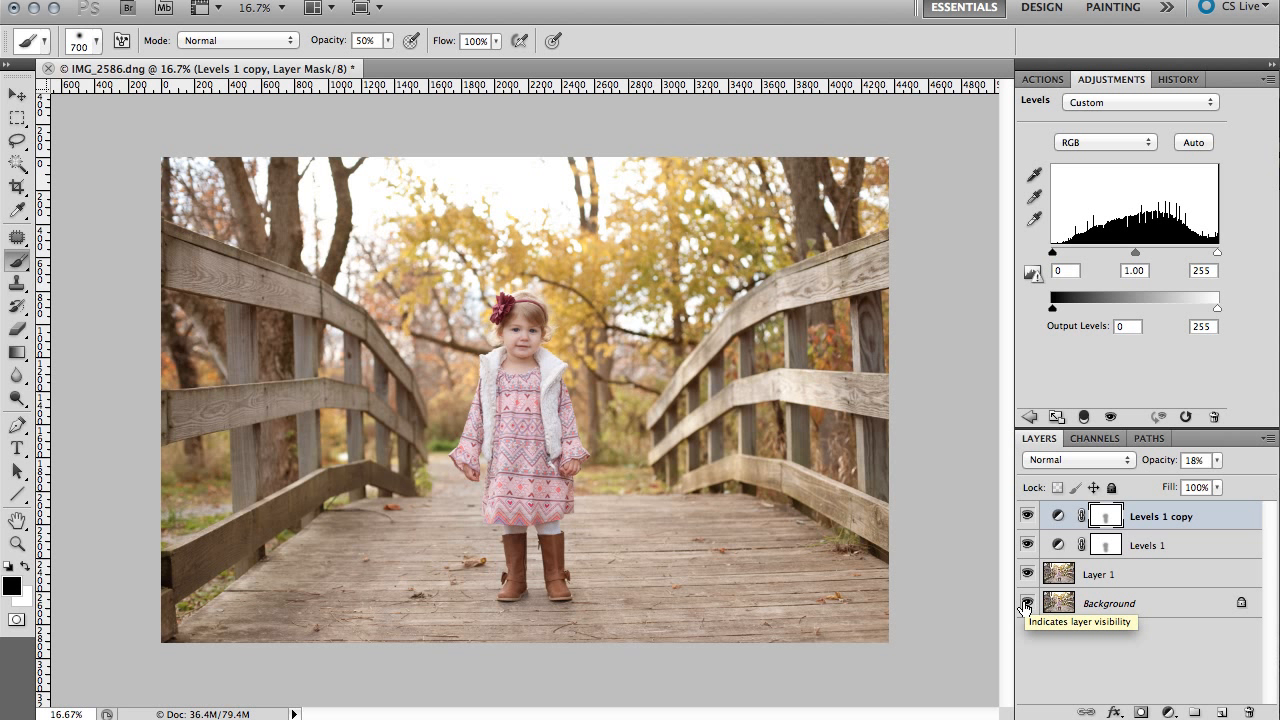
left_click(1025, 604, "alt")
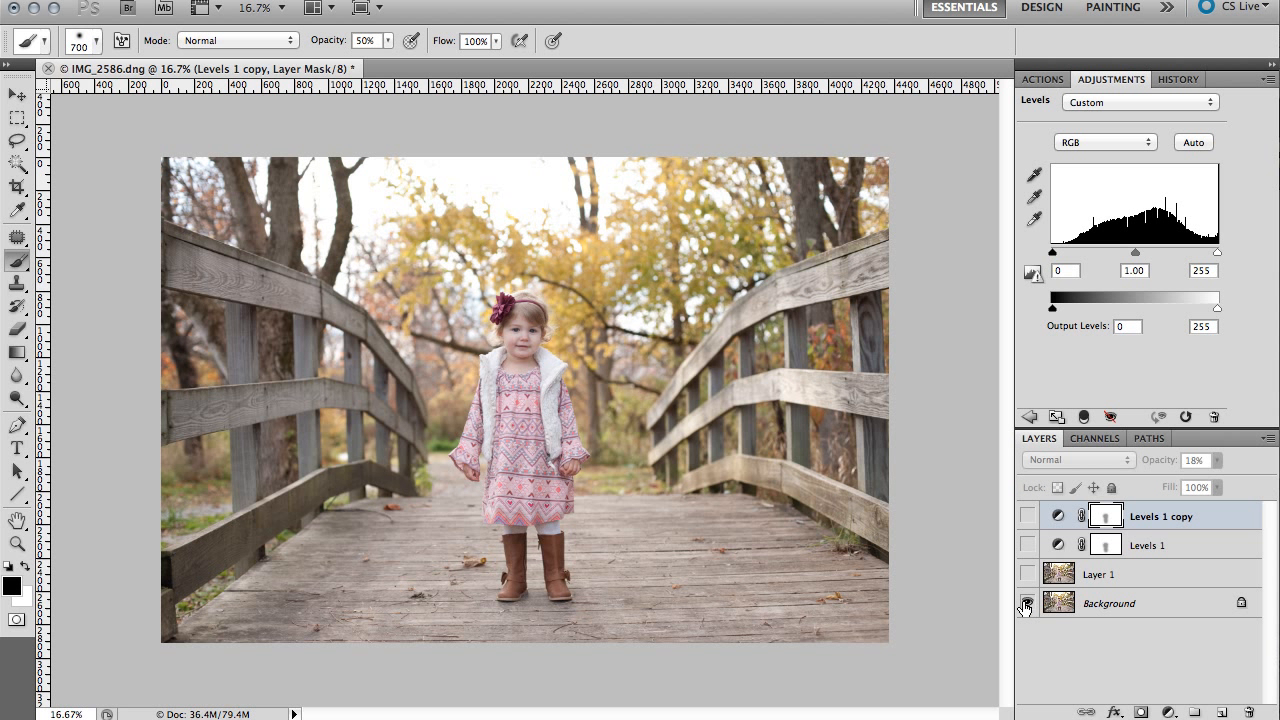
left_click(1025, 604, "alt")
Add a Curves adjustment layer above the Levels 1 copy layer
left_click(1167, 514)
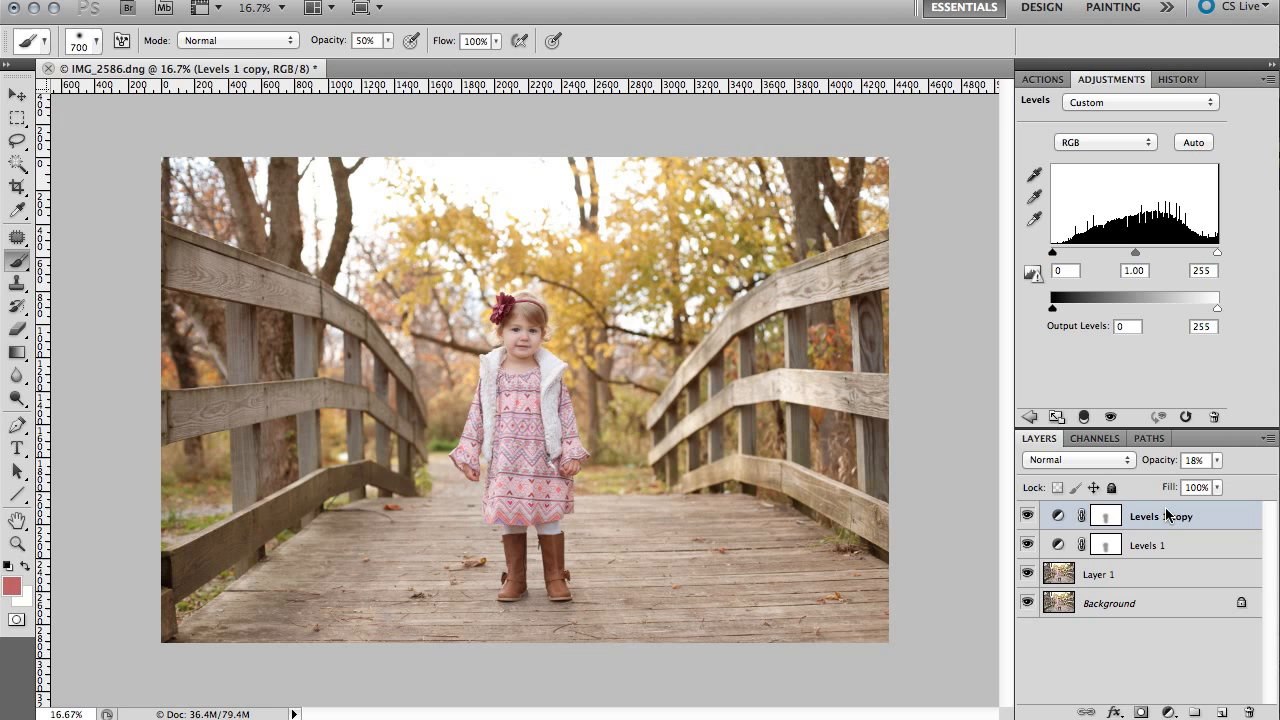
key("z")
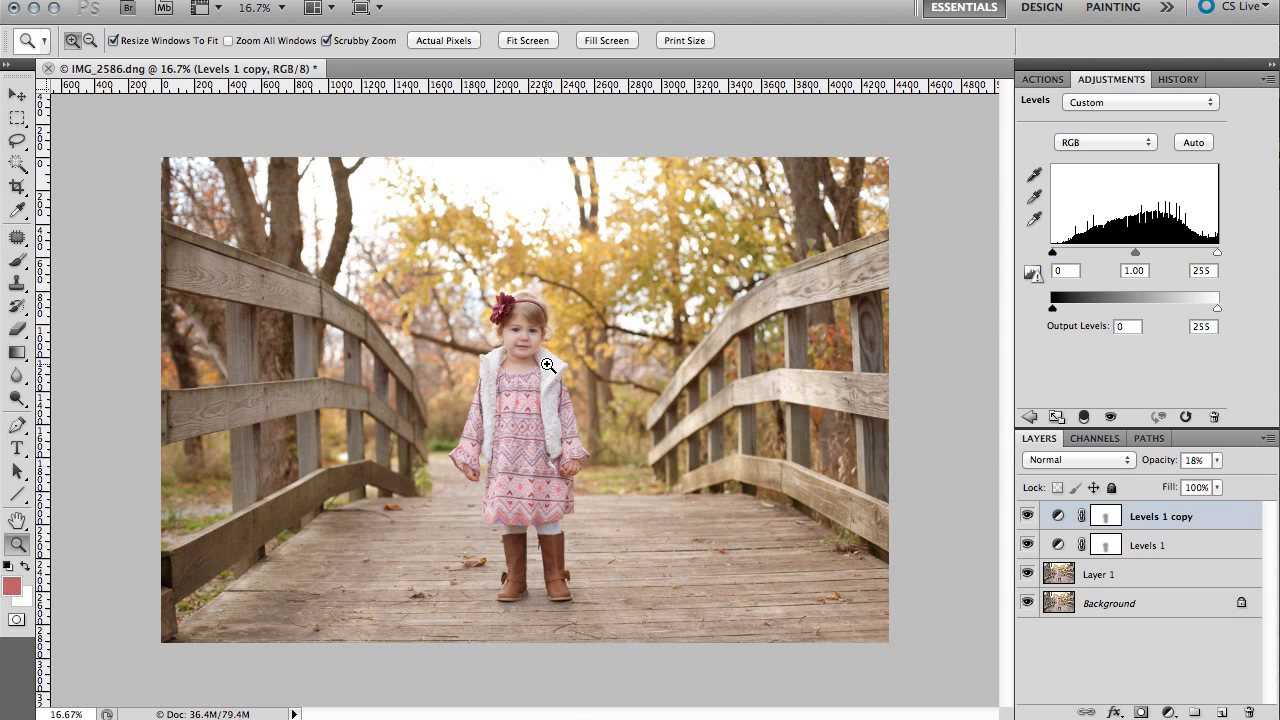
left_click(529, 362)
left_click(532, 358)
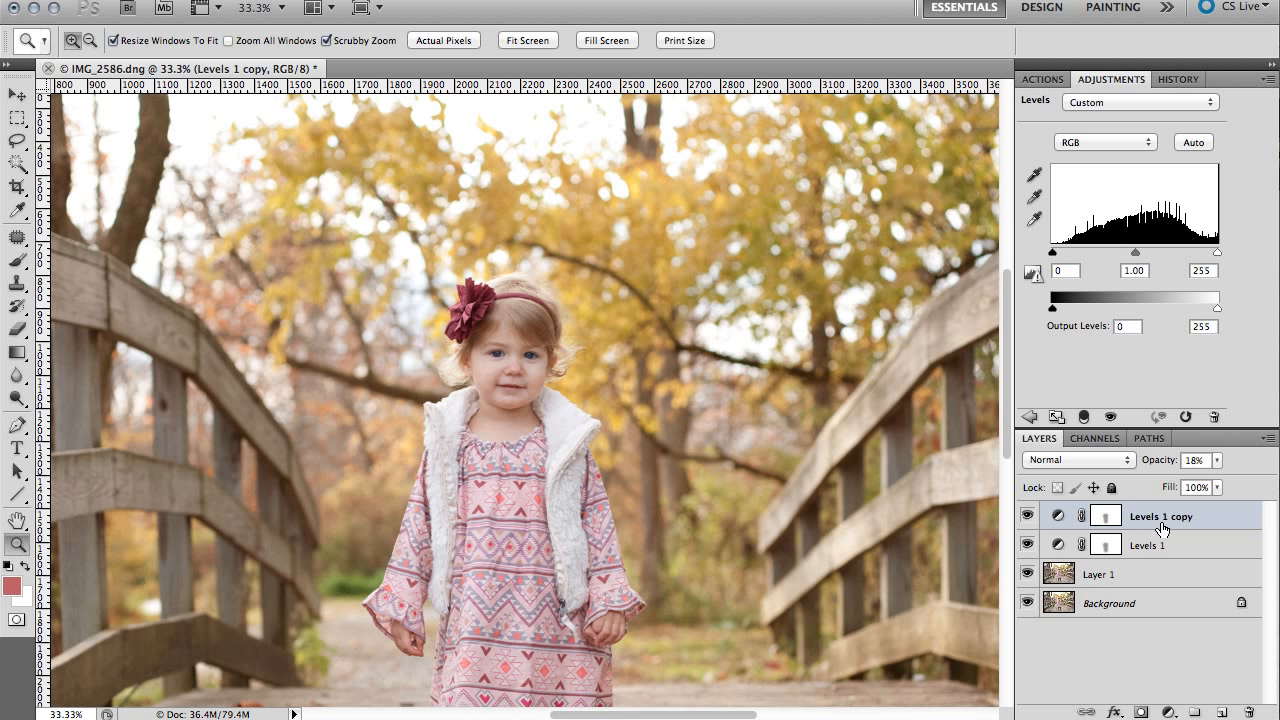
left_click(1168, 712)
left_click(1165, 712)
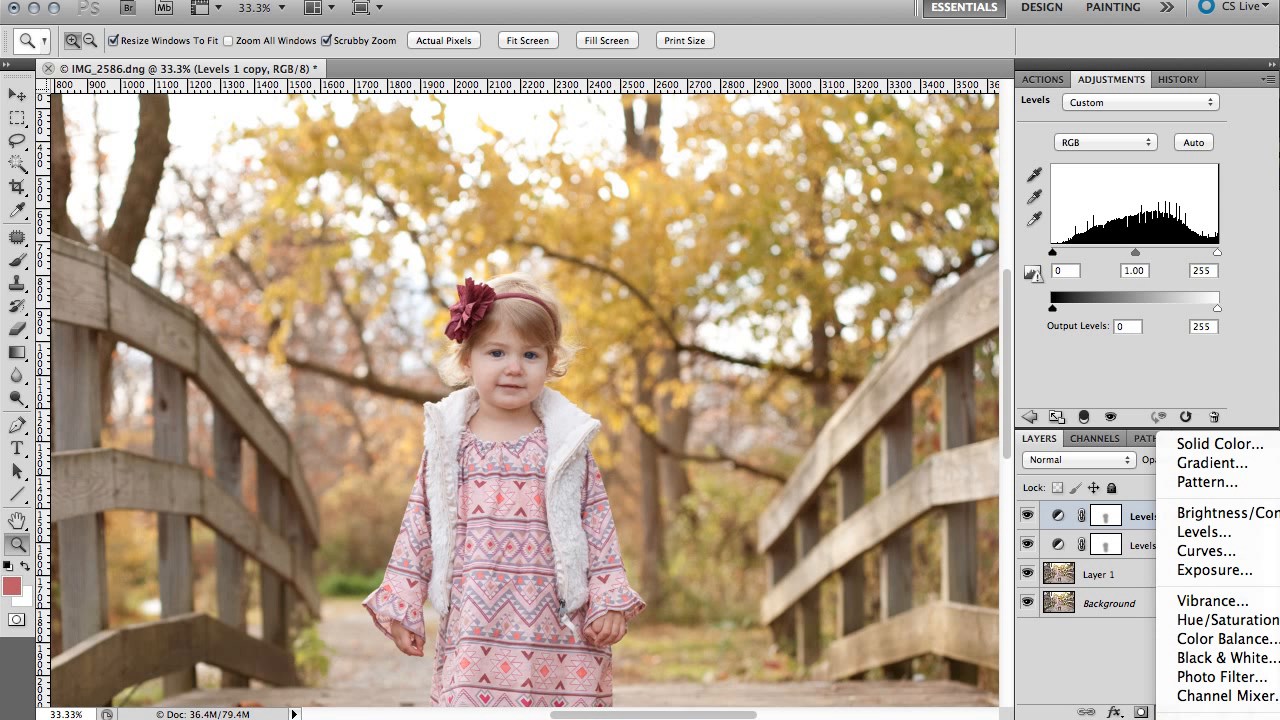
left_click(1205, 529)
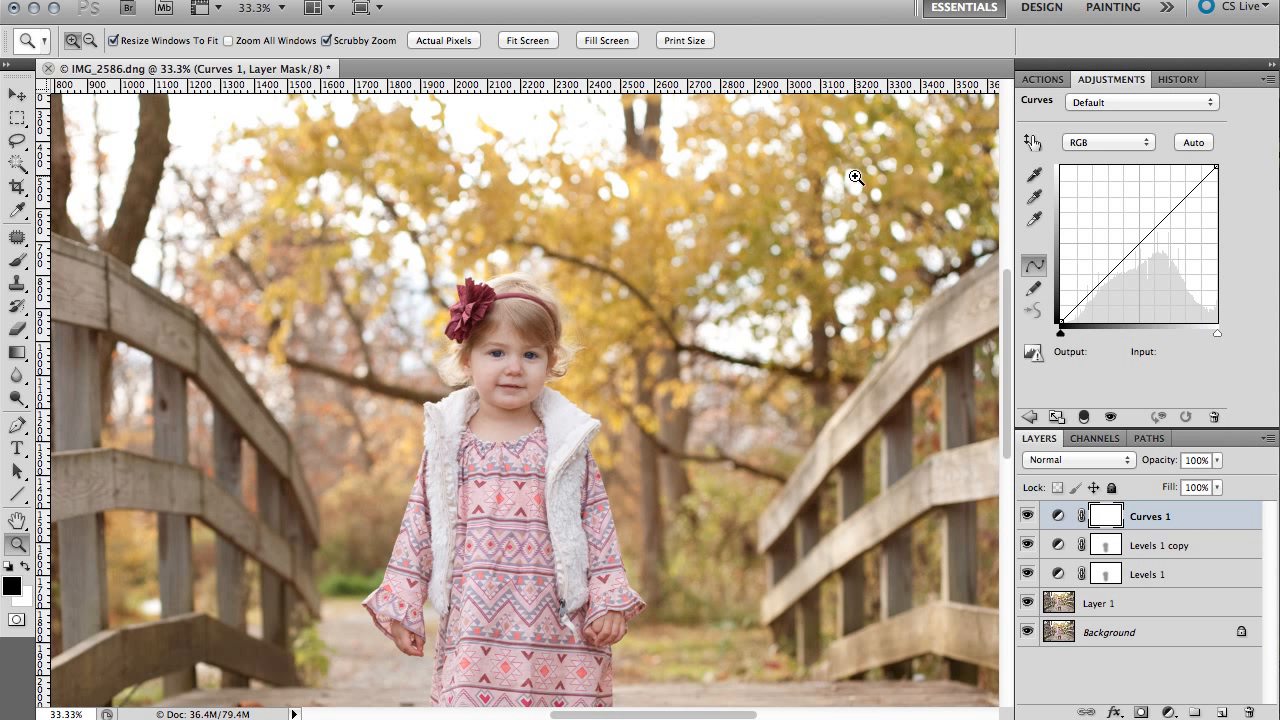
Brighten the girl's skin with on-image Curves sampling on her face, raising input 155 to output 165, and compare before and after
left_click(1034, 144)
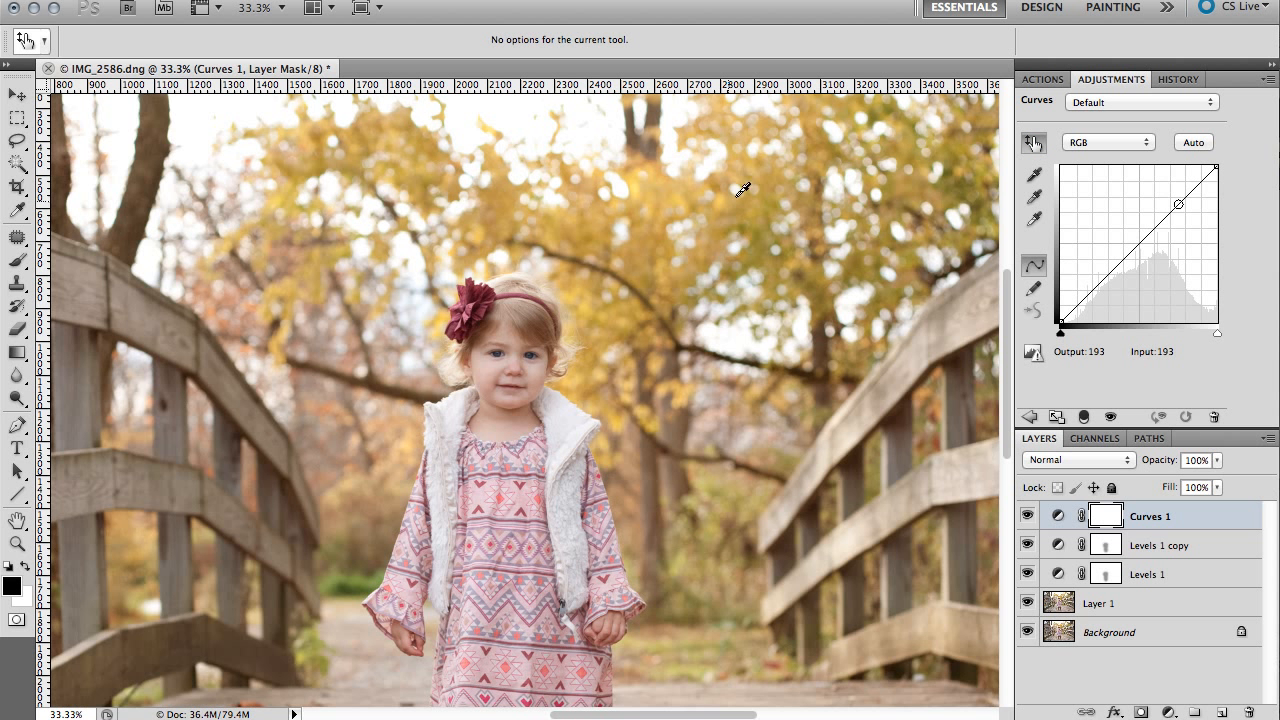
left_click(493, 360)
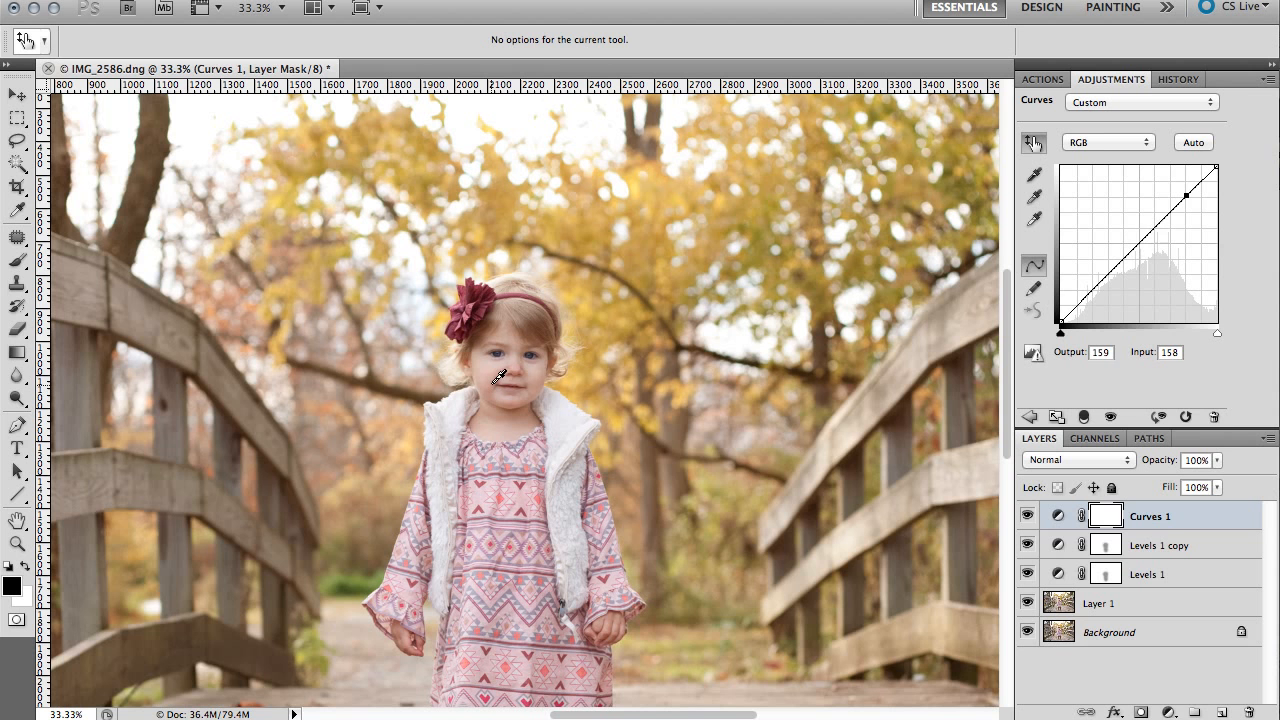
left_click(494, 382)
left_click_drag(497, 383, 497, 375)
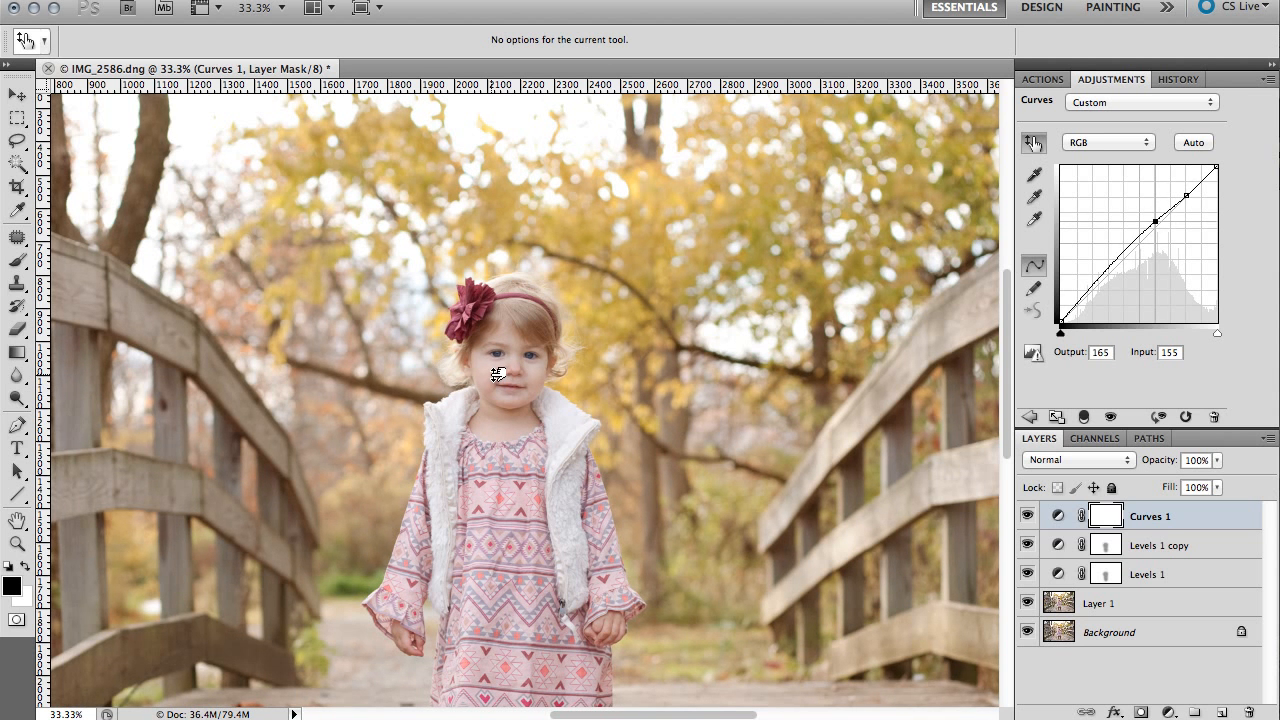
left_click(1027, 517)
left_click(1027, 517)
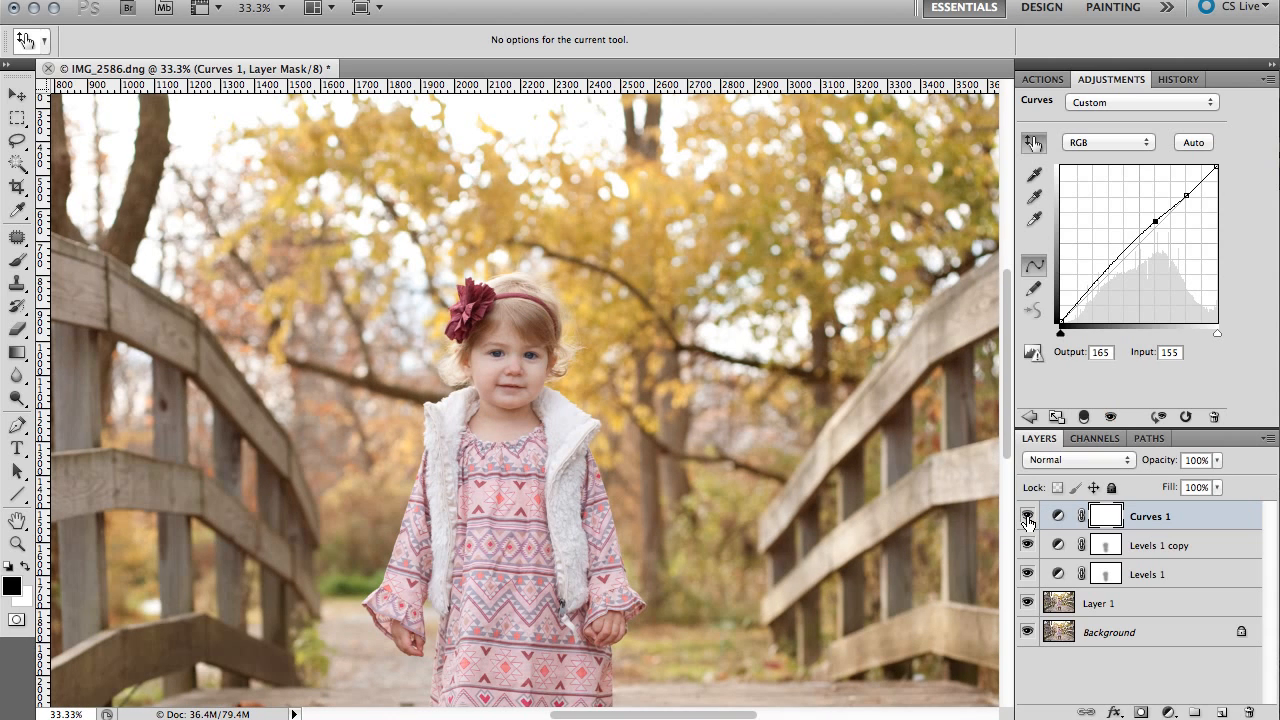
left_click(1027, 517)
left_click(1027, 517)
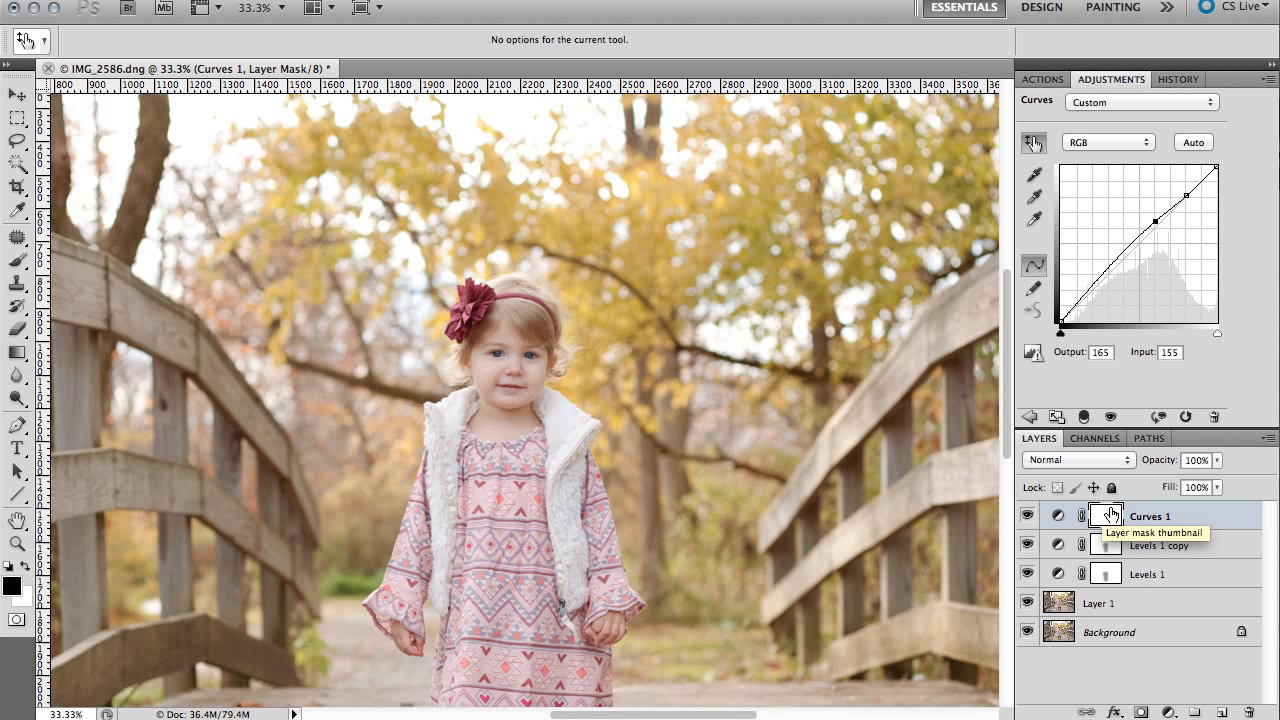
Invert the Curves 1 mask to black and paint the brightening onto the girl's face with a 250 px white brush at 100% opacity
key("super+i")
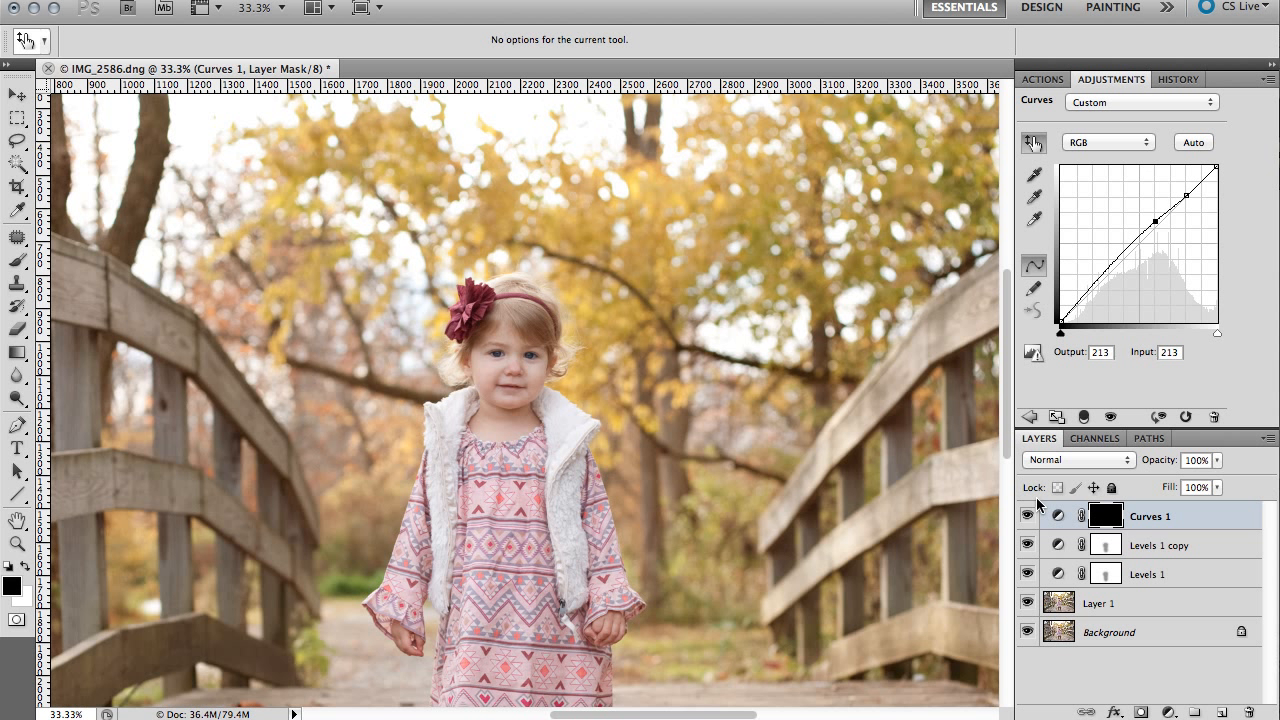
key("b")
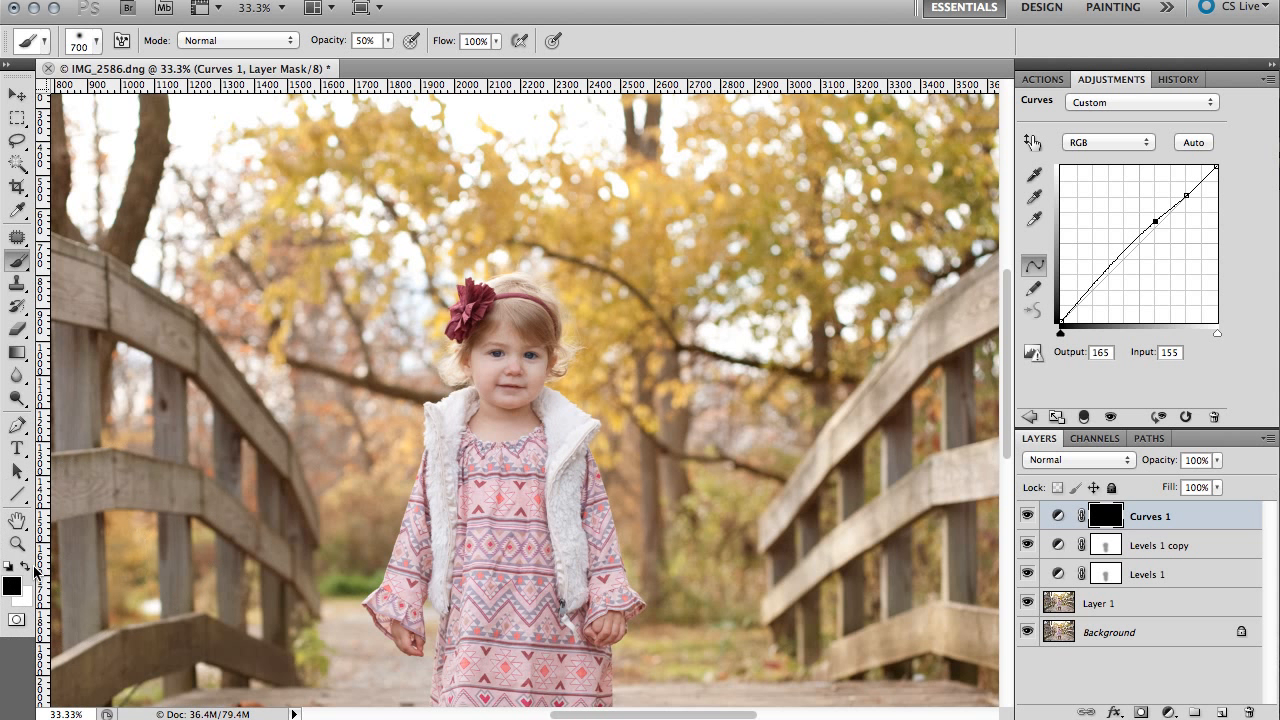
key("x")
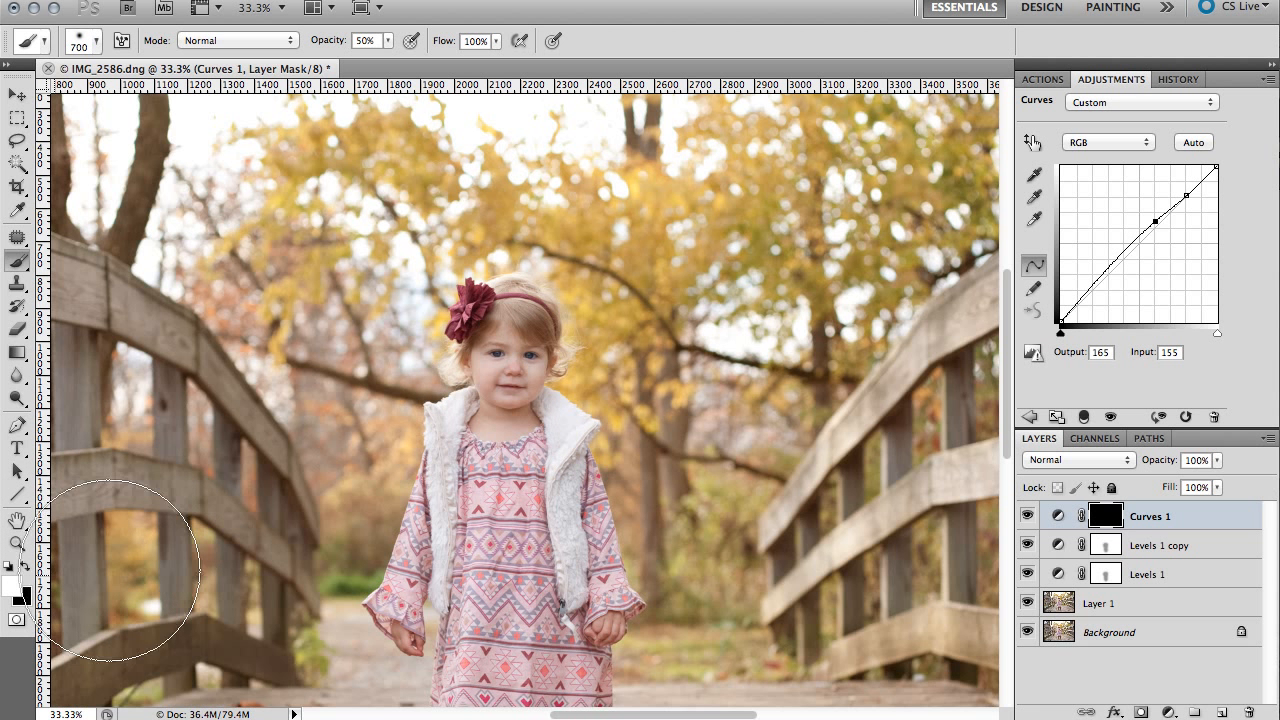
key("bracketleft")
key("bracketleft")
key("bracketleft")
key("bracketleft")
key("bracketleft")
key("bracketleft")
key("bracketleft")
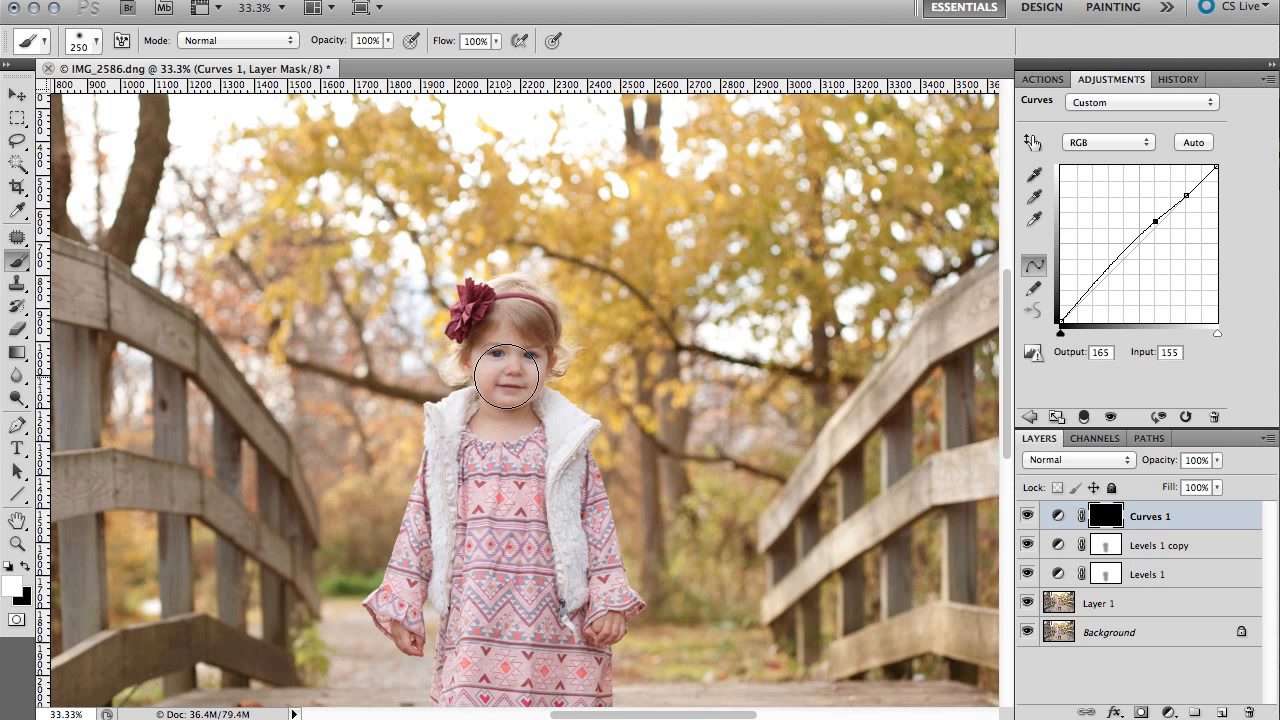
mouse_move(506, 376)
left_mouse_down()
mouse_move(499, 362)
mouse_move(530, 361)
mouse_move(510, 391)
mouse_move(522, 408)
mouse_move(512, 355)
left_mouse_up()
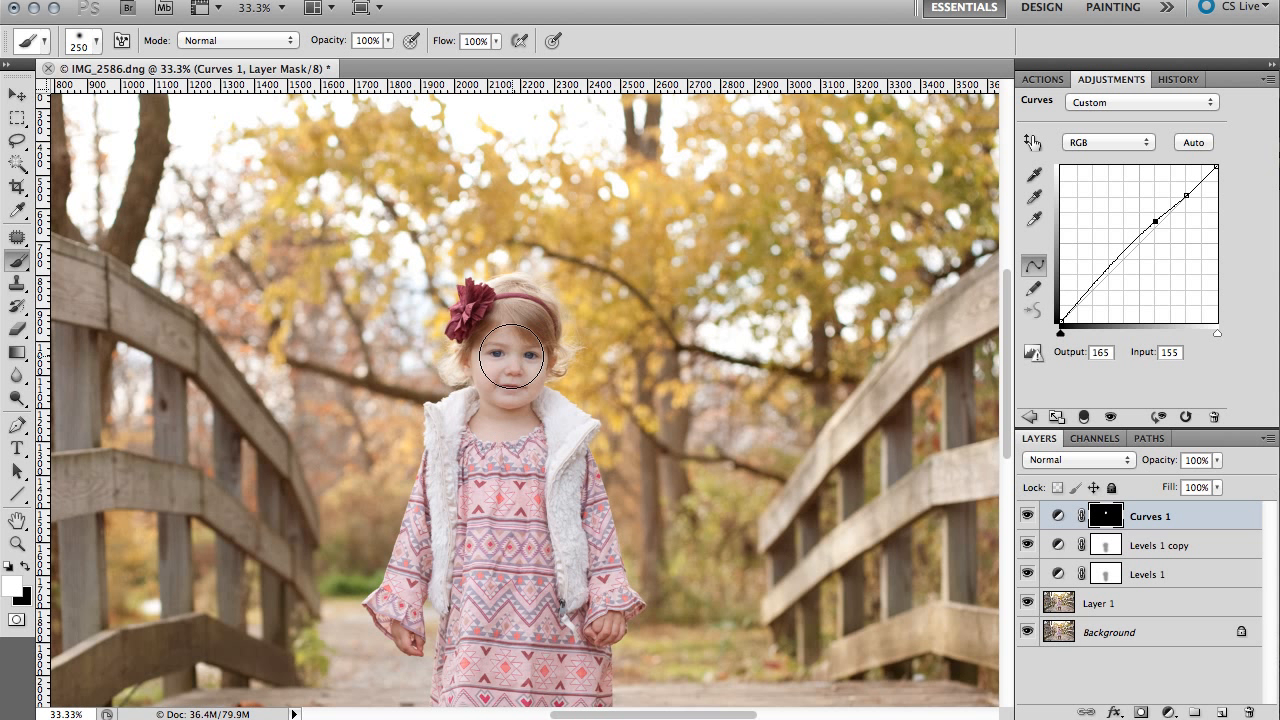
Paint the brightening off the girl's eyes on the Curves 1 mask with a small black brush, about 70 px
key("x")
key("bracketleft")
key("bracketleft")
key("bracketleft")
key("bracketleft")
key("bracketleft")
key("bracketleft")
key("bracketleft")
key("bracketleft")
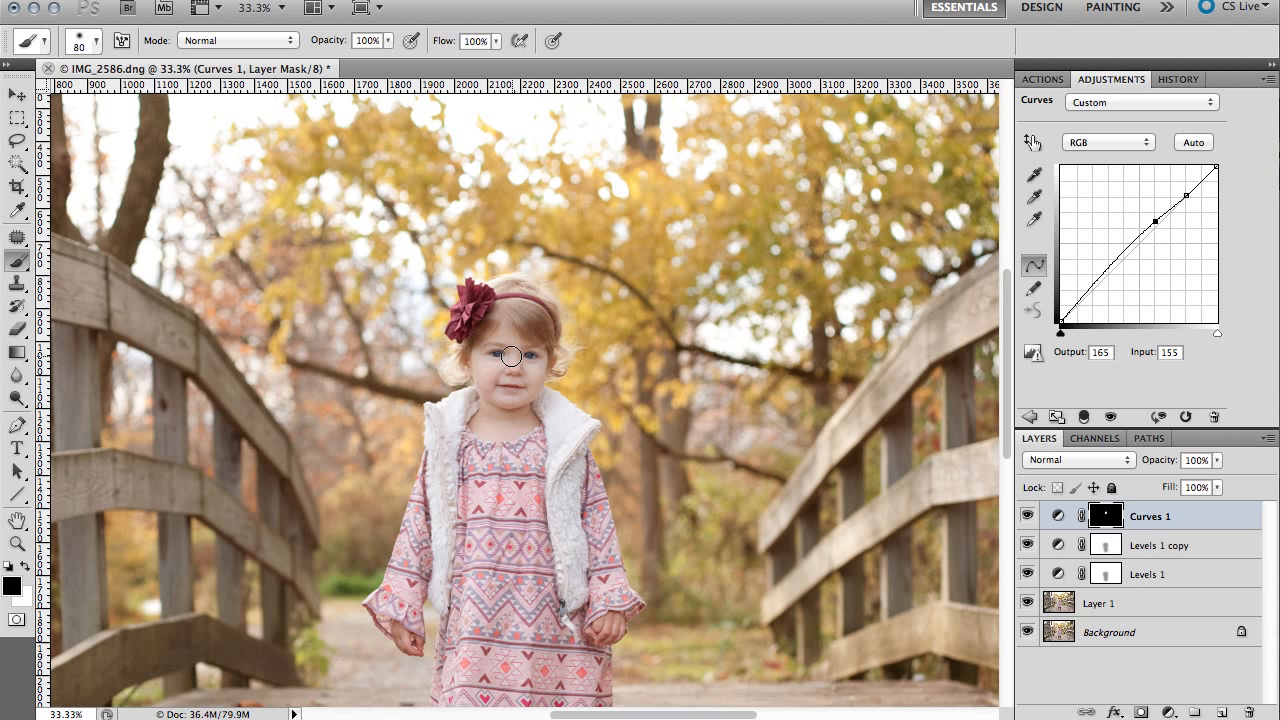
left_click_drag(500, 352, 544, 350)
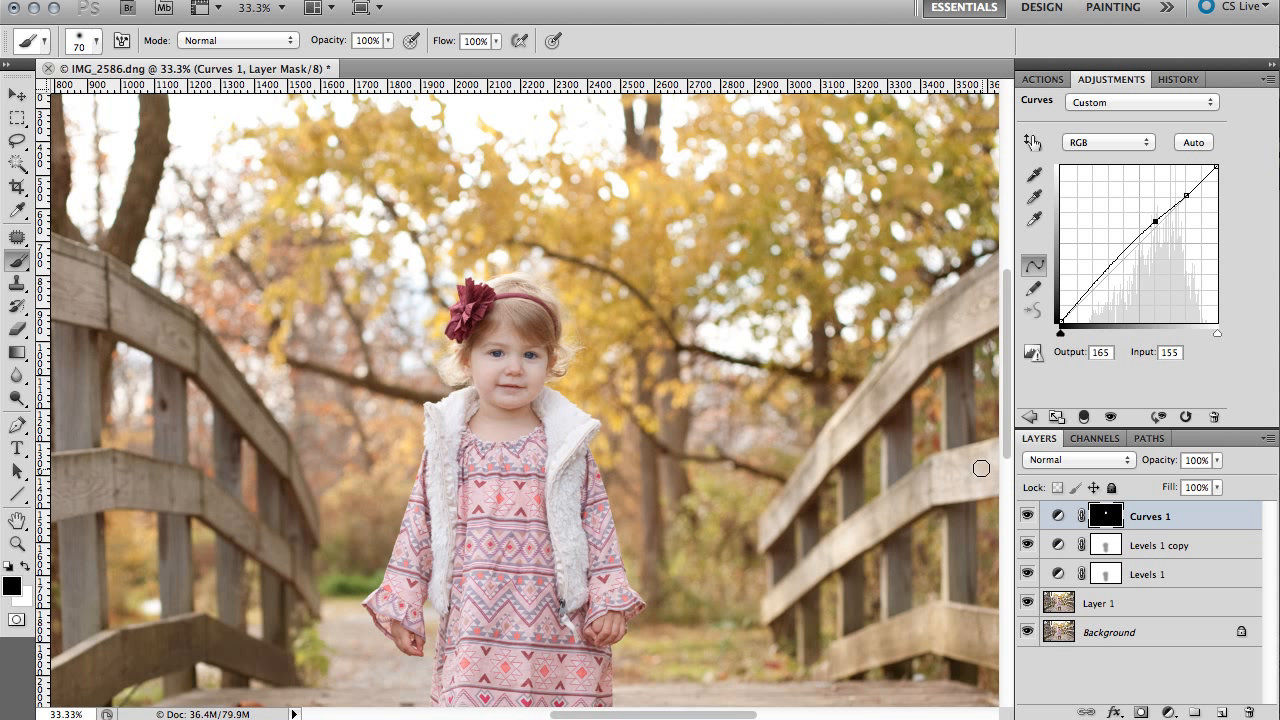
Compare the photo with and without the Curves 1 layer, both close up and in full view
left_click(1030, 520)
left_click(1030, 520)
left_click(1030, 520)
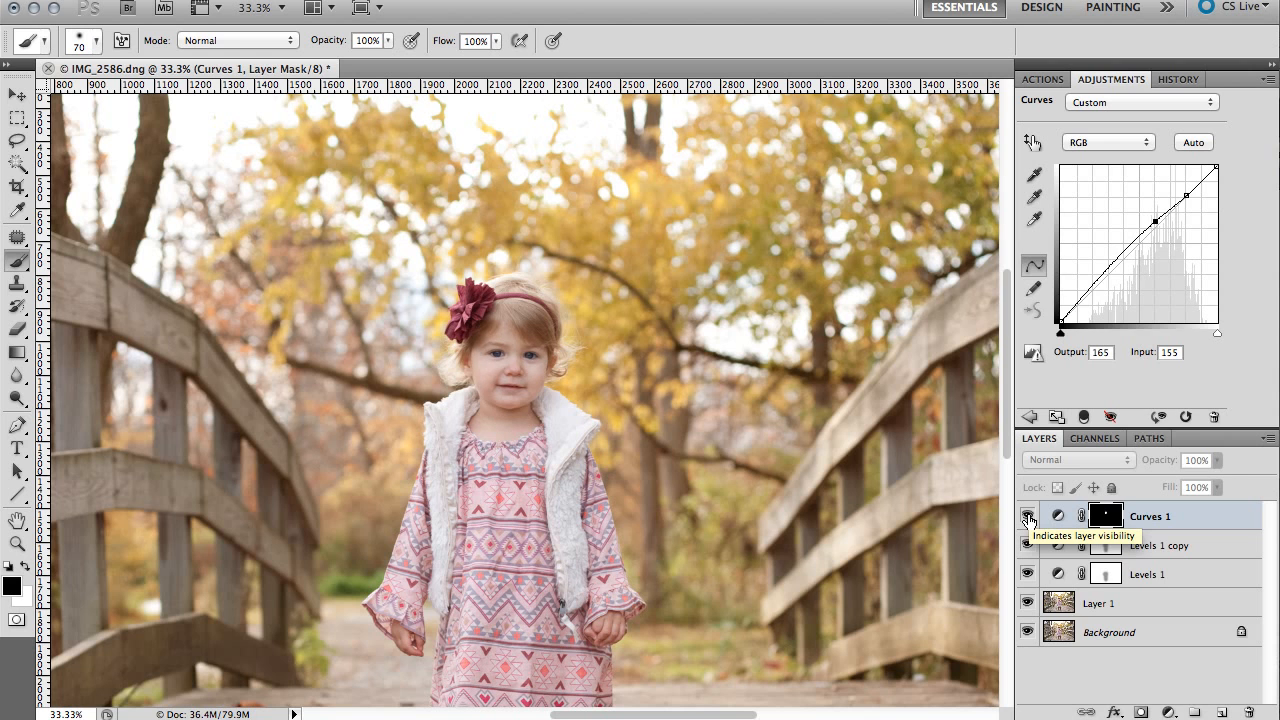
key("z")
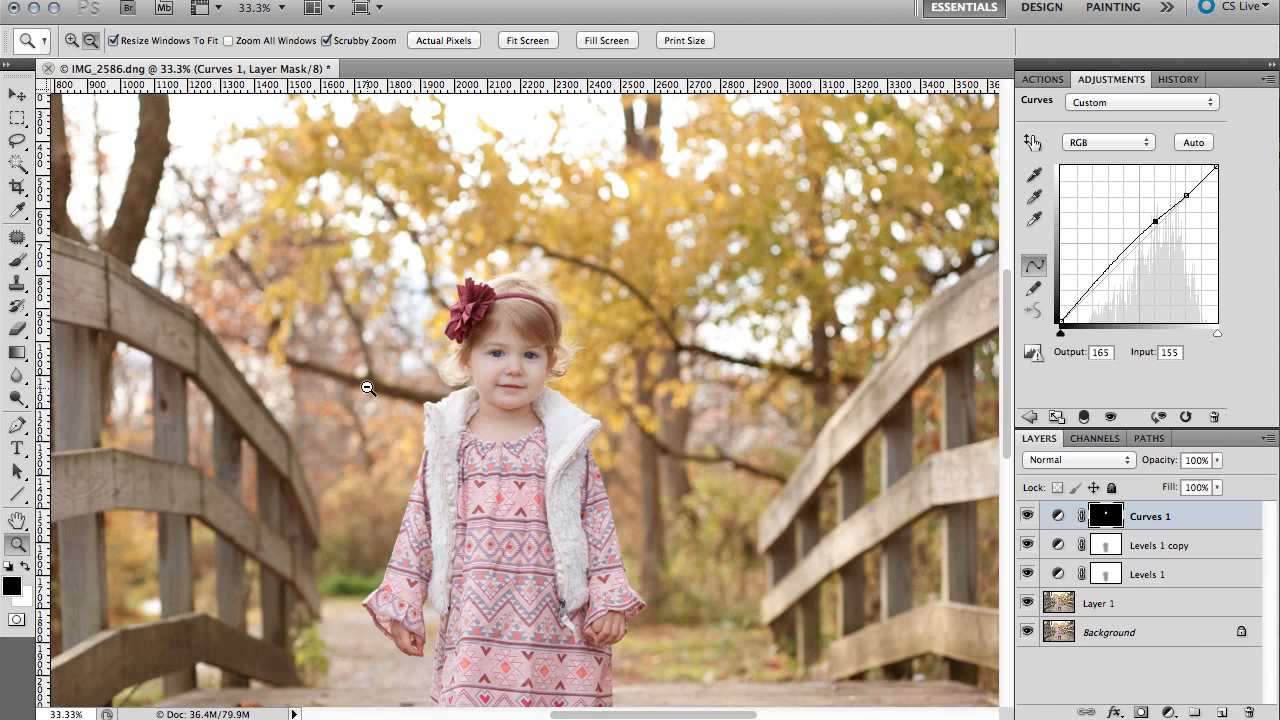
left_click(368, 388, "alt")
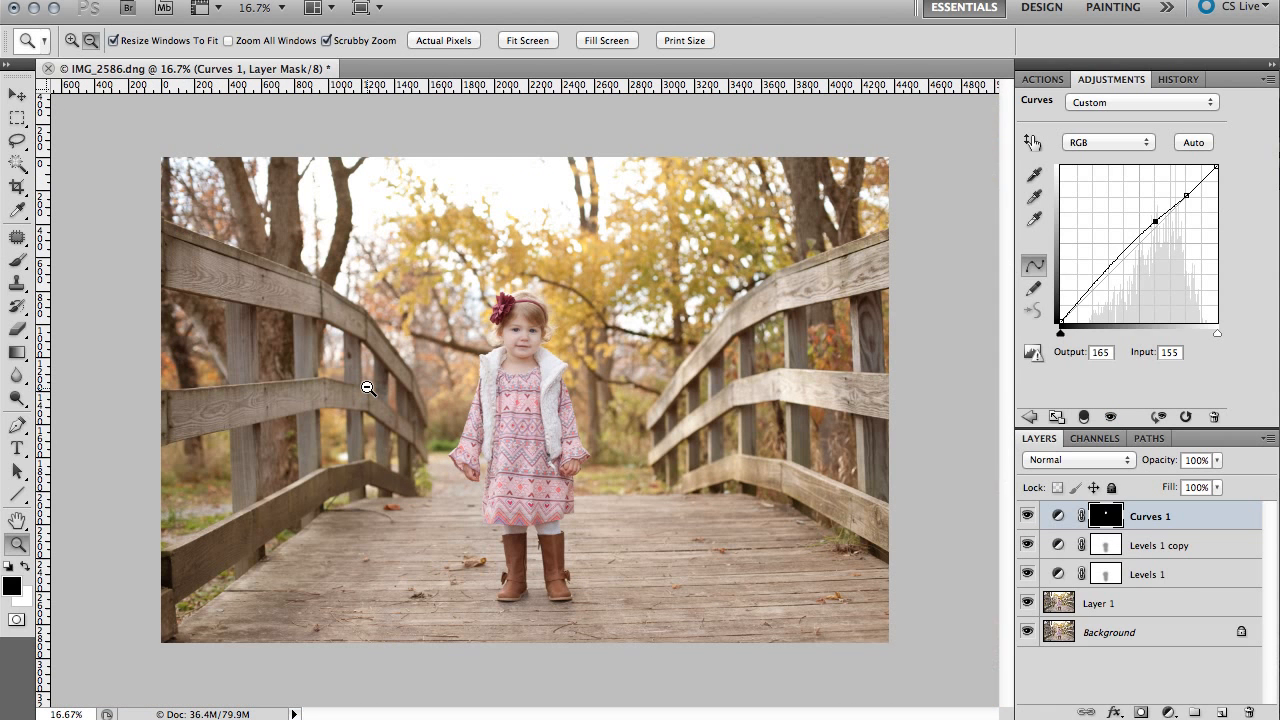
left_click(1027, 517)
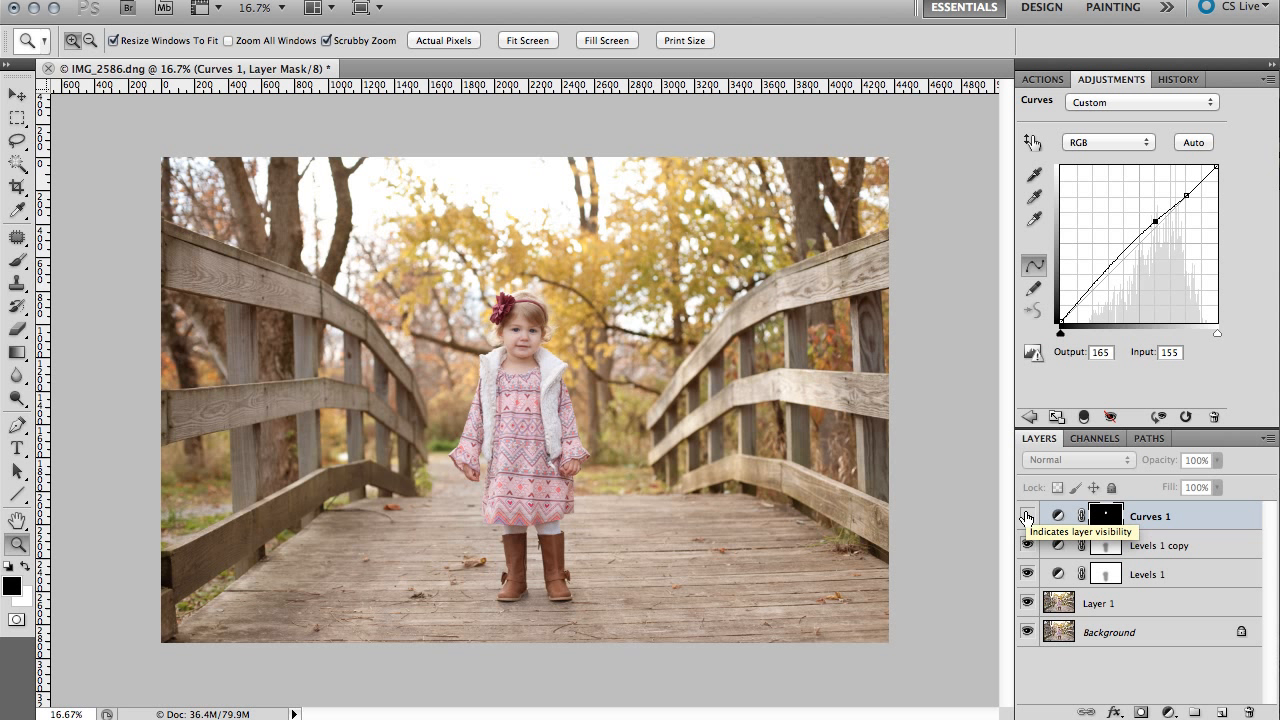
left_click(1027, 517)
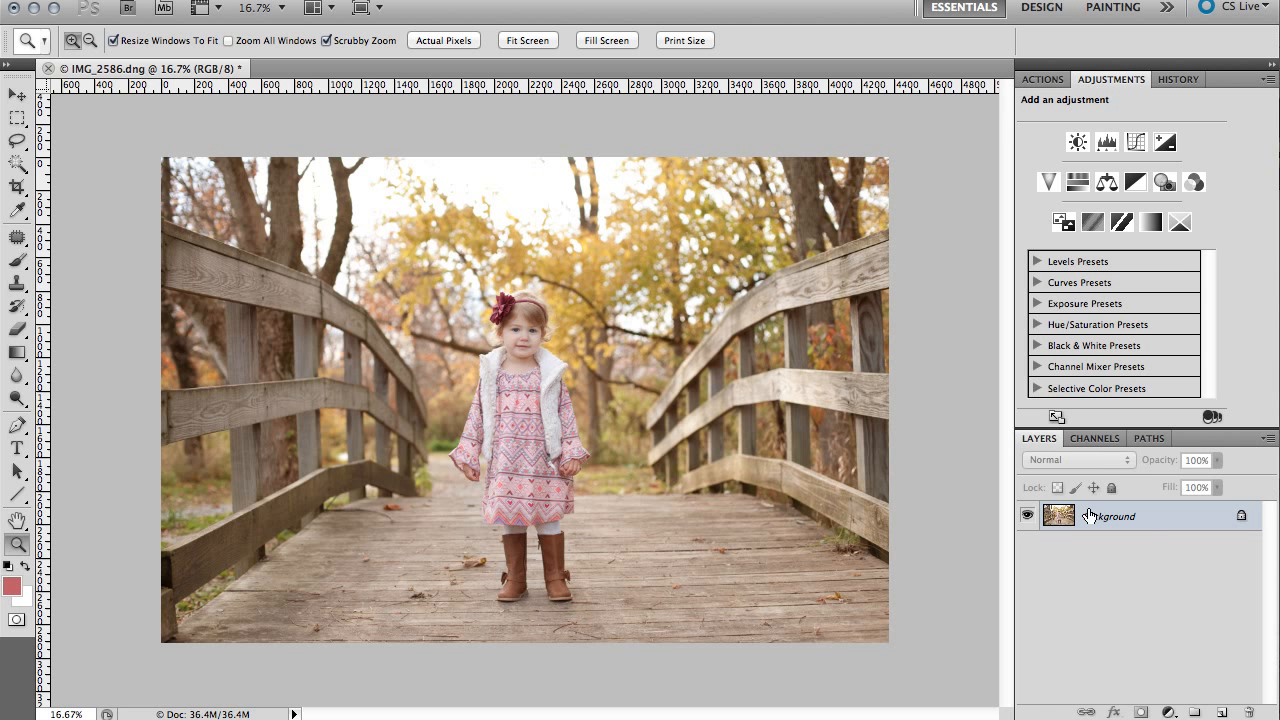
Find the Polished Picture Sparkling Eyes action in ActionFire with the search "sparkling", run it, and dismiss its painting instructions
key("F1")
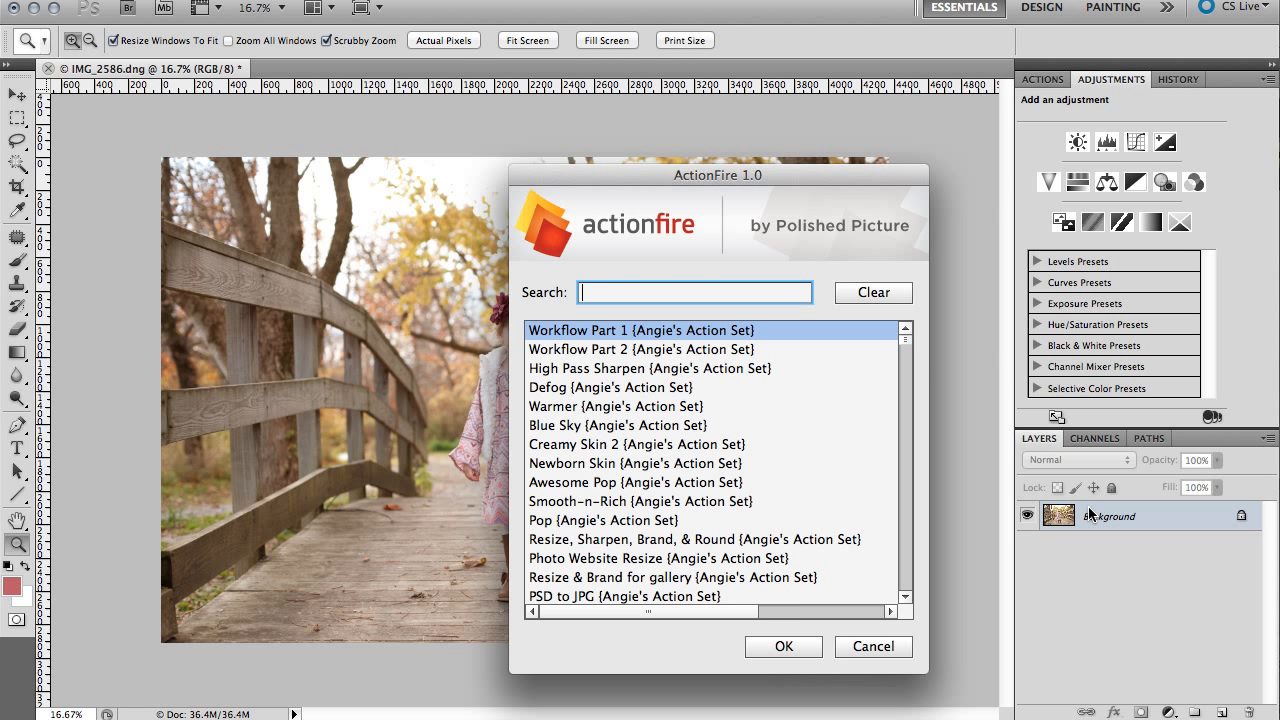
type("sparkli")
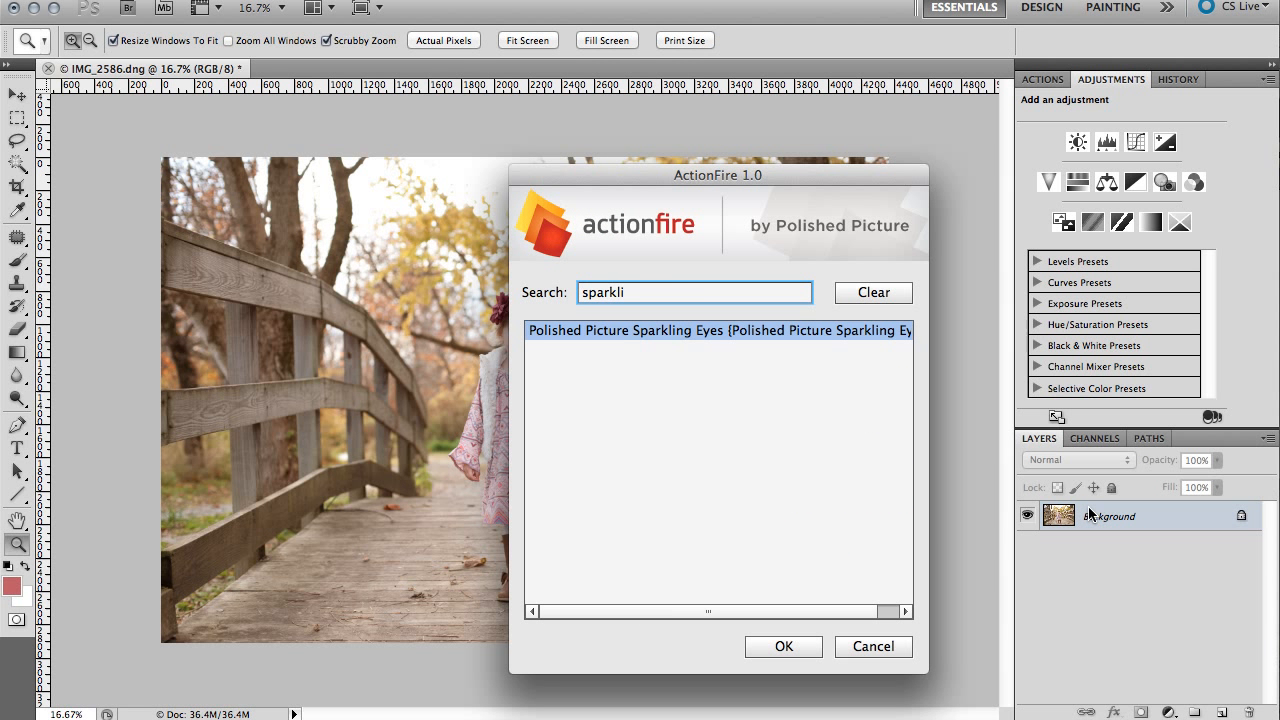
type("ng")
key("Return")
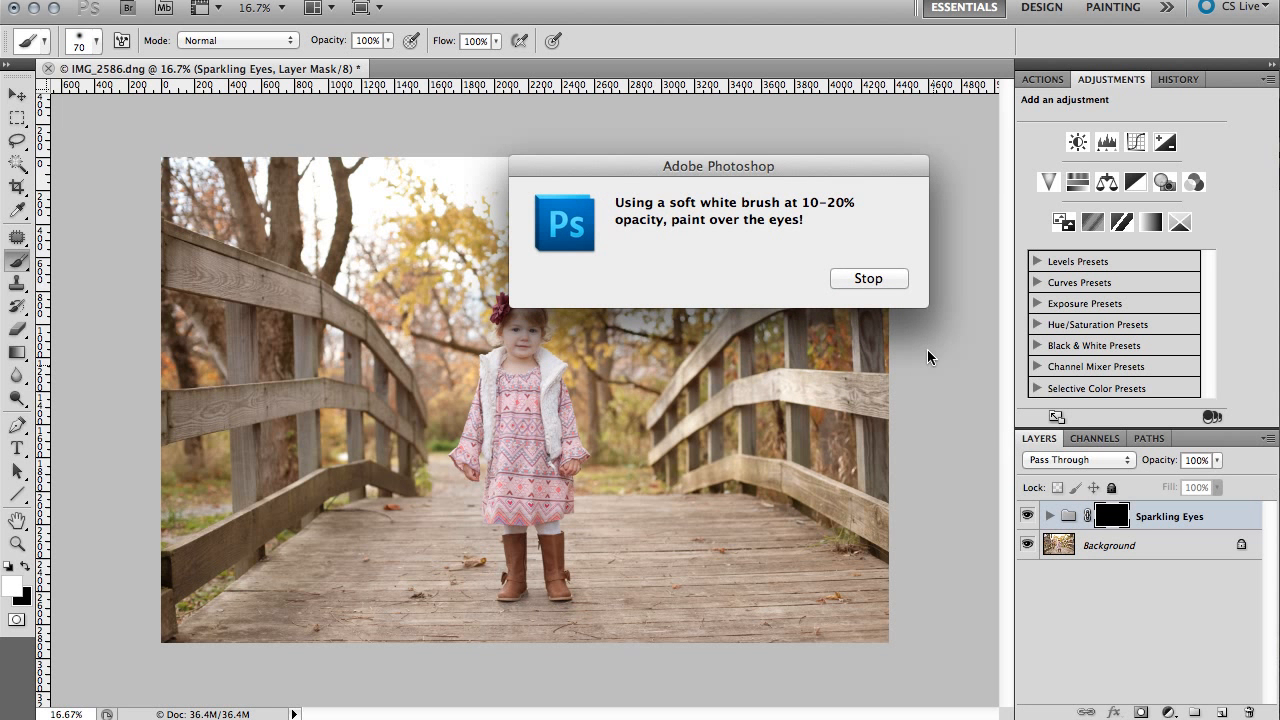
left_click(854, 280)
Paint over both of the girl's eyes on the Sparkling Eyes mask with a 20 px white brush at 20% opacity
key("z")
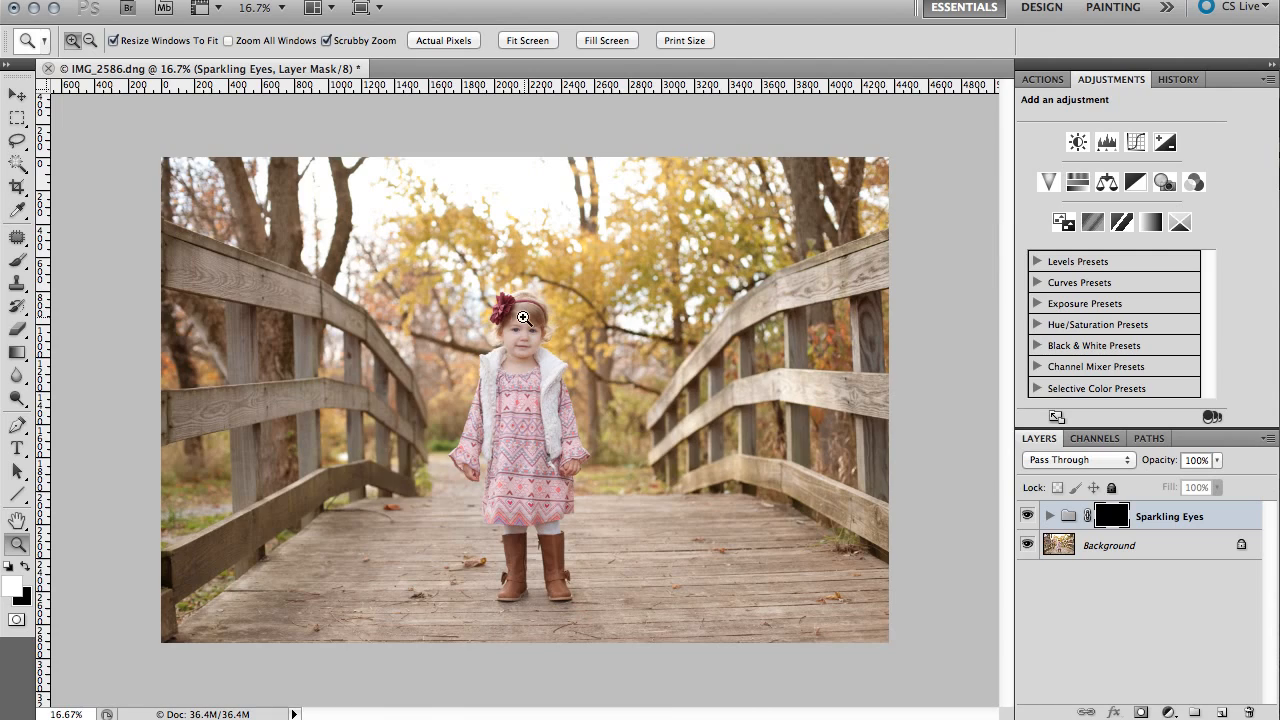
left_click(525, 319)
left_click(525, 419)
left_click(525, 419)
left_click(525, 419)
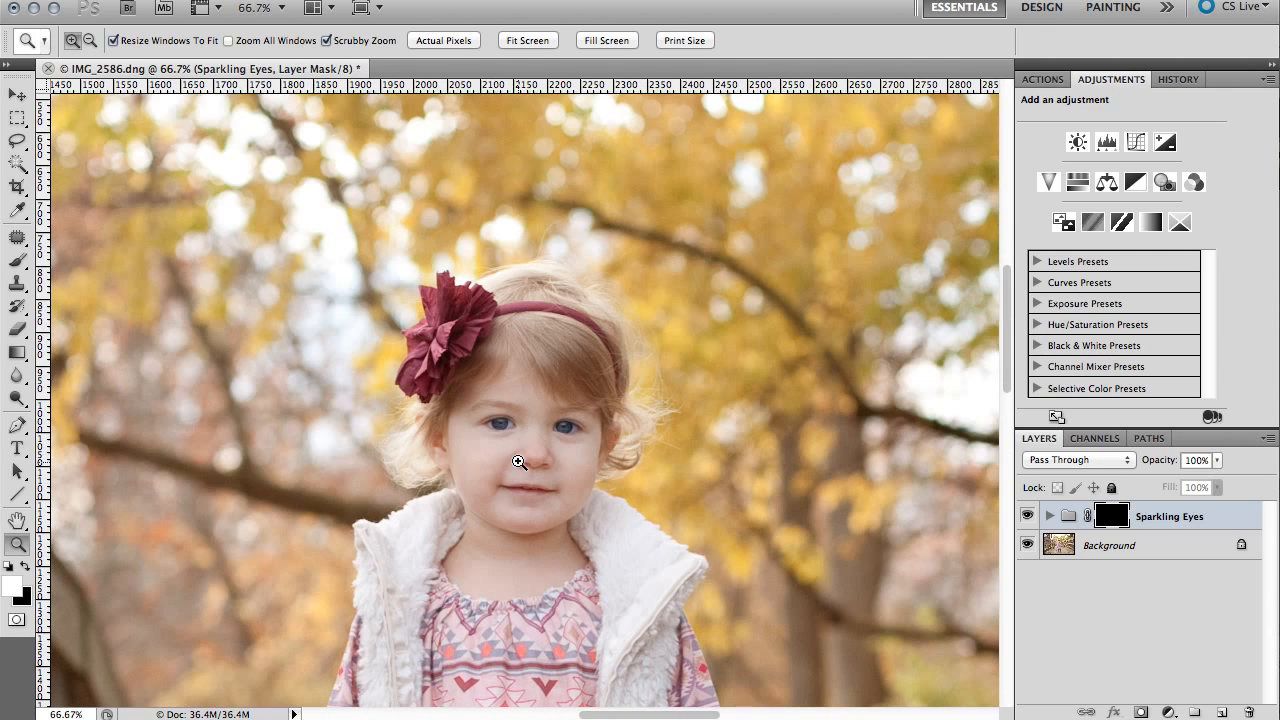
key("b")
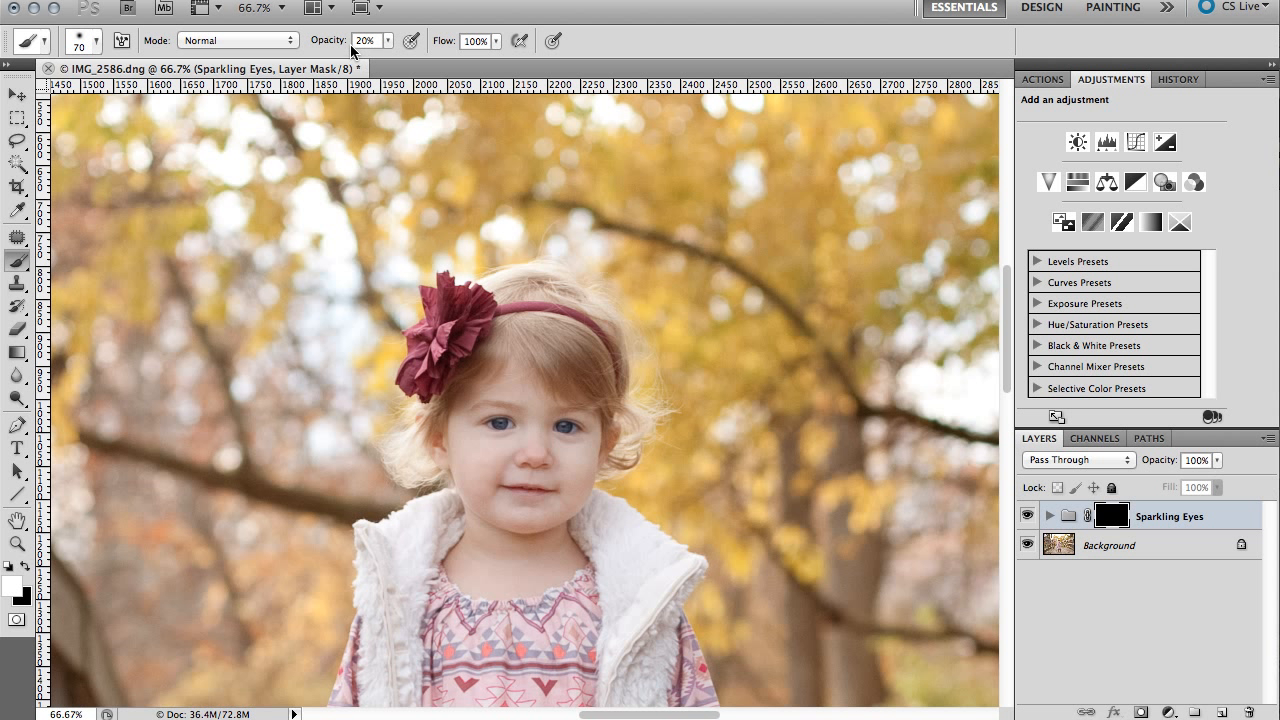
key("bracketleft")
key("bracketleft")
key("bracketleft")
key("bracketleft")
key("bracketleft")
left_click(512, 425)
mouse_move(571, 426)
left_mouse_down()
mouse_move(558, 426)
mouse_move(576, 427)
left_mouse_up()
Compare the photo with and without the Sparkling Eyes group, both close up and in full view
left_click(1027, 516)
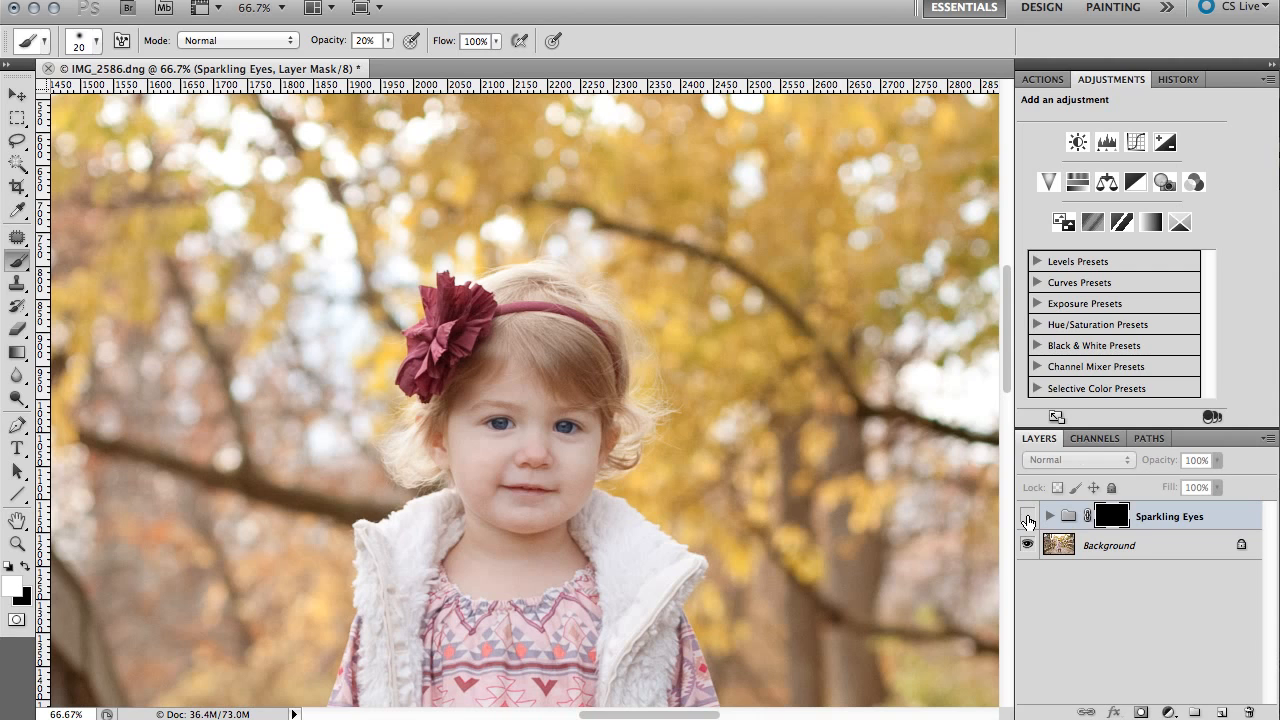
left_click(1027, 516)
key("z")
left_click(576, 387, "alt")
left_click(576, 387, "alt")
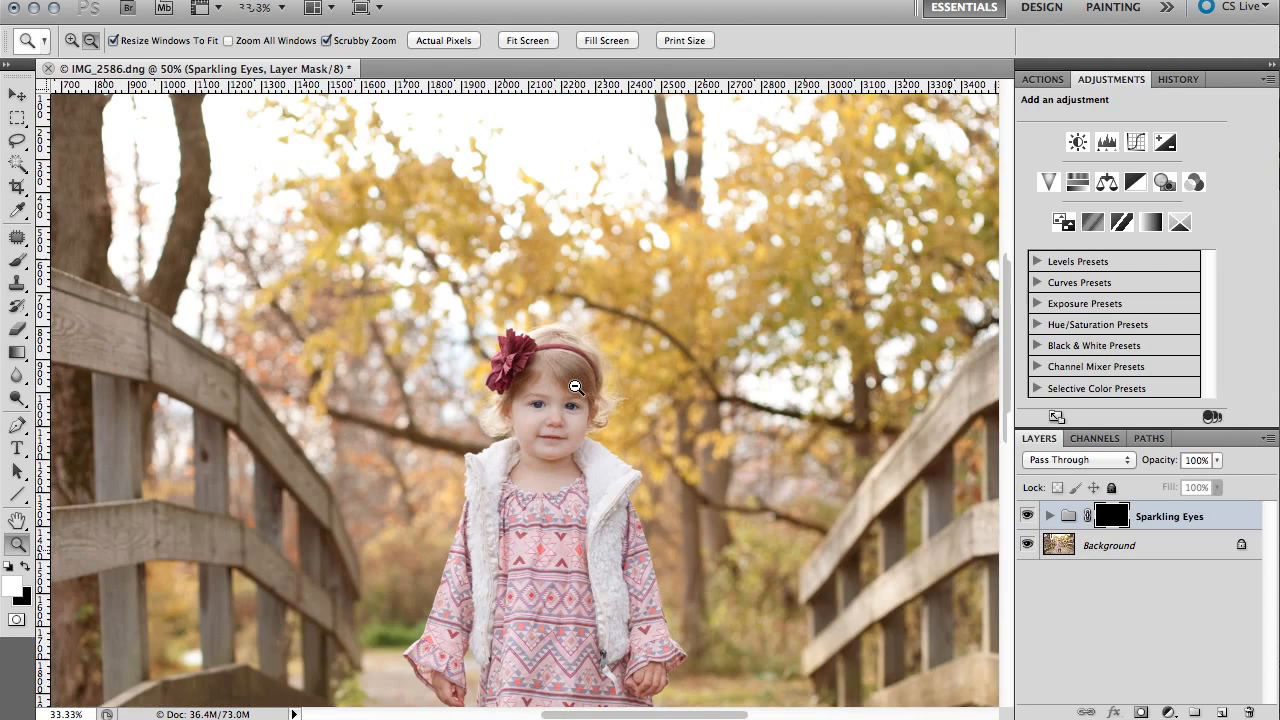
left_click(576, 387, "alt")
left_click(576, 387, "alt")
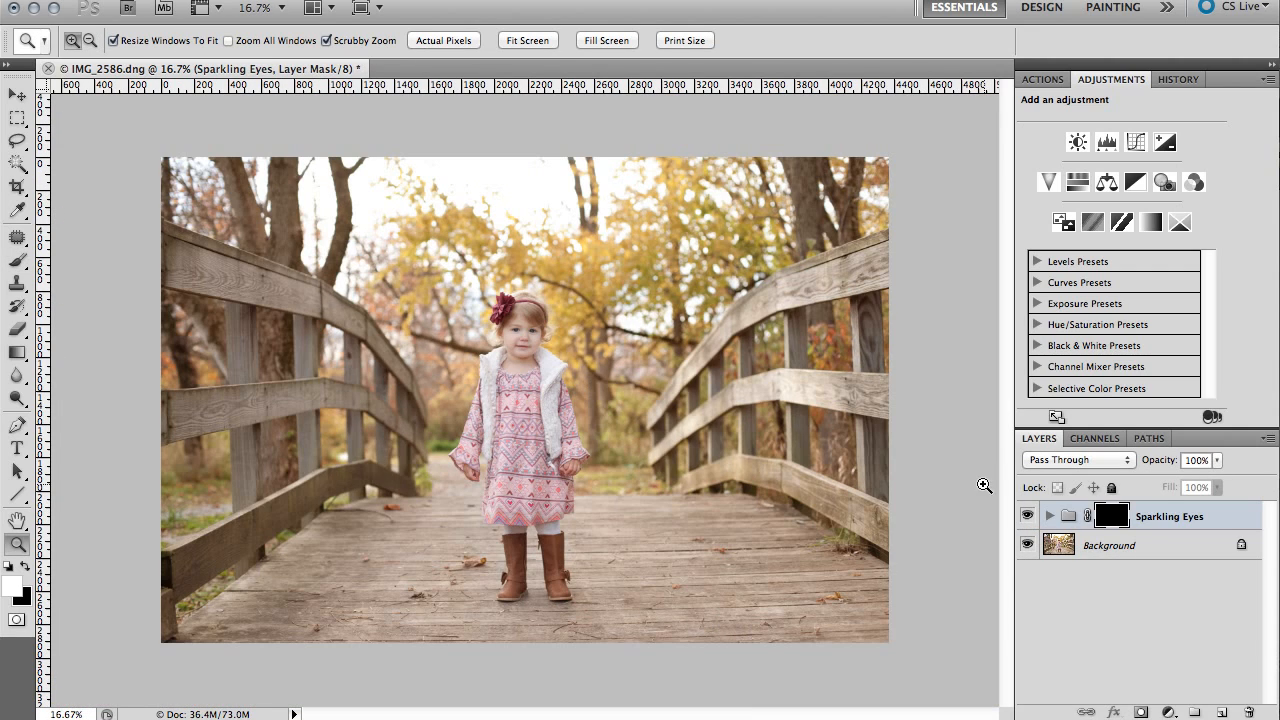
left_click(1025, 516)
left_click(1024, 518)
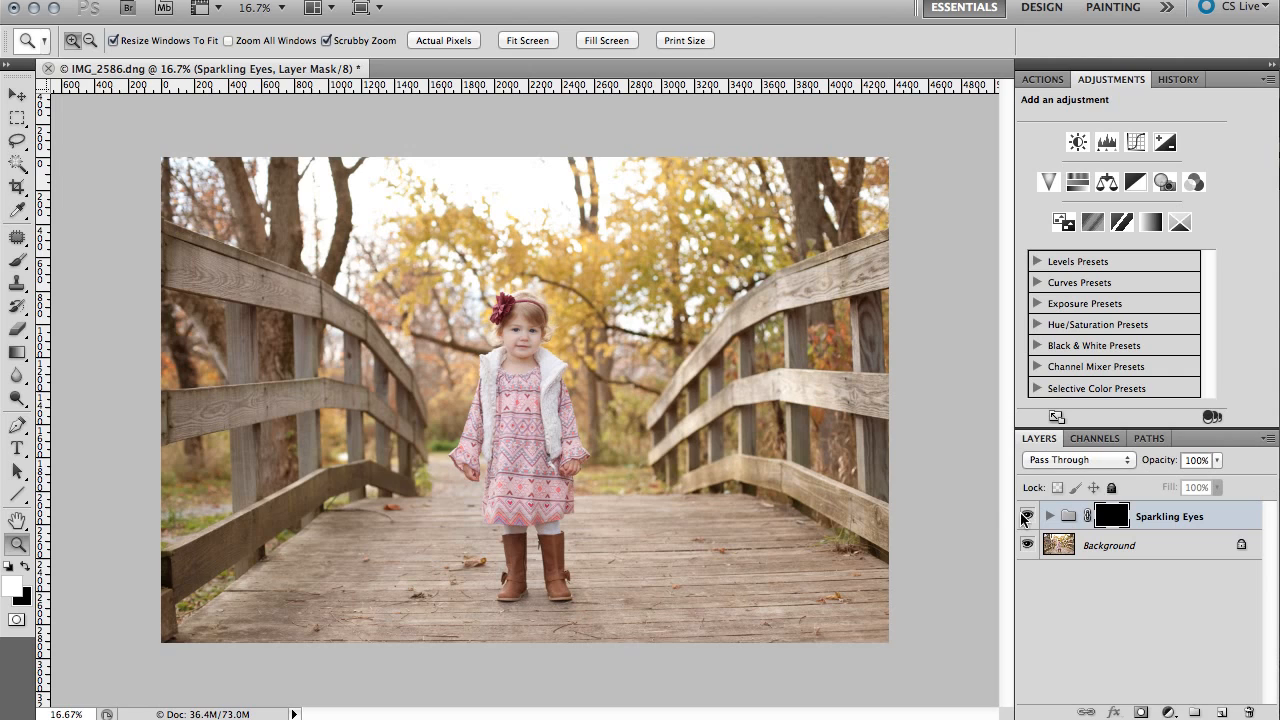
Add a new blank layer above the Sparkling Eyes group
left_click(520, 334)
left_click(536, 426)
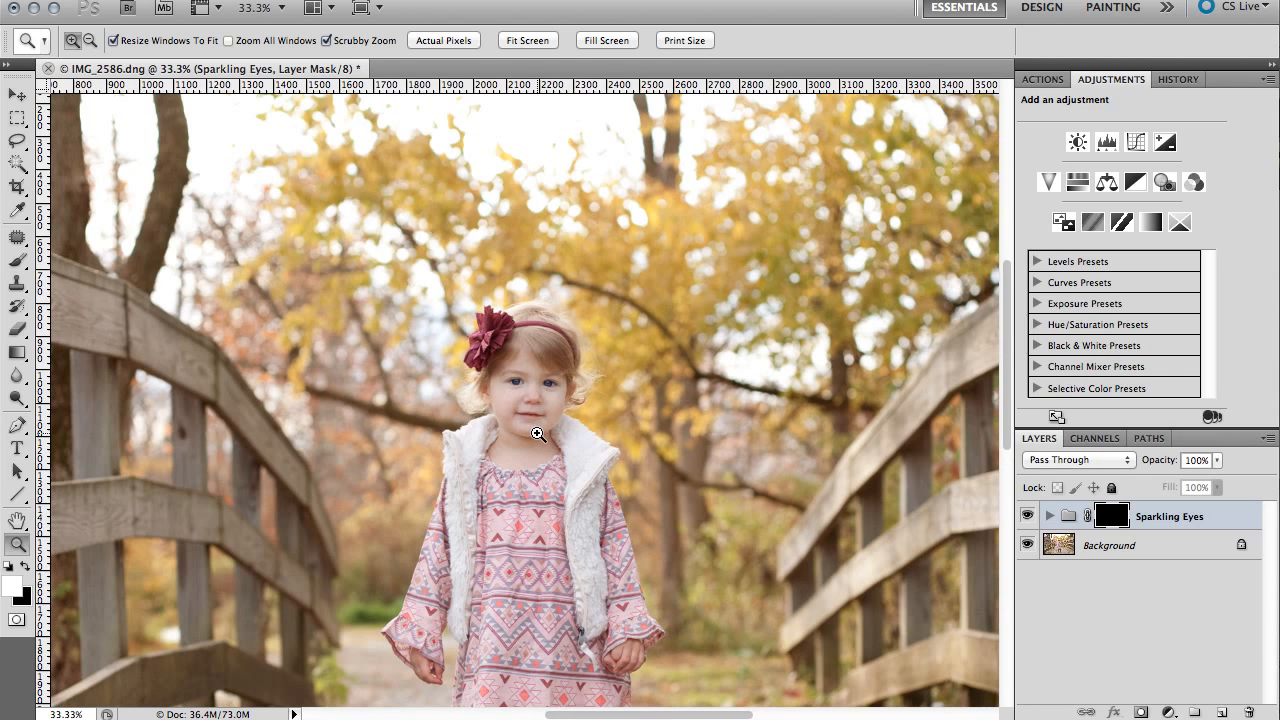
left_click(555, 363)
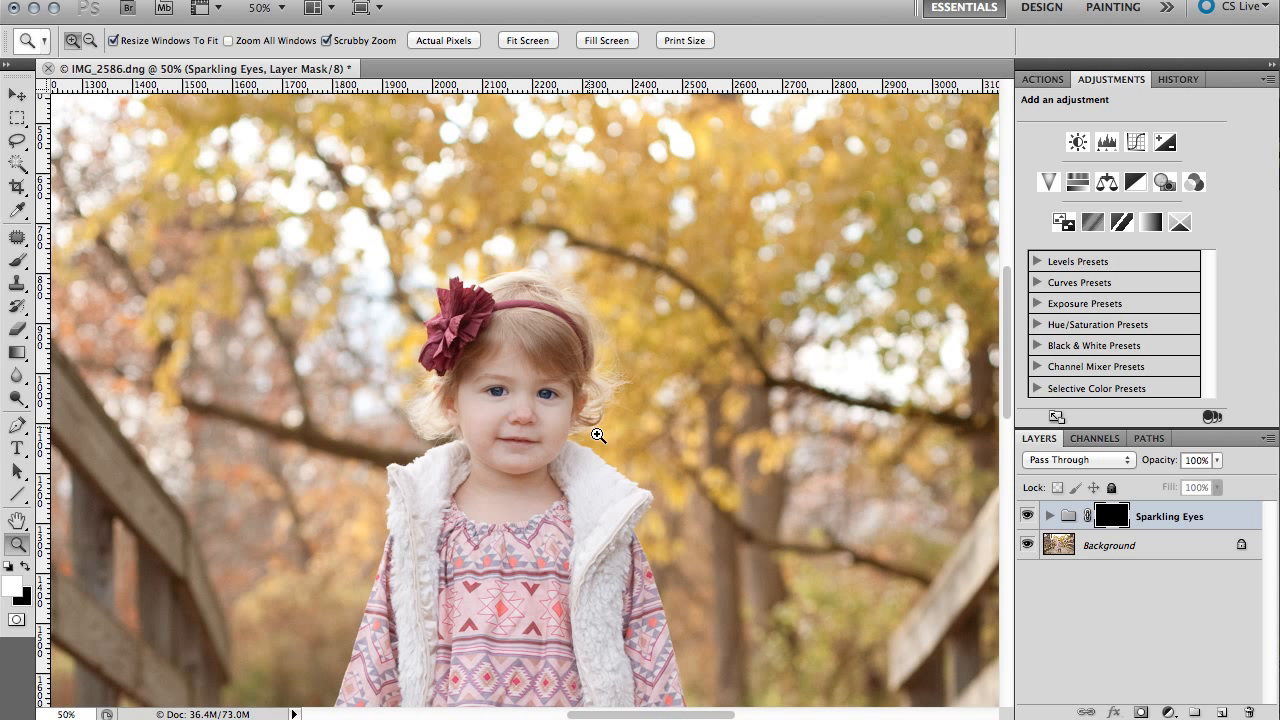
left_click(1222, 712)
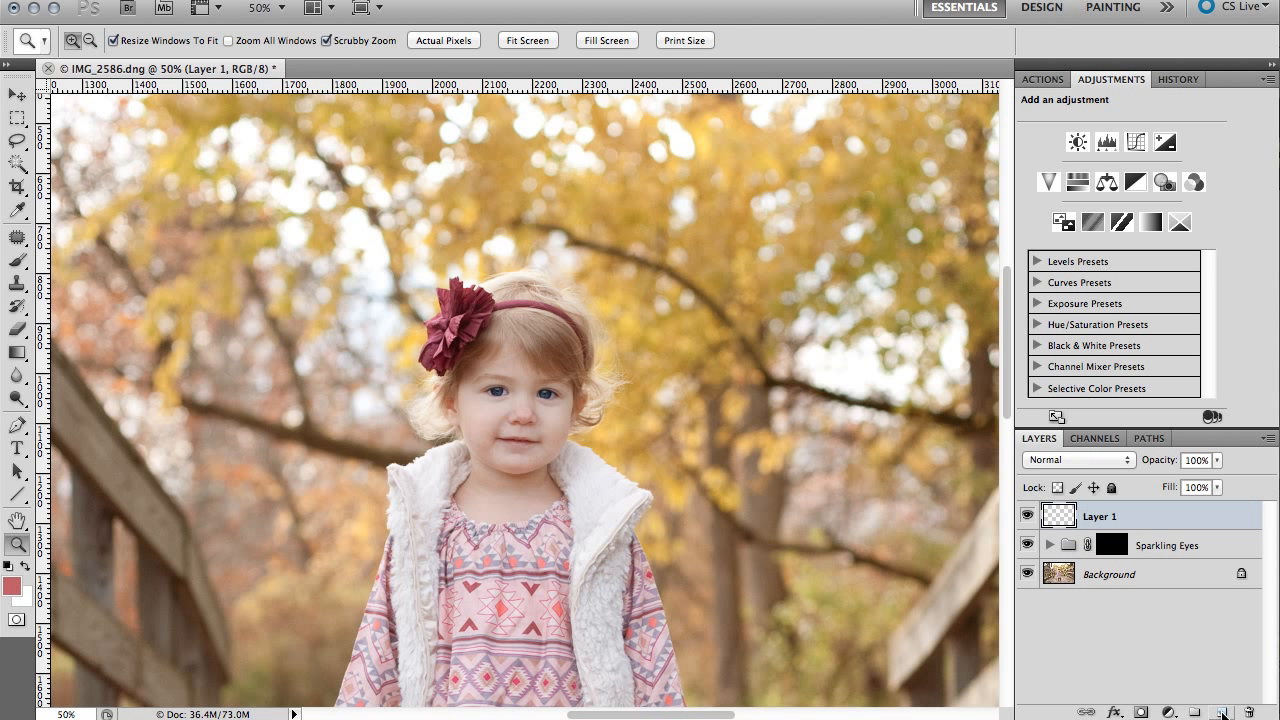
Sample the girl's lip color with the Eyedropper and adjust the foreground color to the brighter pink c76c76
left_click(515, 438)
left_click(515, 438)
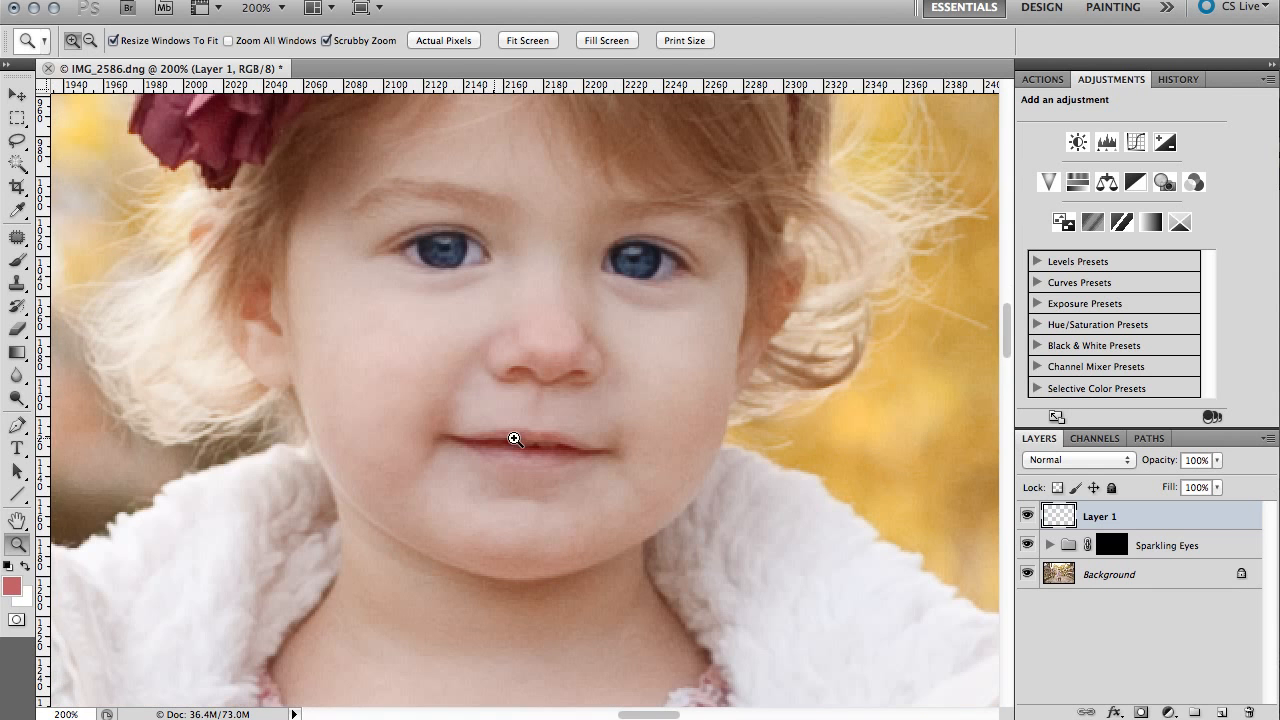
left_click(429, 442, "alt")
key("i")
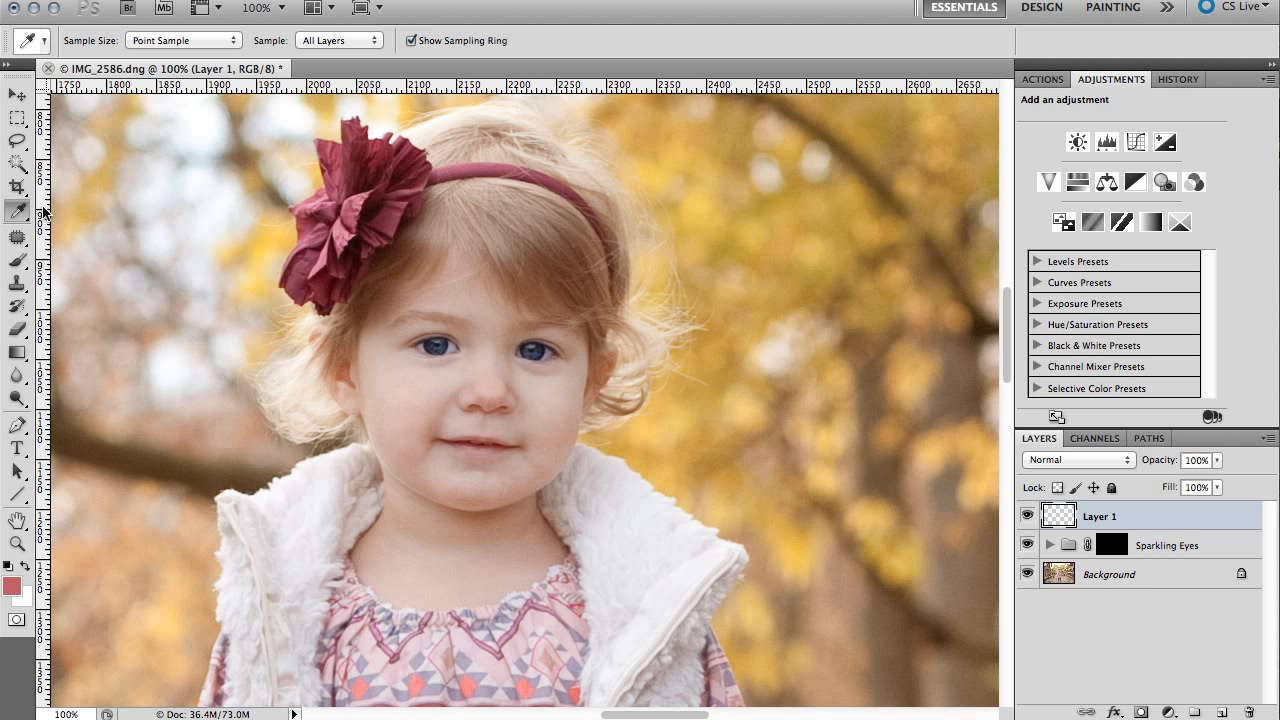
left_click(463, 442)
left_click(464, 440)
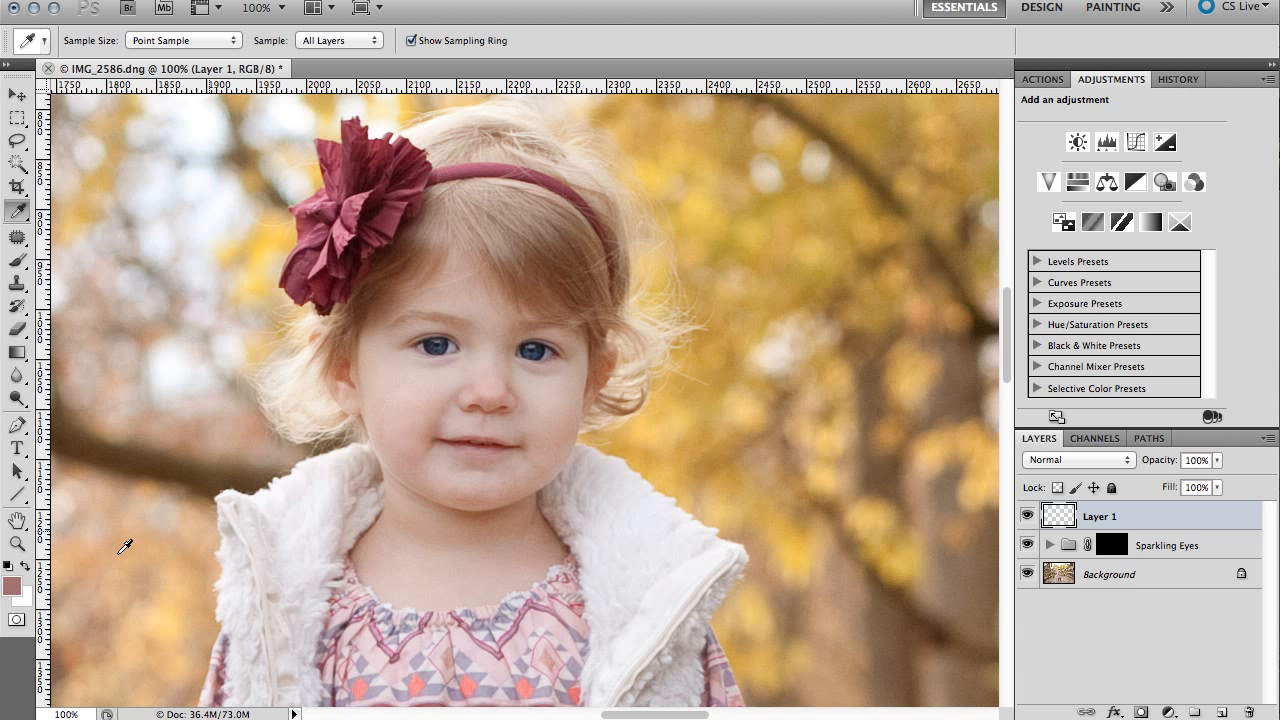
left_click(14, 590)
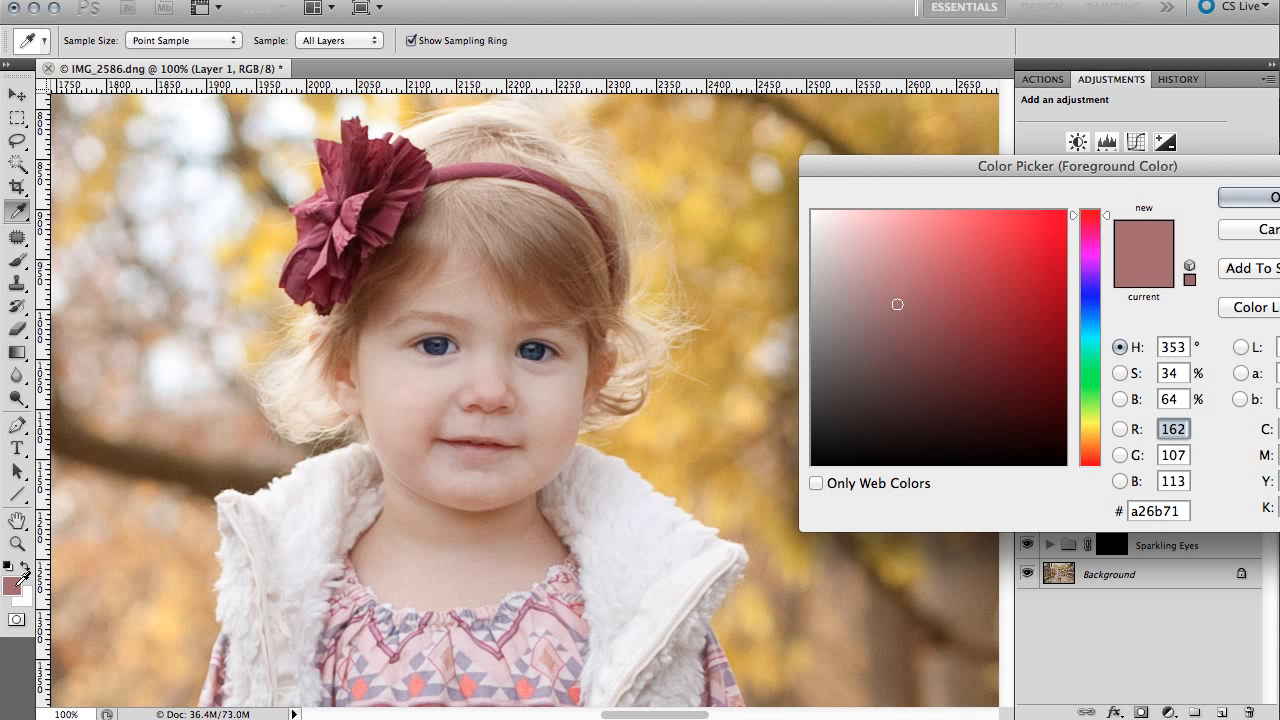
left_click(927, 266)
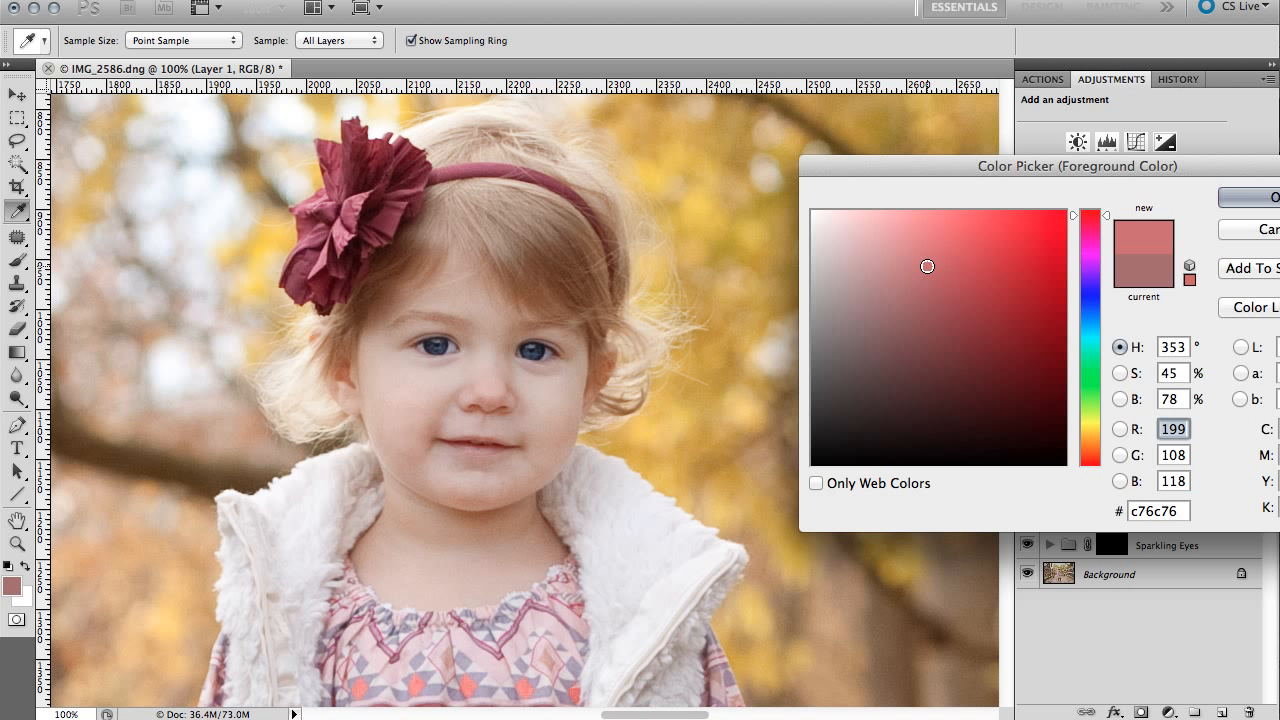
left_click(1248, 199)
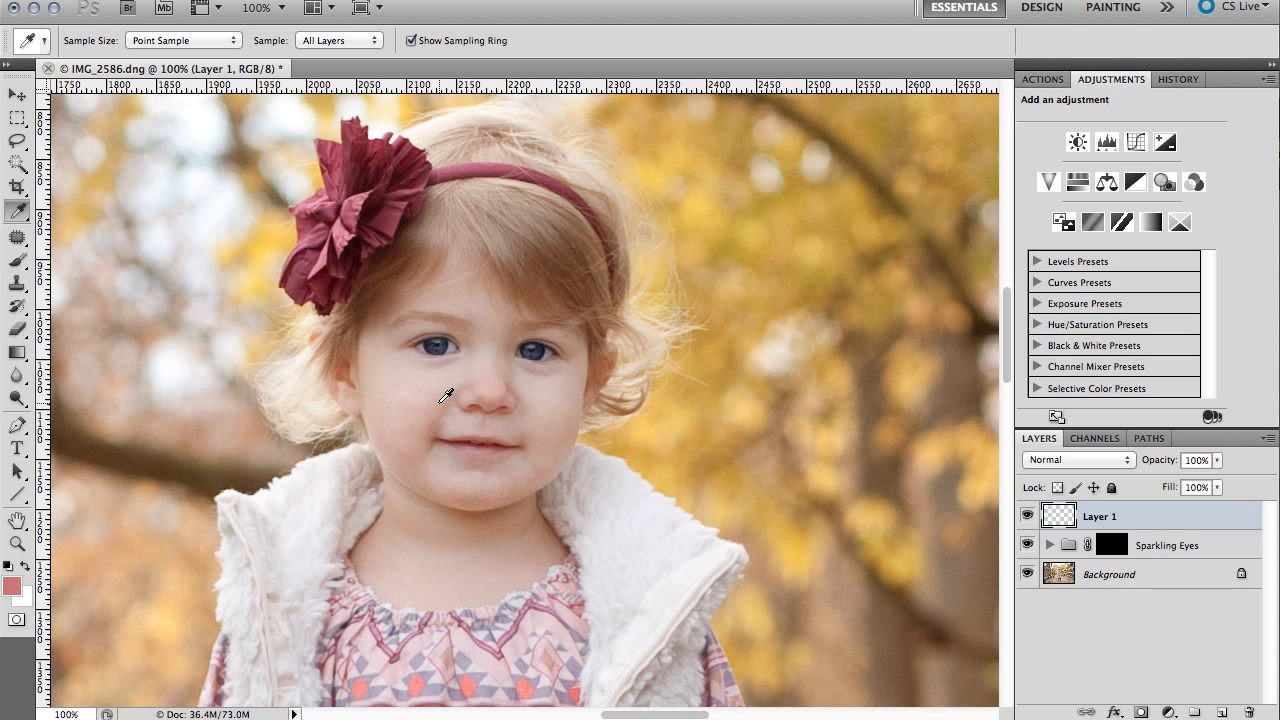
Set up a 60 px brush in Color mode at 10% opacity
key("b")
key("bracketright")
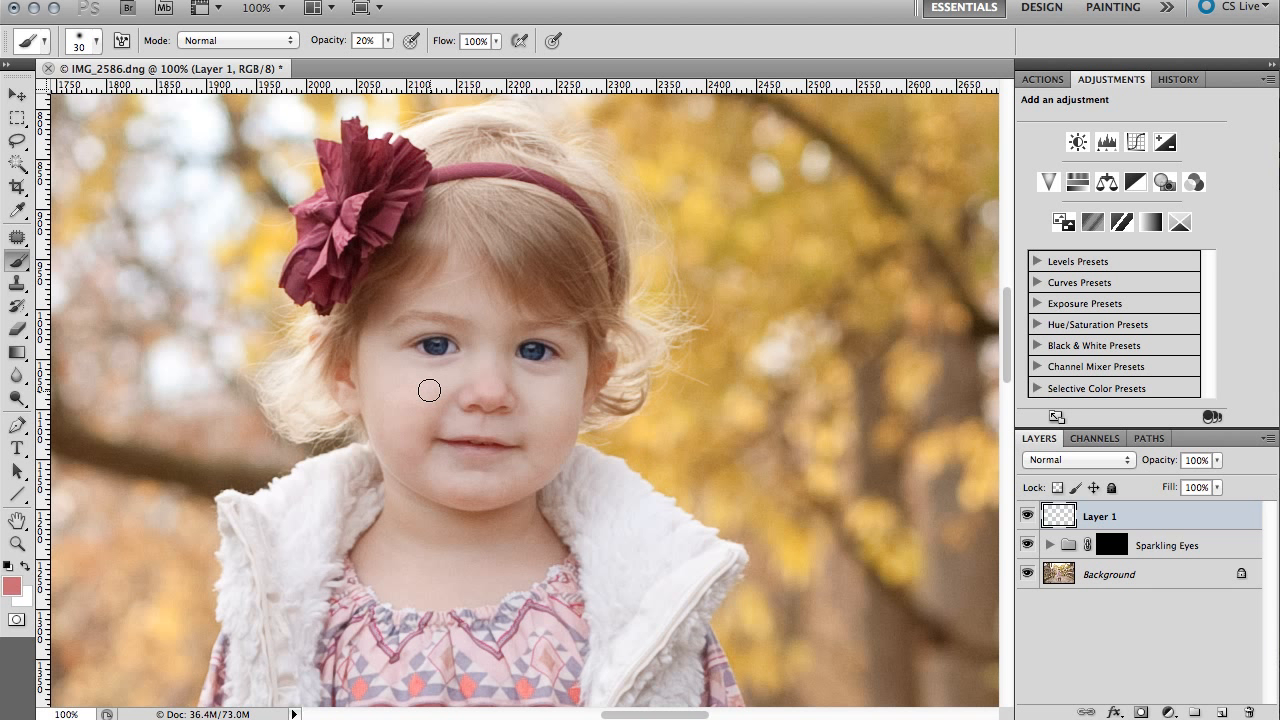
key("bracketright")
key("bracketright")
key("bracketright")
left_click(223, 40)
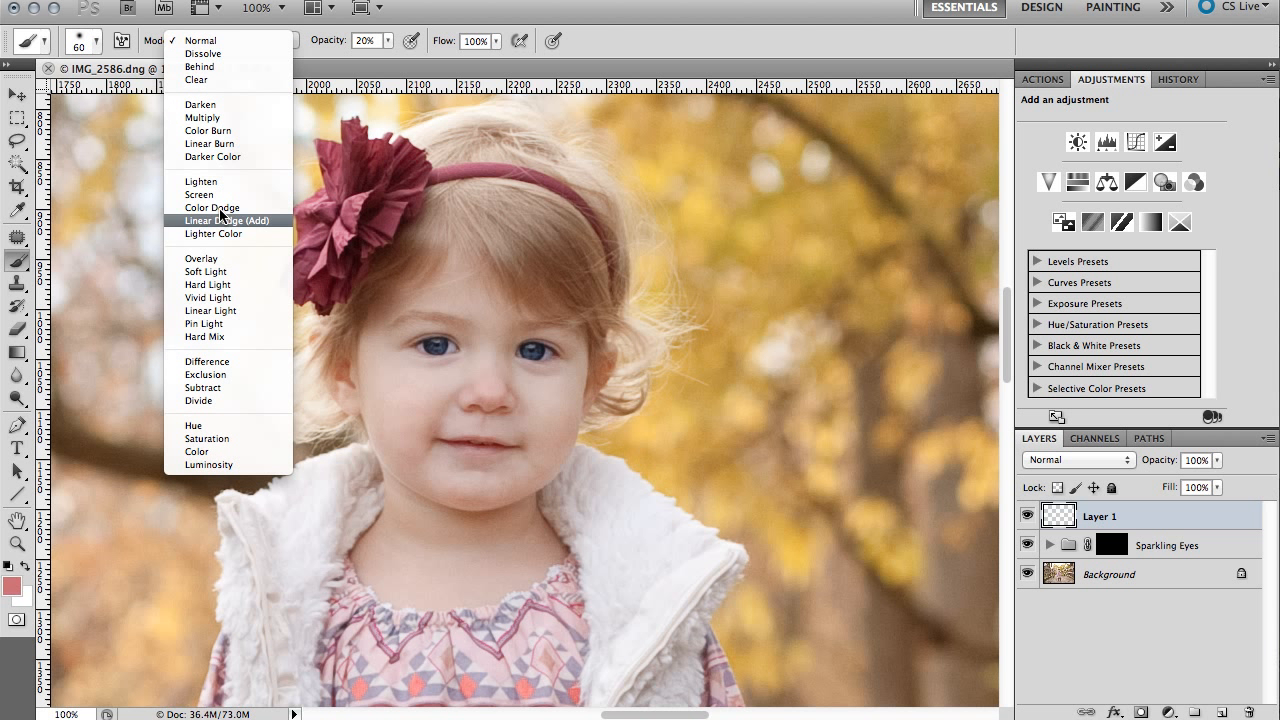
left_click(215, 451)
left_click(391, 42)
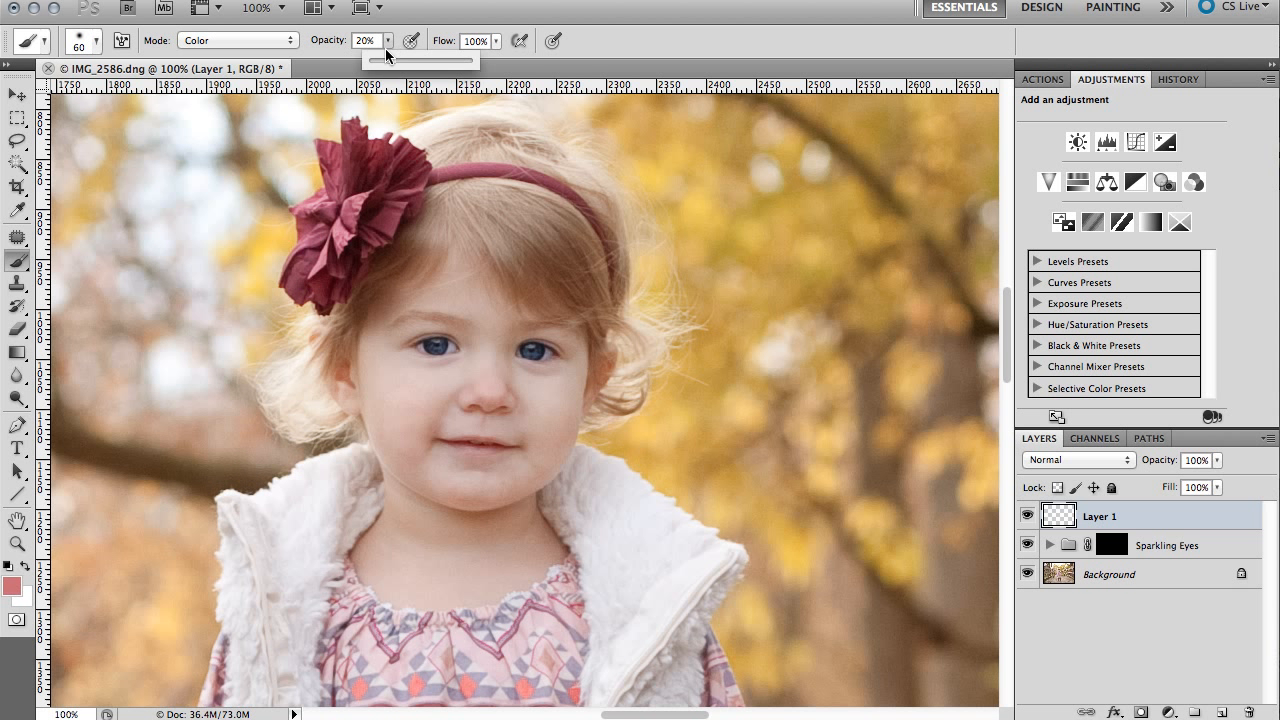
left_click(371, 40)
type("10")
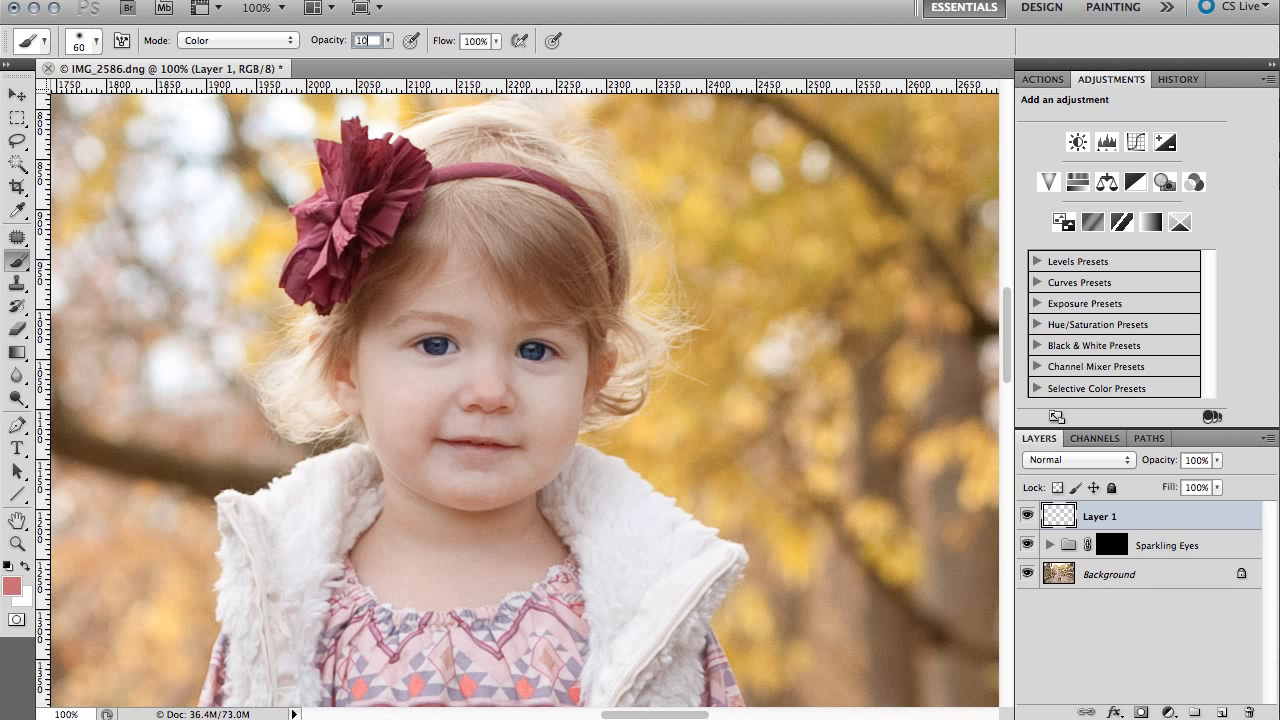
key("Return")
Paint pink blush over both of the girl's cheeks on Layer 1 with a 70 px brush, then reduce the brush to 50 px
key("bracketright")
left_click_drag(543, 394, 556, 405)
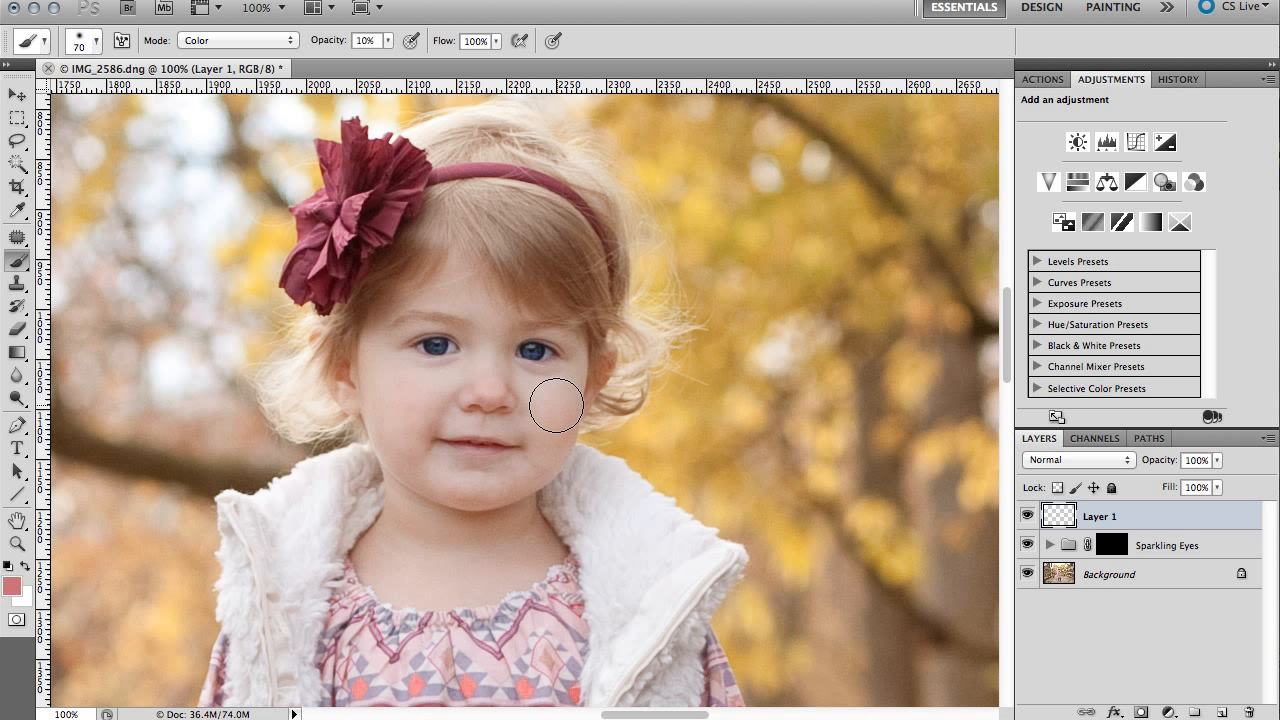
mouse_move(429, 380)
left_mouse_down()
mouse_move(400, 380)
mouse_move(403, 390)
left_mouse_up()
key("bracketleft")
key("bracketleft")
Compare the girl's cheeks with and without the blush on Layer 1
left_click(1027, 516)
left_click(1027, 516)
left_click(1027, 516)
left_click(1027, 516)
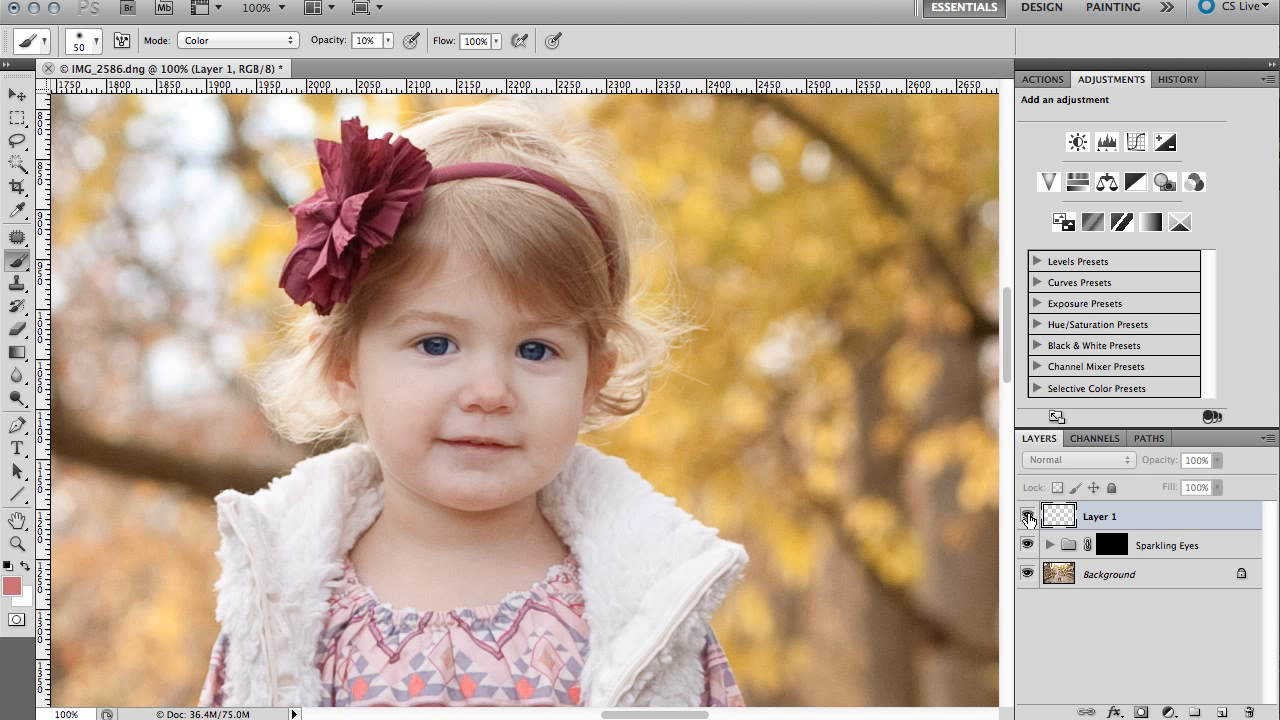
left_click(1027, 516)
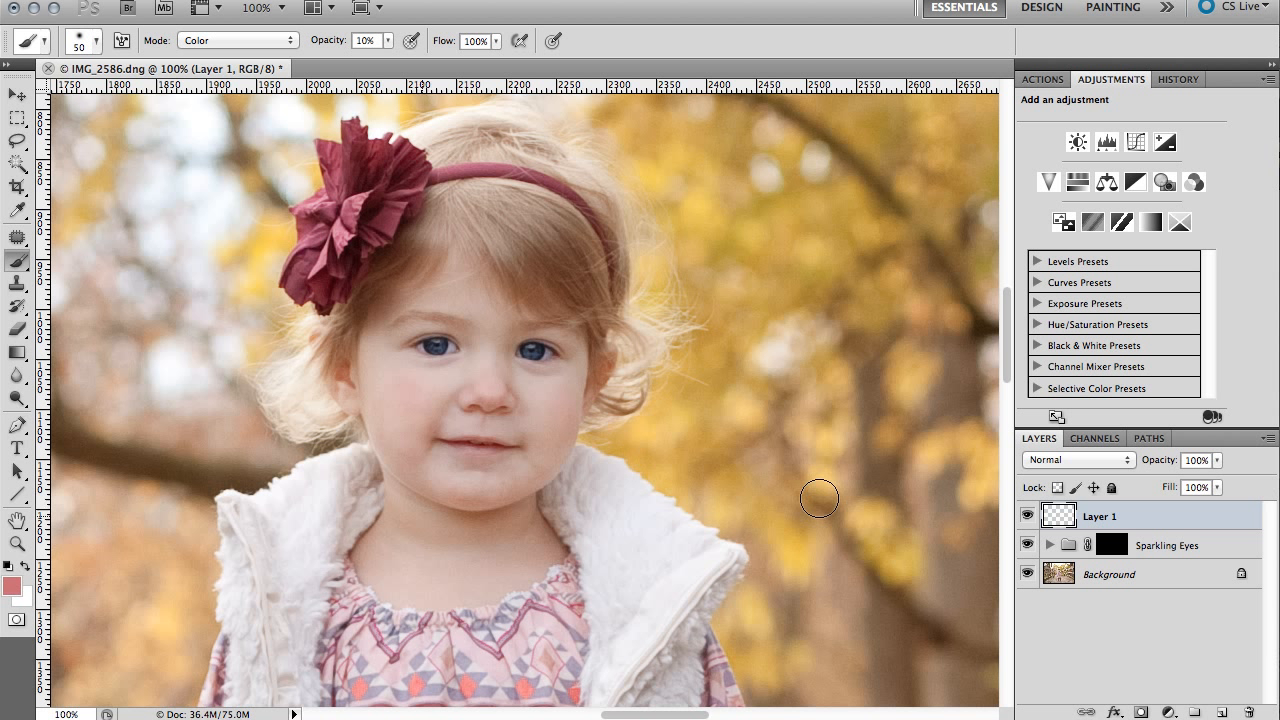
Add more blush to the cheek on the flower's side with a 60 px brush, then reduce the brush to 10 px
key("bracketright")
left_click(406, 403)
key("bracketleft")
key("bracketleft")
key("bracketleft")
key("bracketleft")
key("bracketleft")
key("bracketleft")
Check the face with and without Layer 1 and view the whole photo
left_click(1026, 515)
left_click(1026, 515)
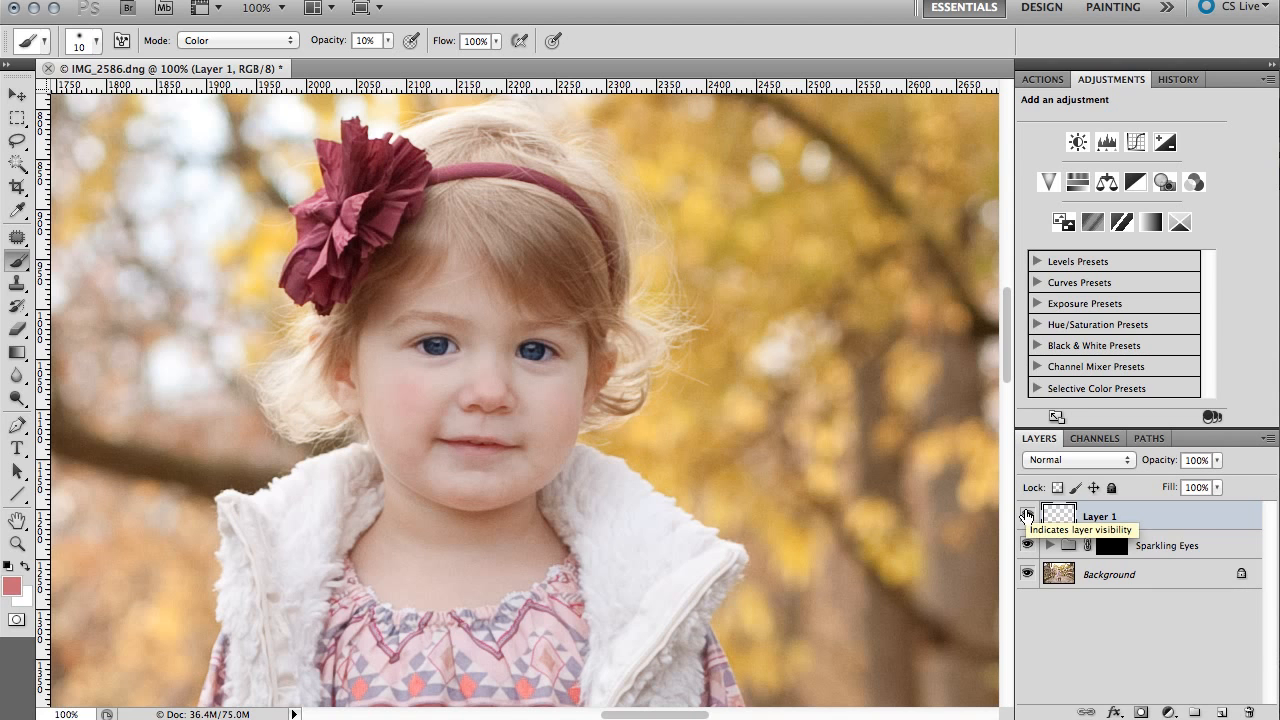
key("z")
left_click(583, 334, "alt")
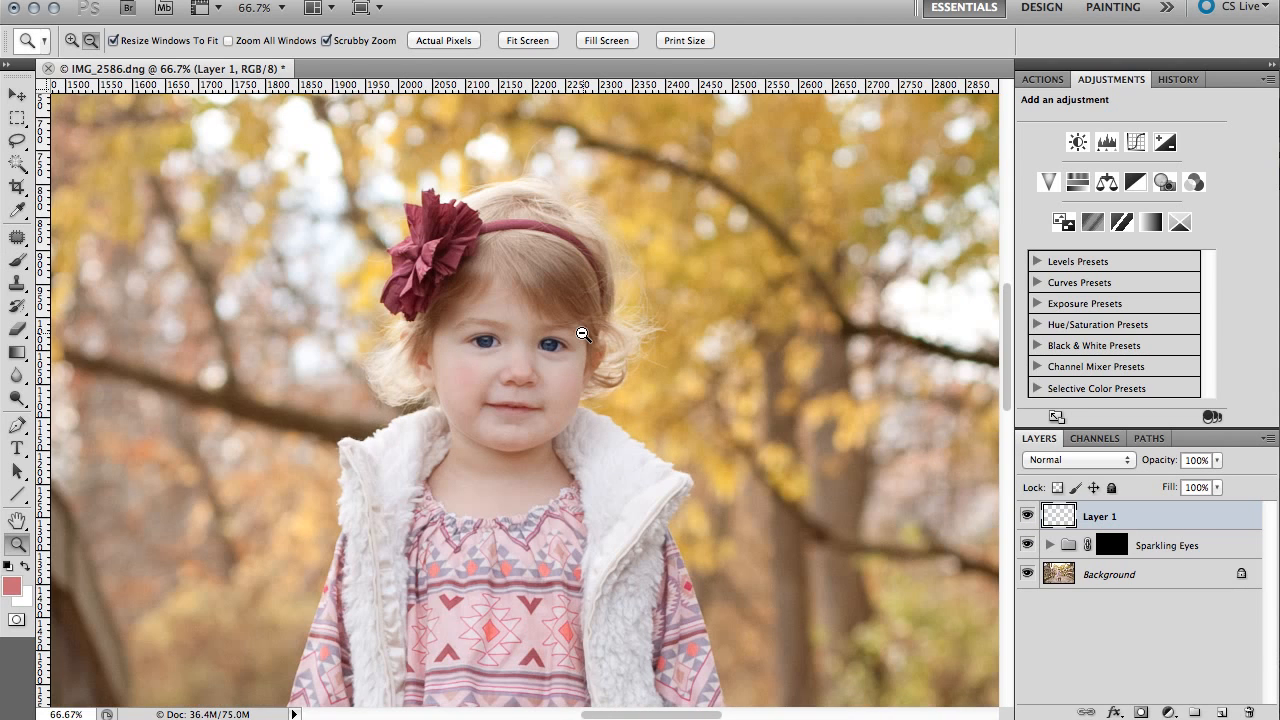
left_click(583, 334, "alt")
left_click(583, 334, "alt")
left_click(583, 334, "alt")
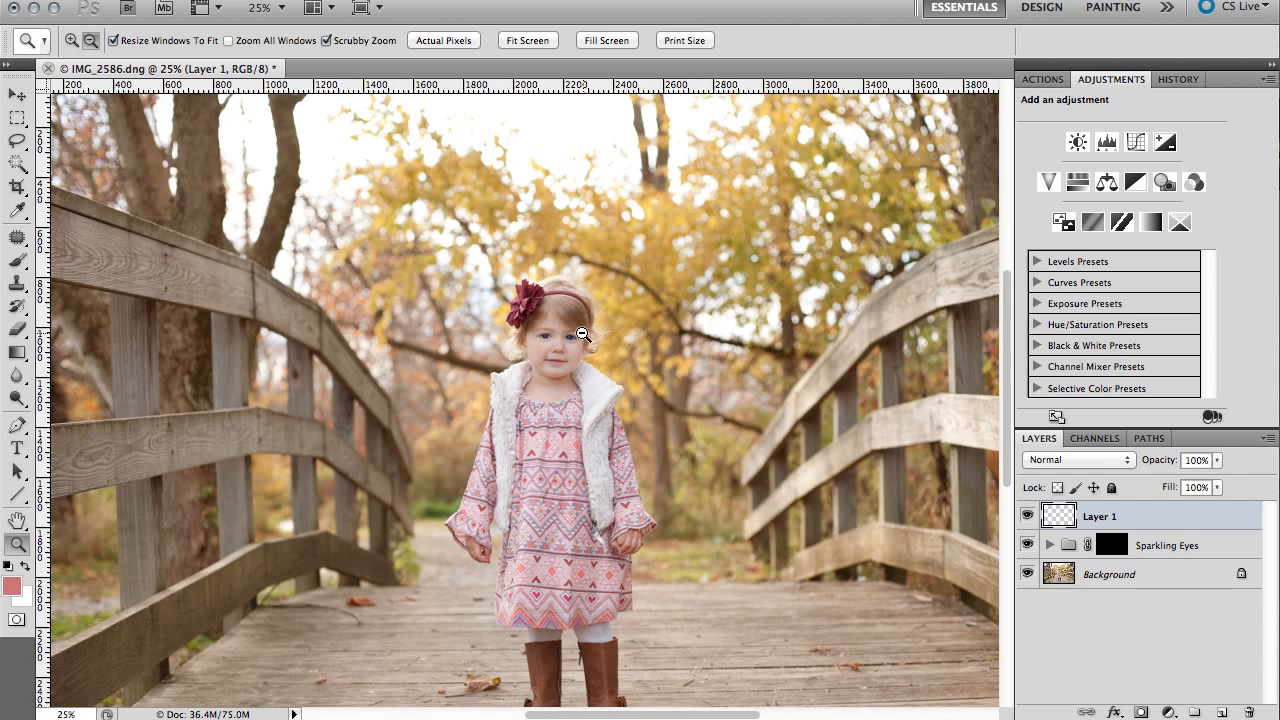
left_click(583, 334, "alt")
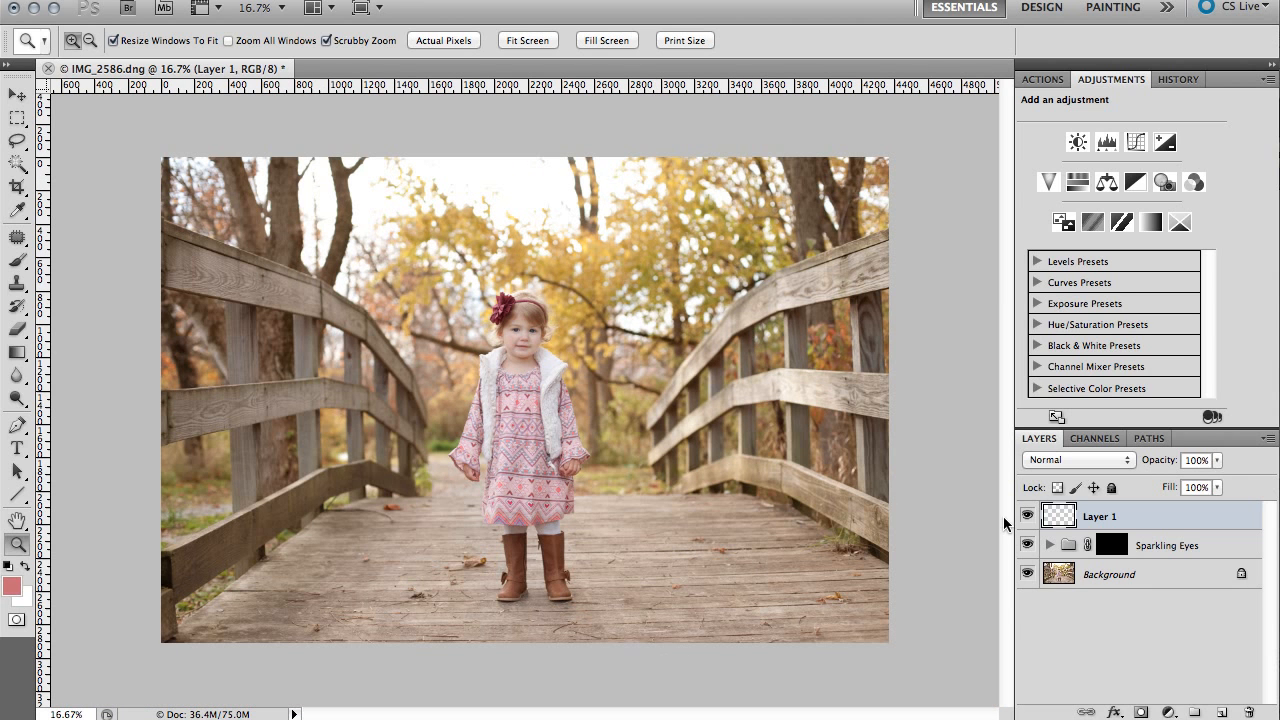
Merge all layers into the Background, then find the Polished Picture Silky Punch action in ActionFire with "silky p" and run it
key("super+shift+e")
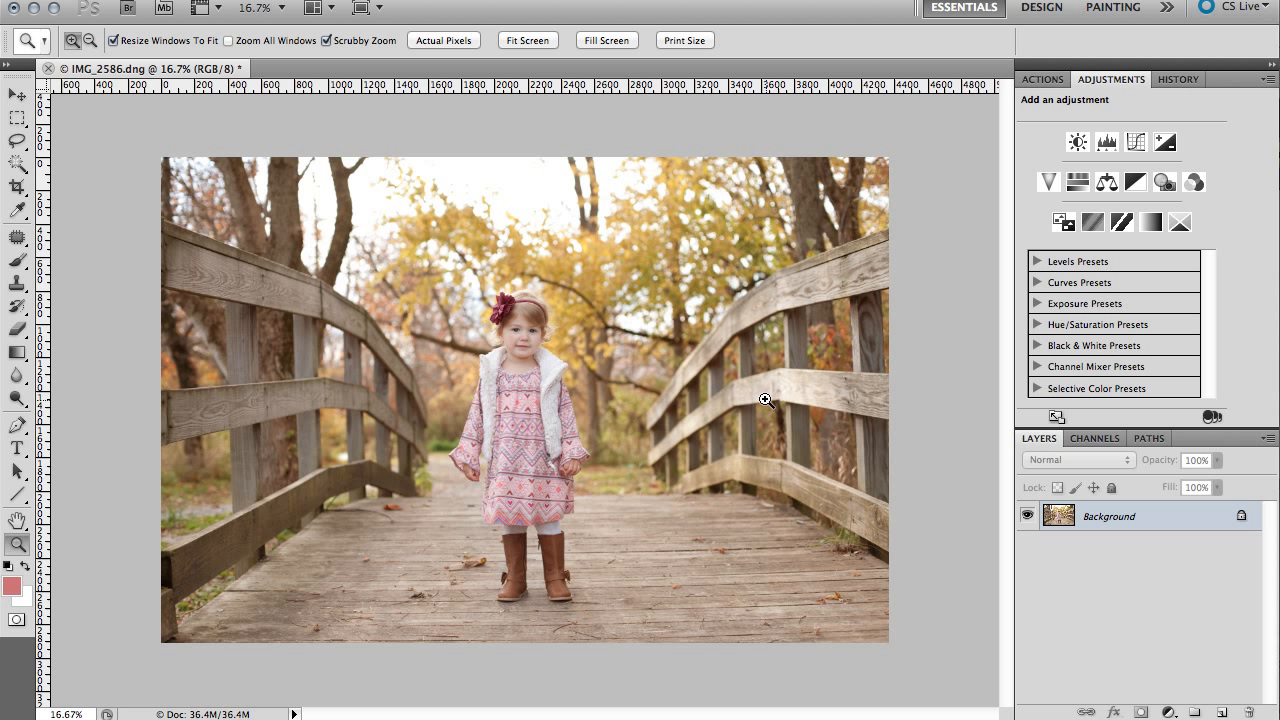
key("F1")
type("silky p")
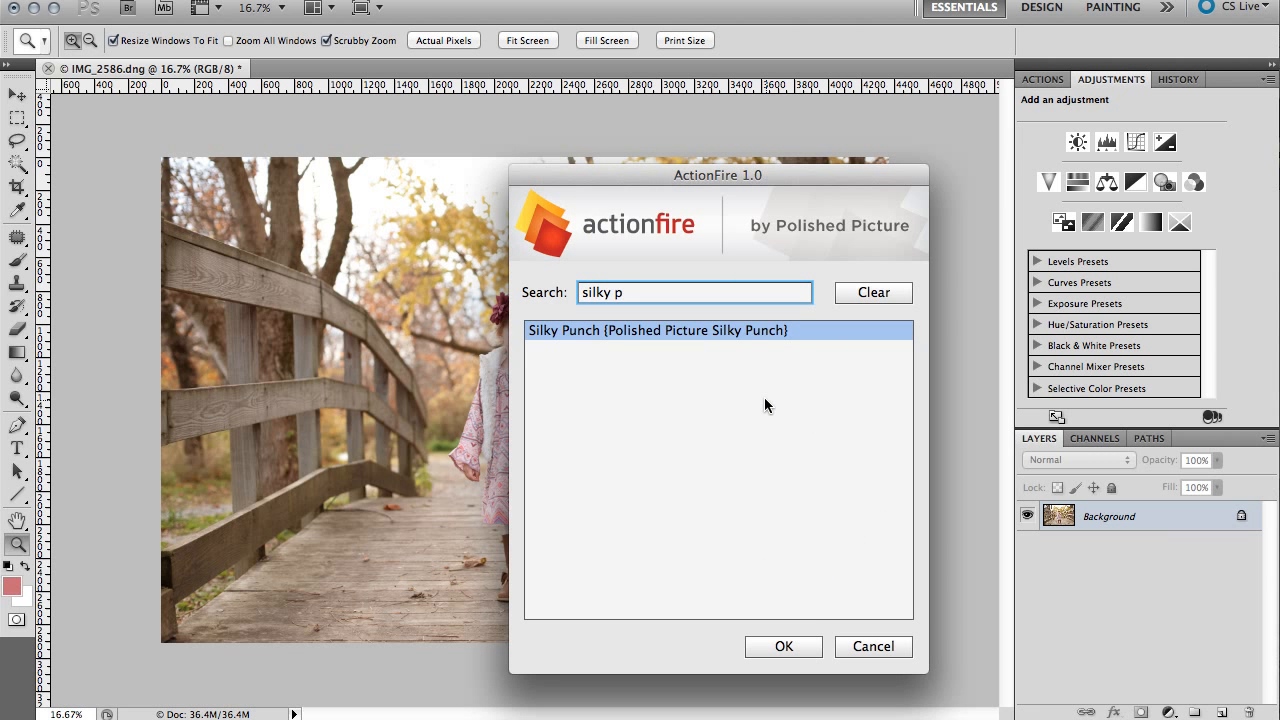
key("Return")
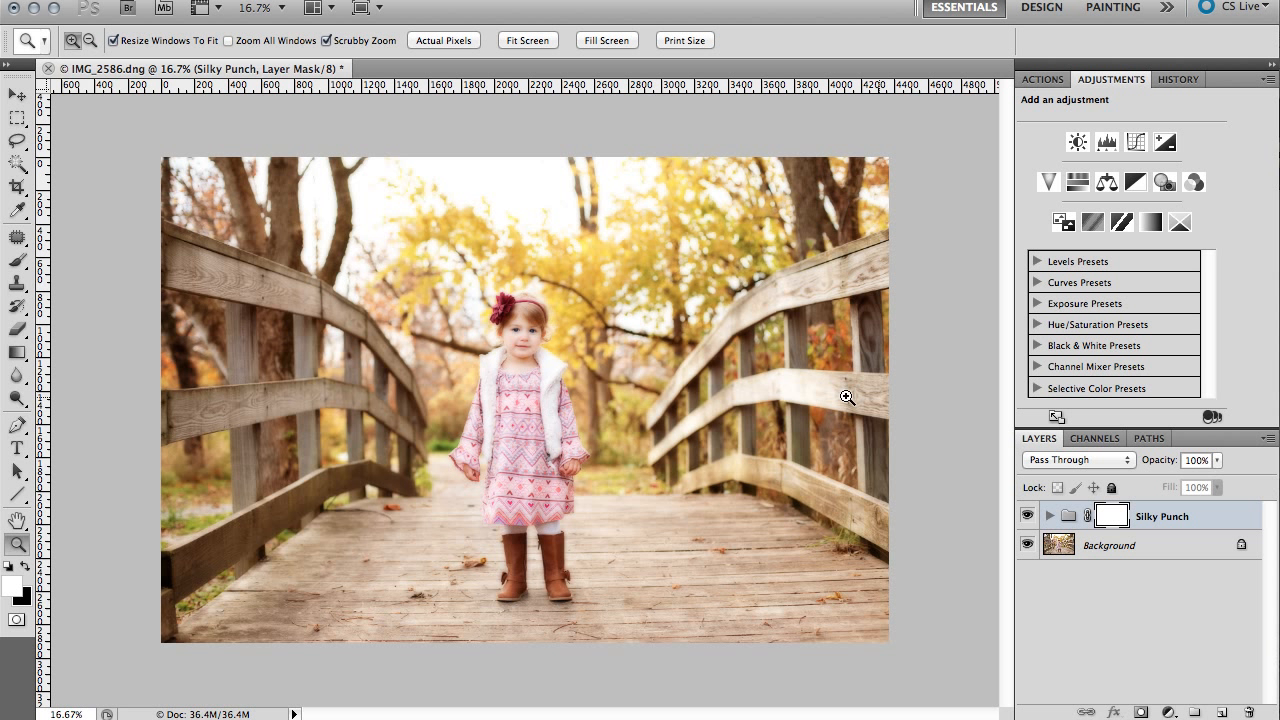
Lower the Silky Punch group's opacity to 50% and select its layer mask
left_click(1218, 460)
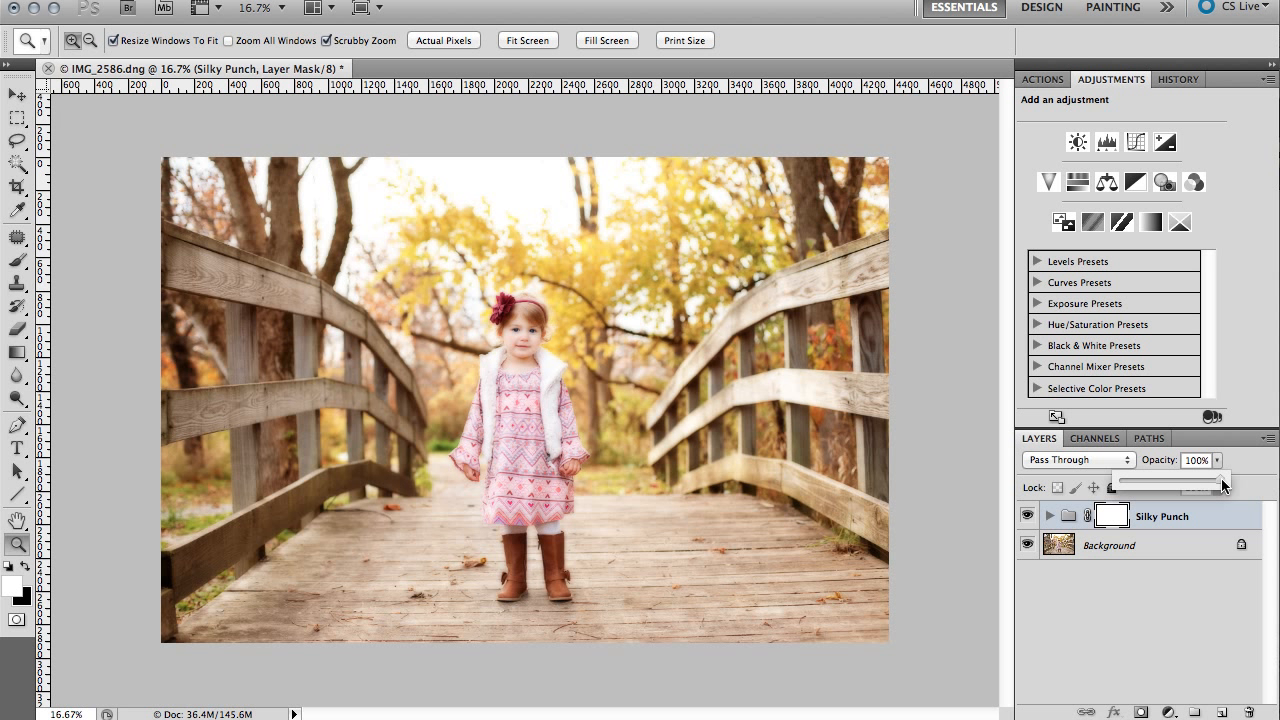
left_click_drag(1166, 476, 1162, 476)
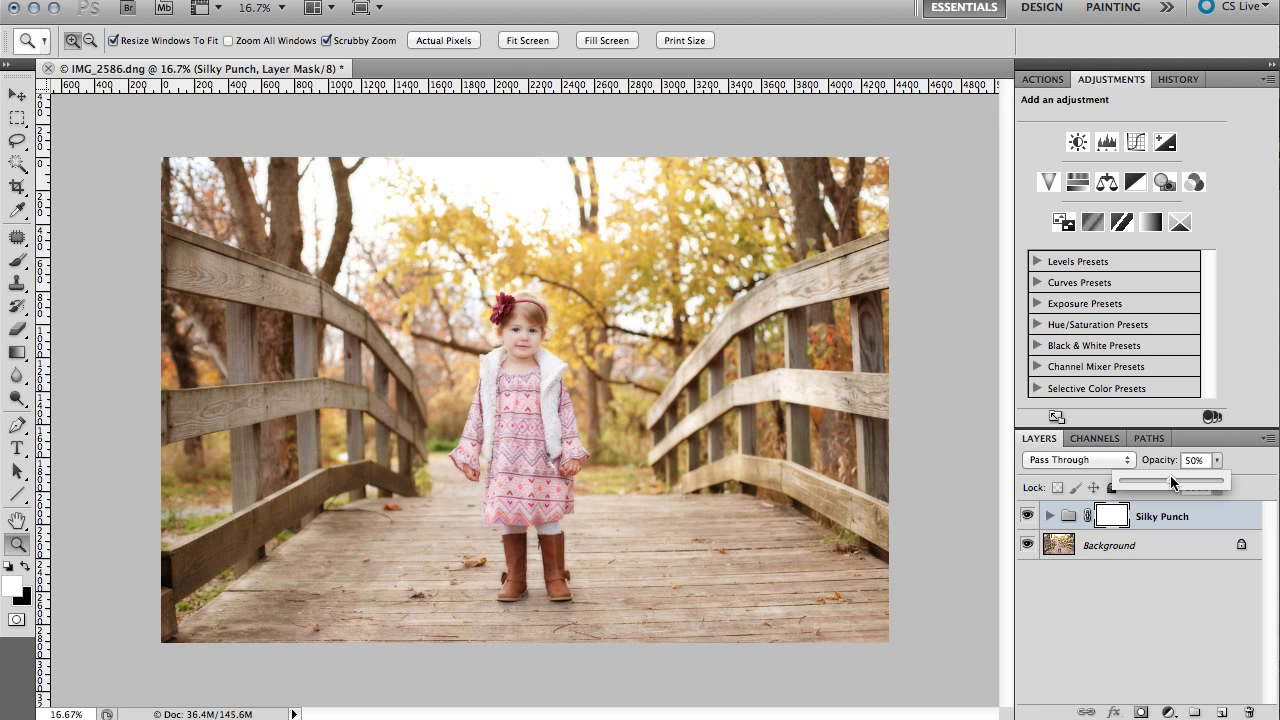
left_click(1109, 522)
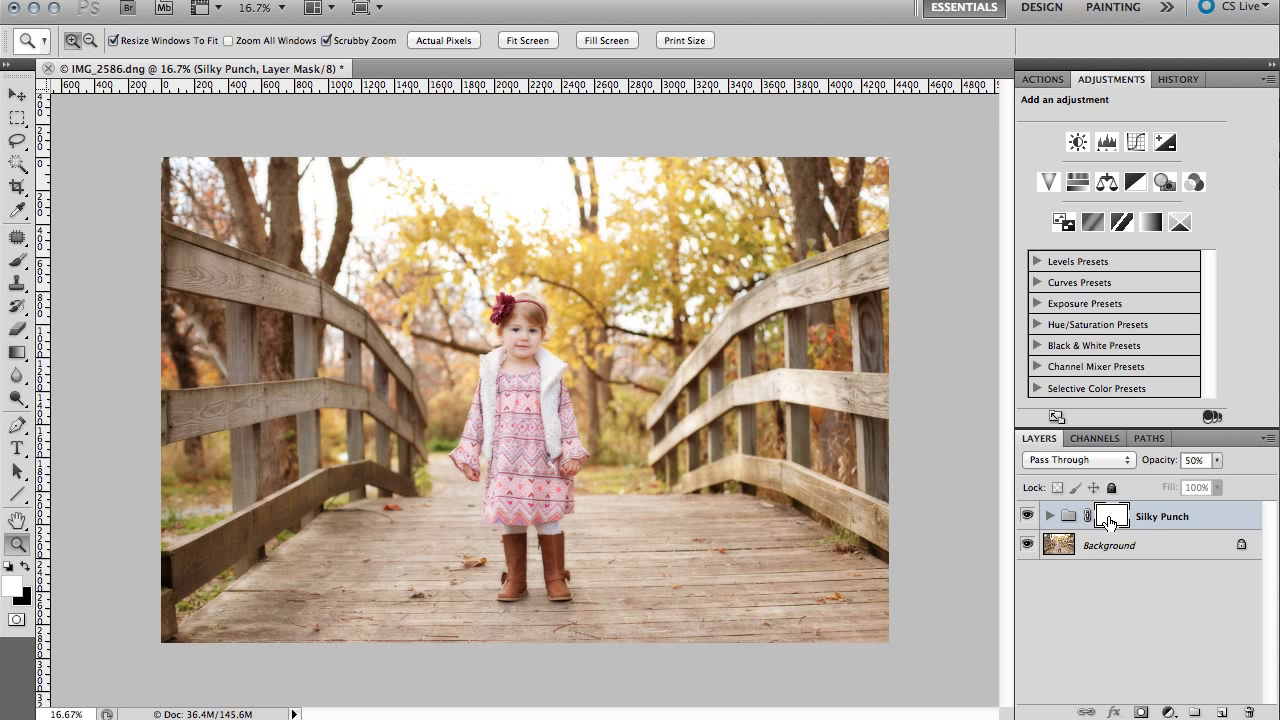
Paint over the girl on the Silky Punch mask with an 800 px black brush at 80% opacity
key("b")
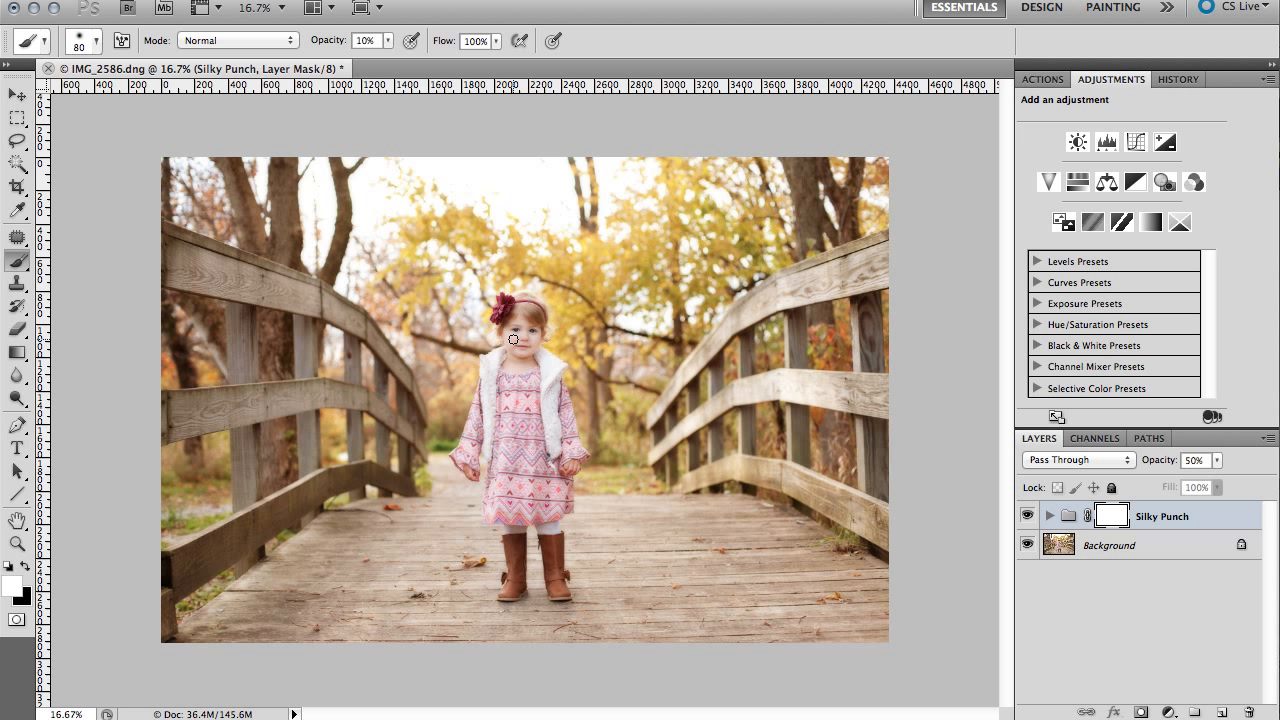
key("bracketright")
key("bracketright")
key("bracketright")
key("bracketright")
key("bracketright")
key("bracketright")
key("bracketright")
key("bracketright")
key("bracketright")
key("bracketright")
key("bracketright")
key("bracketright")
key("bracketright")
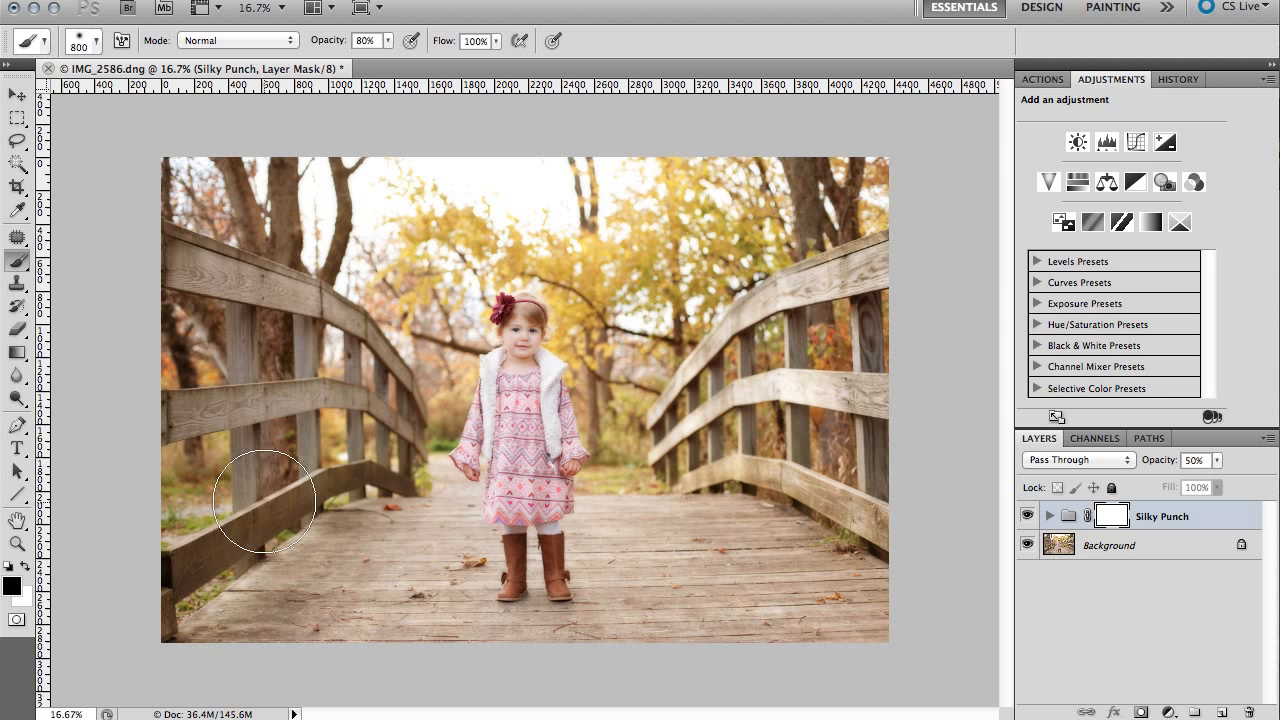
key("x")
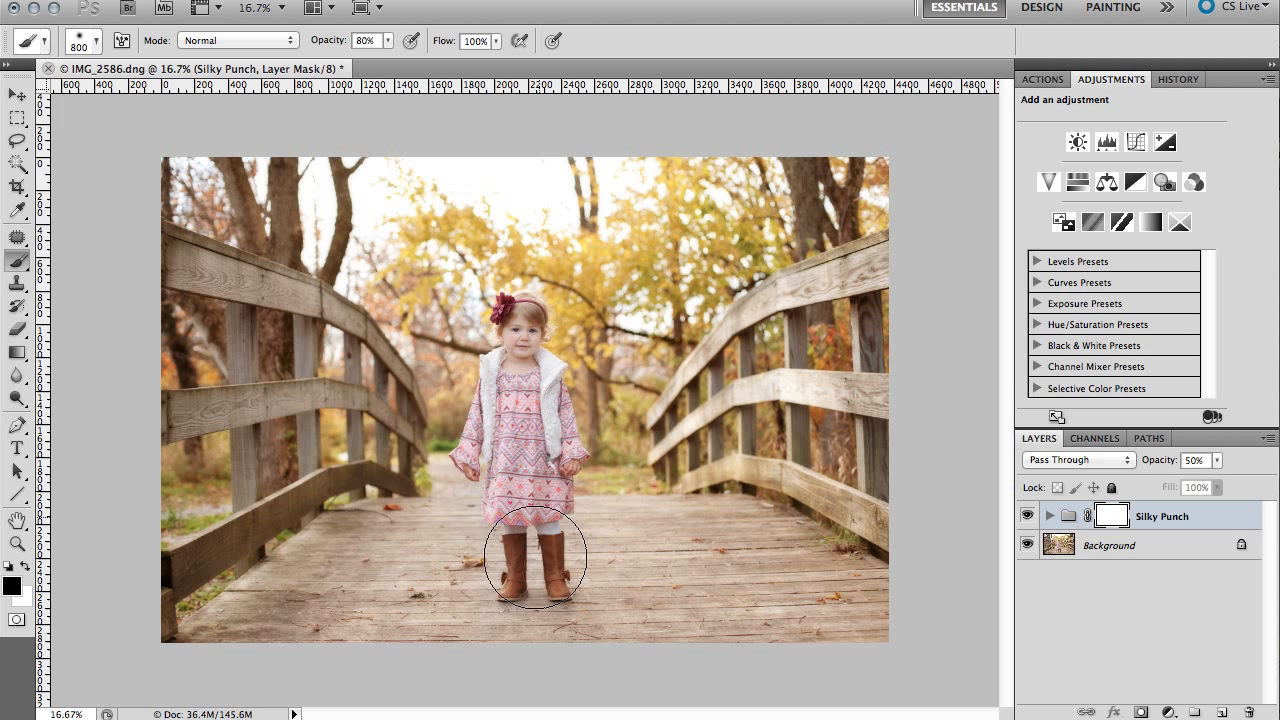
mouse_move(524, 545)
left_mouse_down()
mouse_move(514, 340)
mouse_move(522, 483)
left_mouse_up()
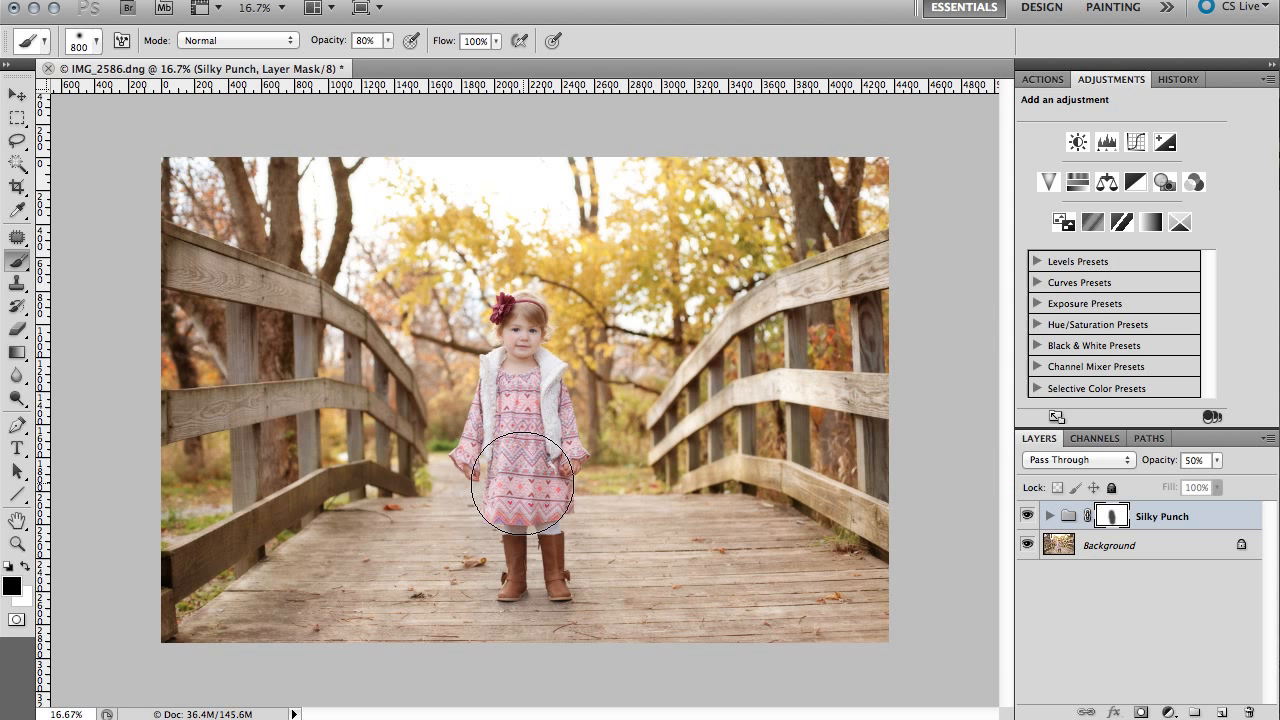
Inspect the painted area with the mask overlay and compare the photo with and without the Silky Punch group
key("backslash")
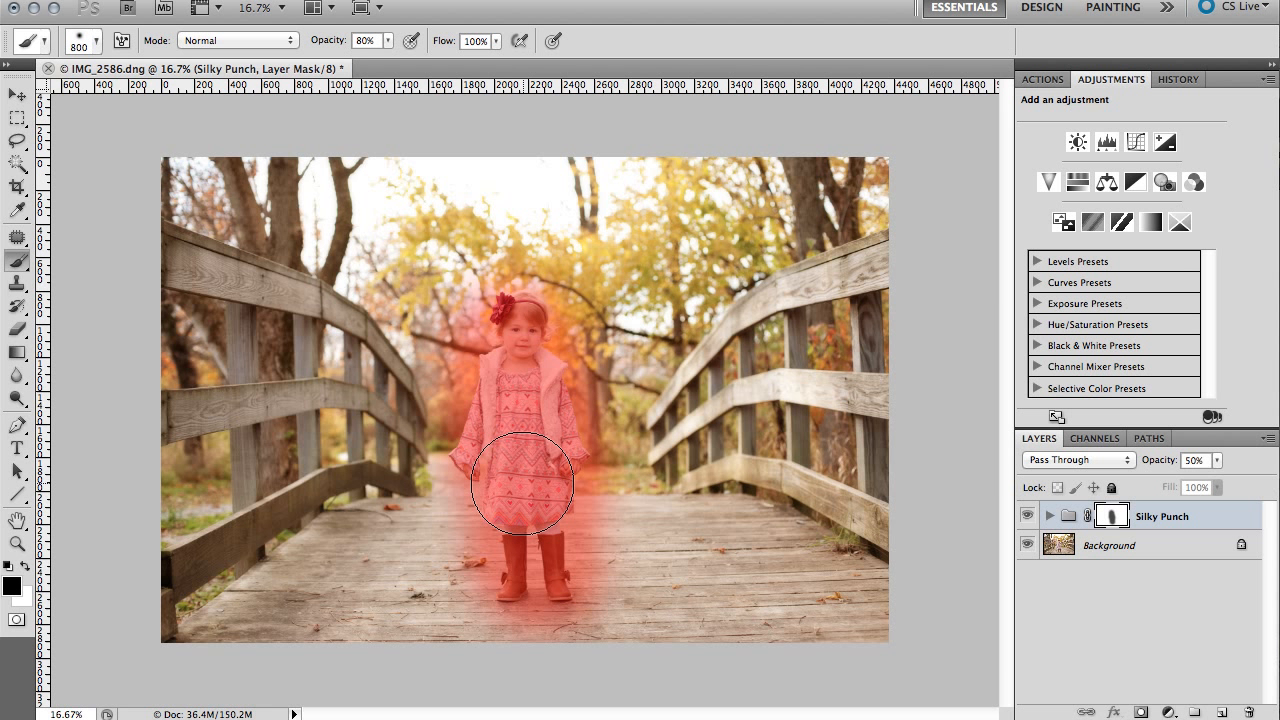
key("backslash")
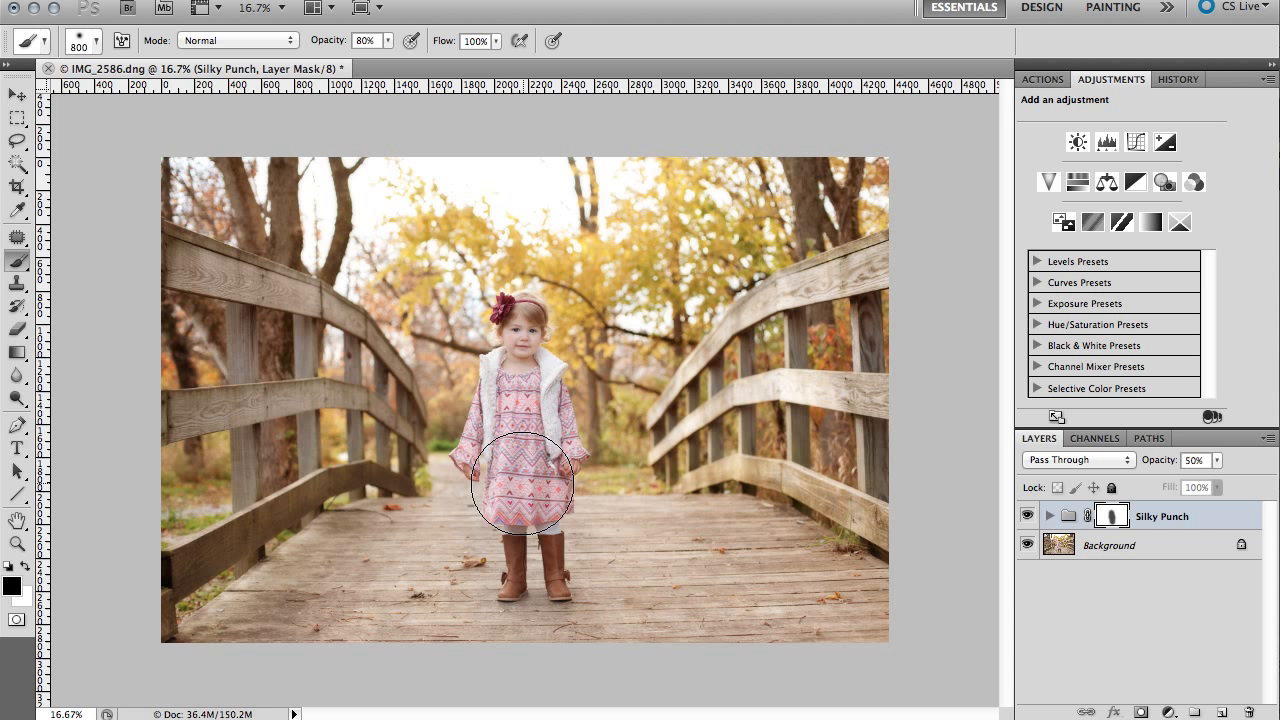
left_click(1027, 515)
left_click(1027, 515)
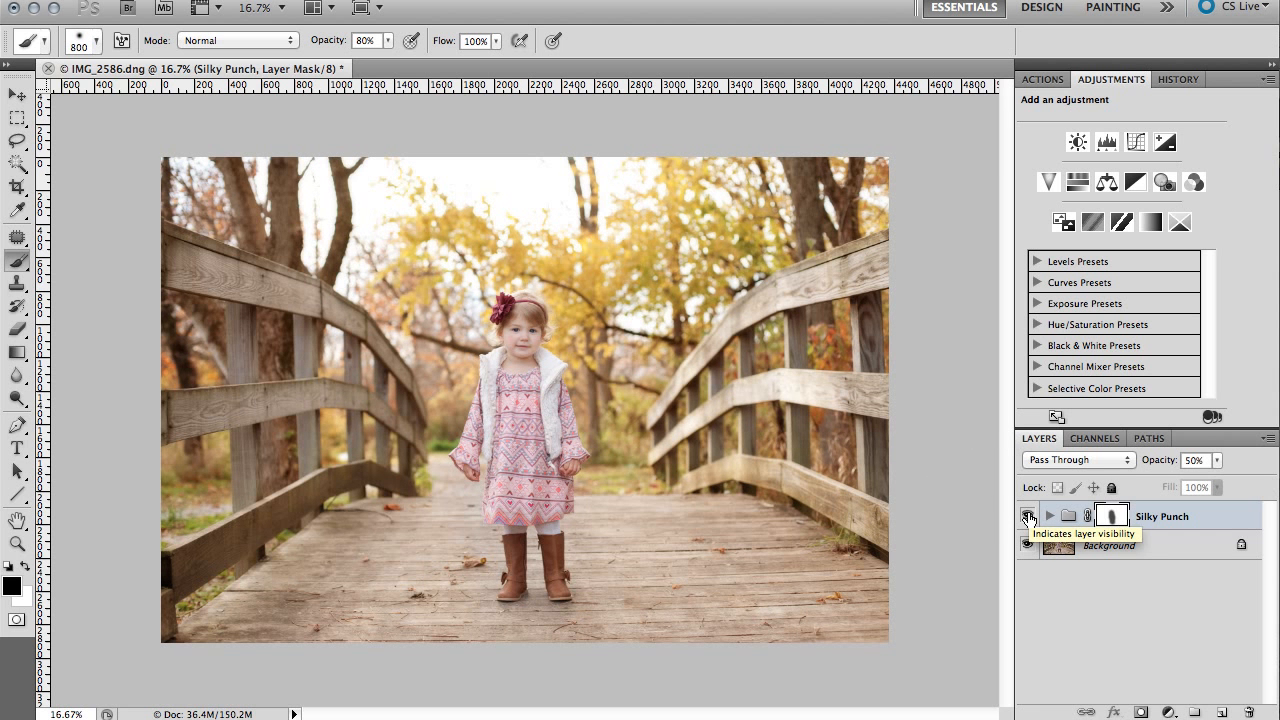
left_click(1027, 515)
left_click(1027, 515)
left_click(1027, 516)
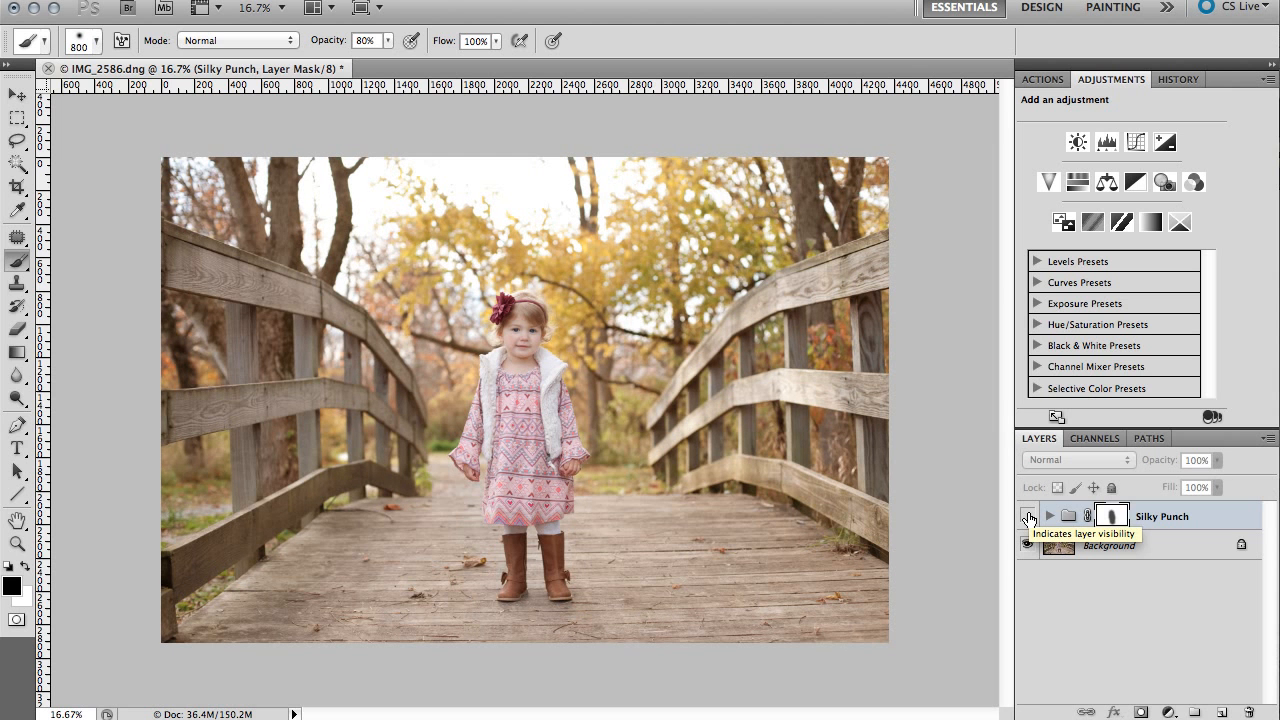
left_click(1027, 516)
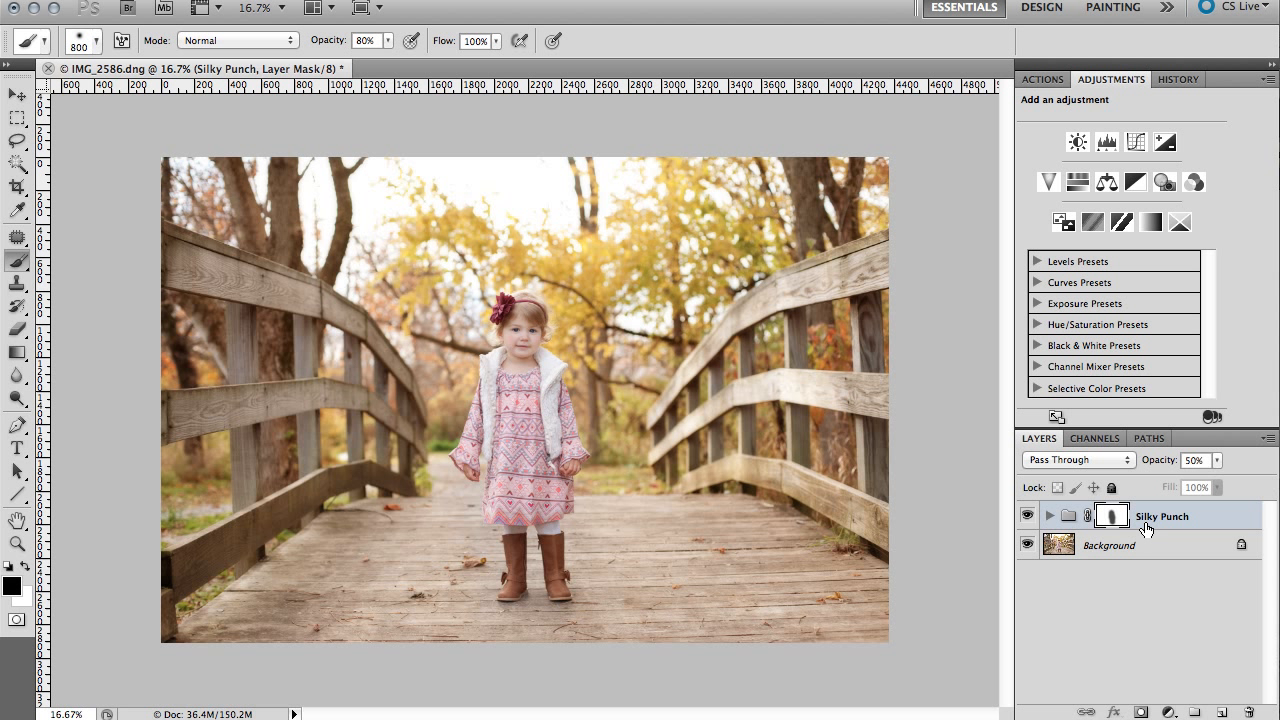
Find the Multiply Vignette action in ActionFire with the search "mult", run it, and dismiss its message
key("F1")
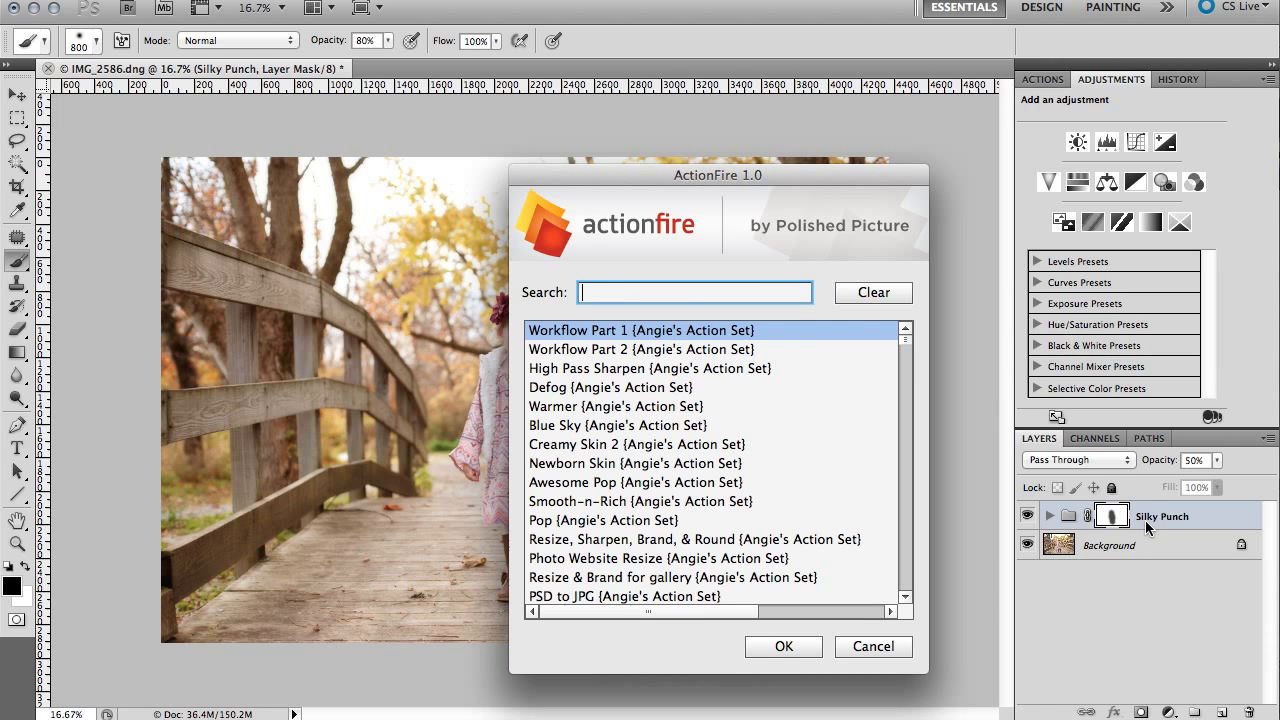
type("mult")
key("Return")
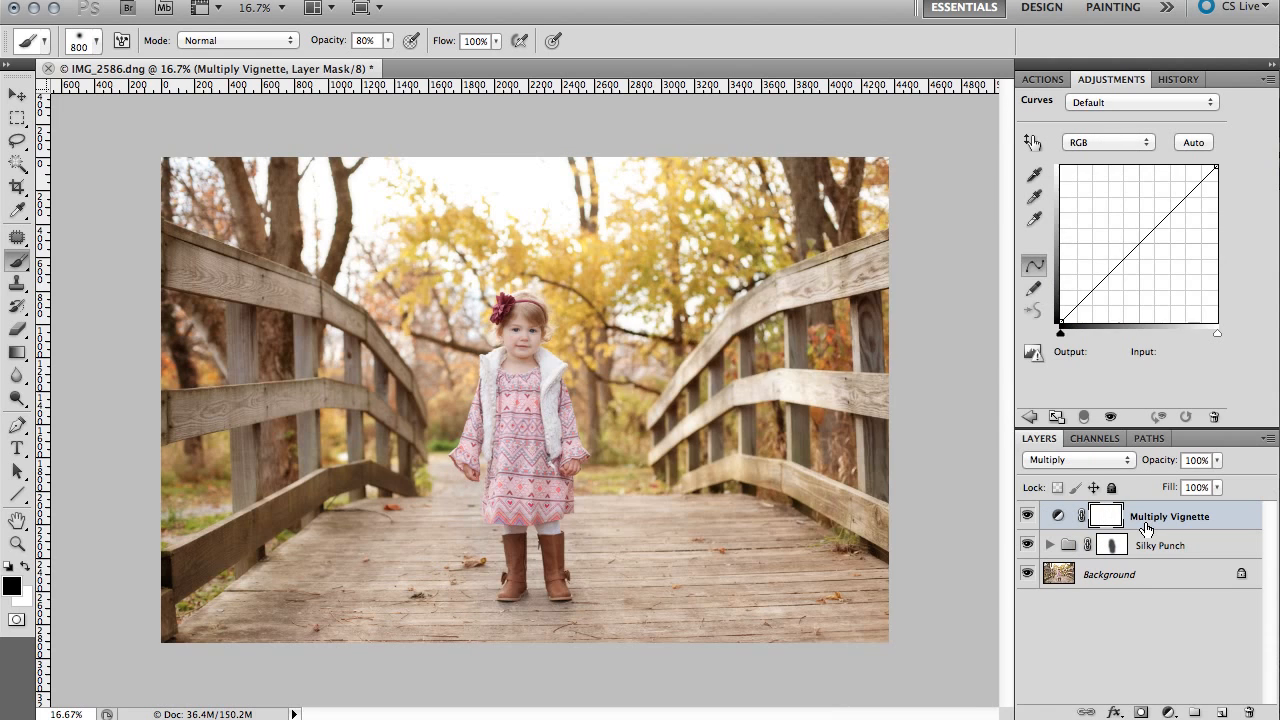
left_click(870, 299)
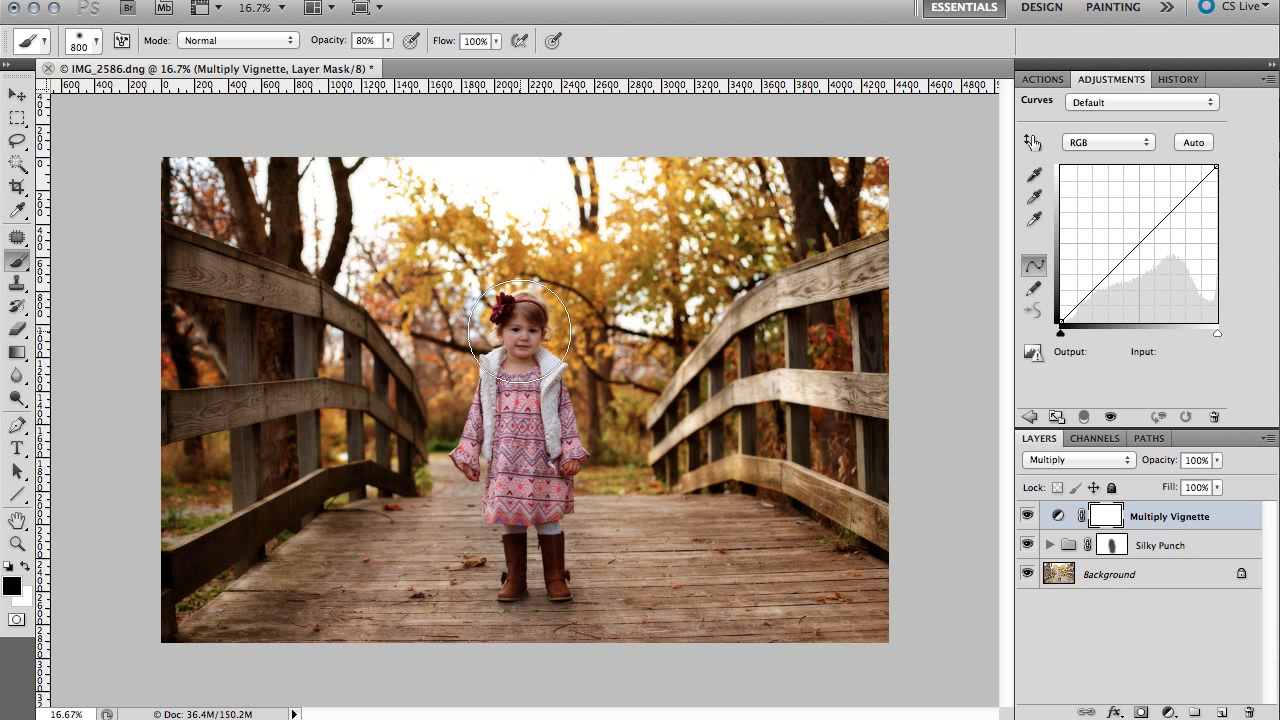
Paint over the girl on the Multiply Vignette mask with a 700 px black brush at 100% opacity, and lower the layer's opacity to 35%
key("0")
key("bracketleft")
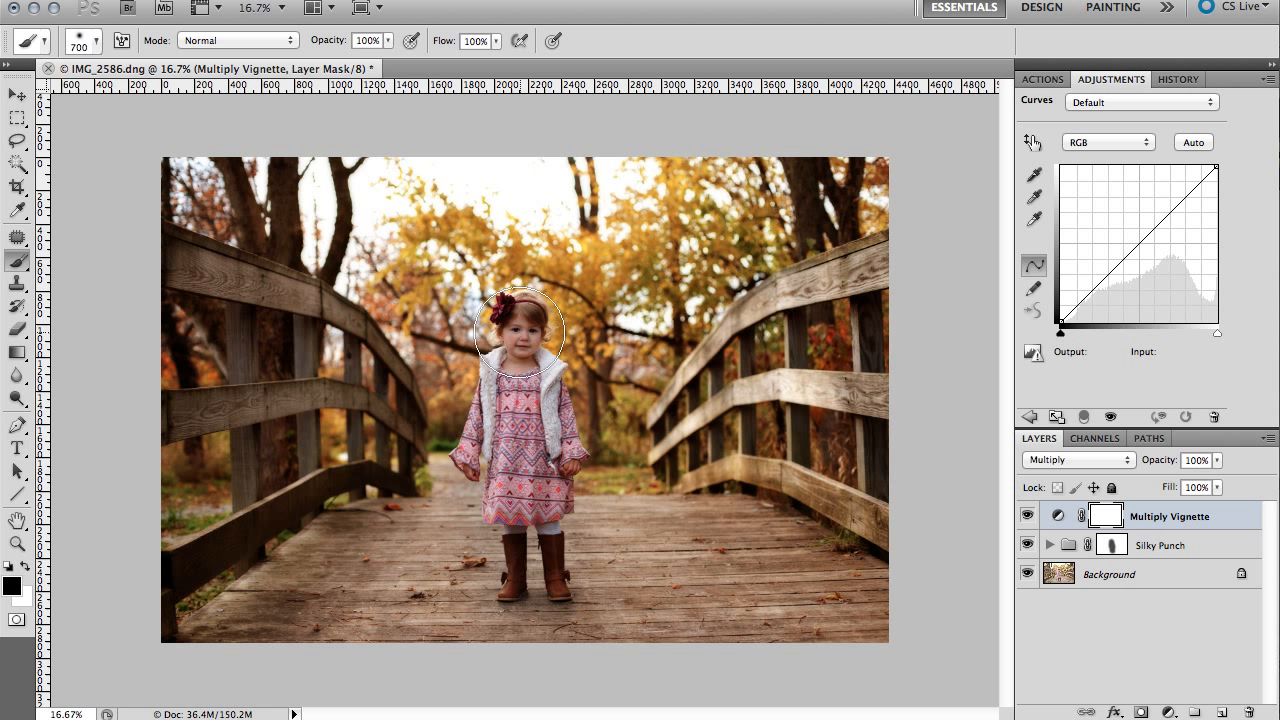
mouse_move(520, 331)
left_mouse_down()
mouse_move(479, 445)
mouse_move(562, 457)
mouse_move(517, 545)
mouse_move(523, 573)
mouse_move(560, 555)
left_mouse_up()
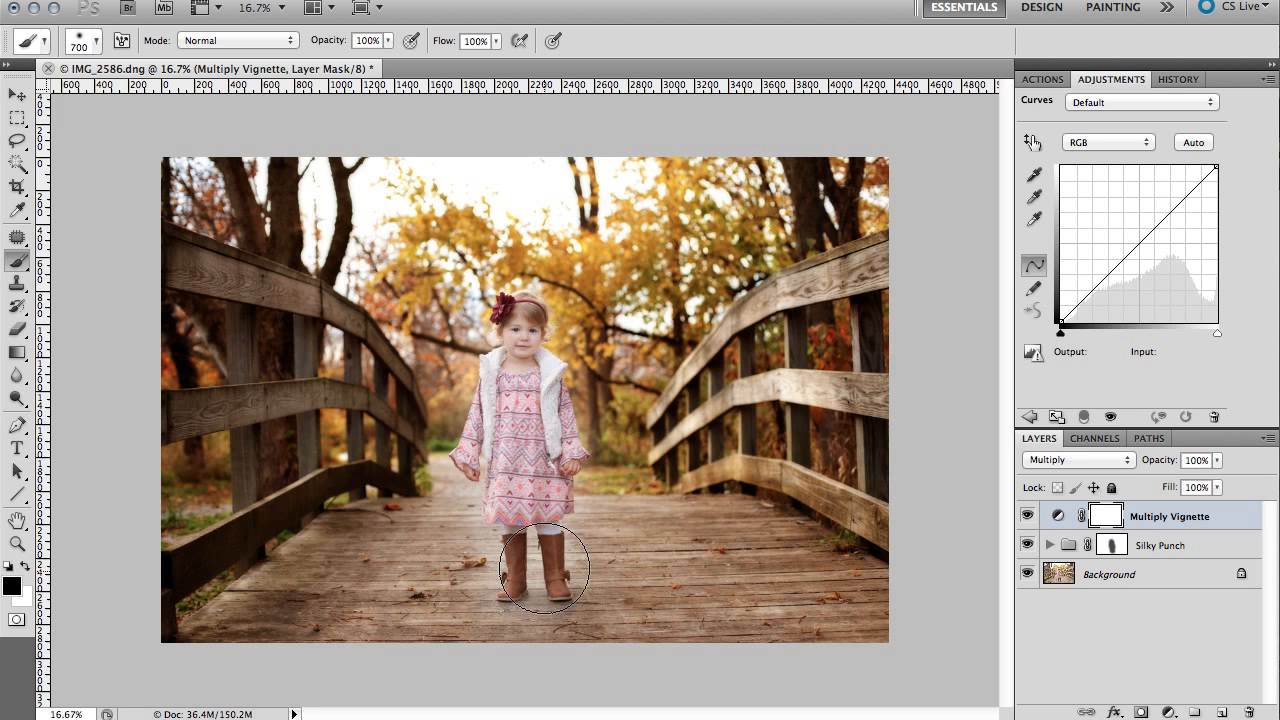
left_click(1217, 460)
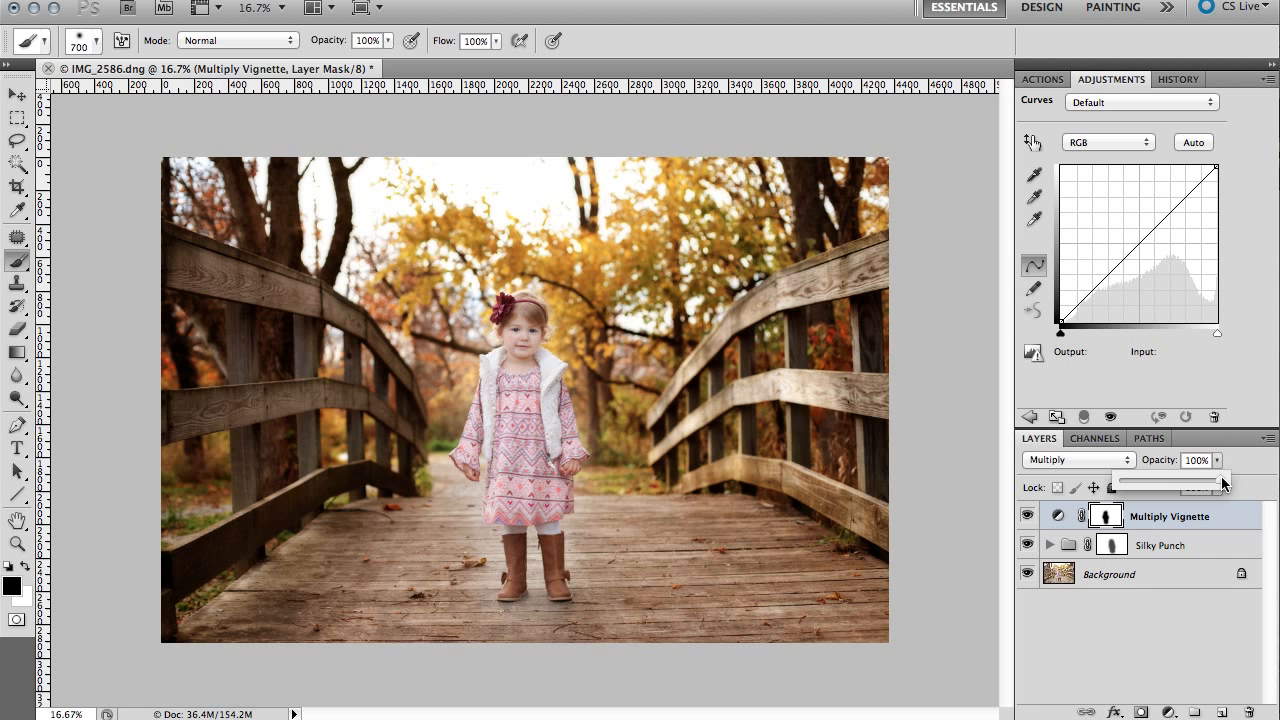
left_click_drag(1212, 478, 1158, 472)
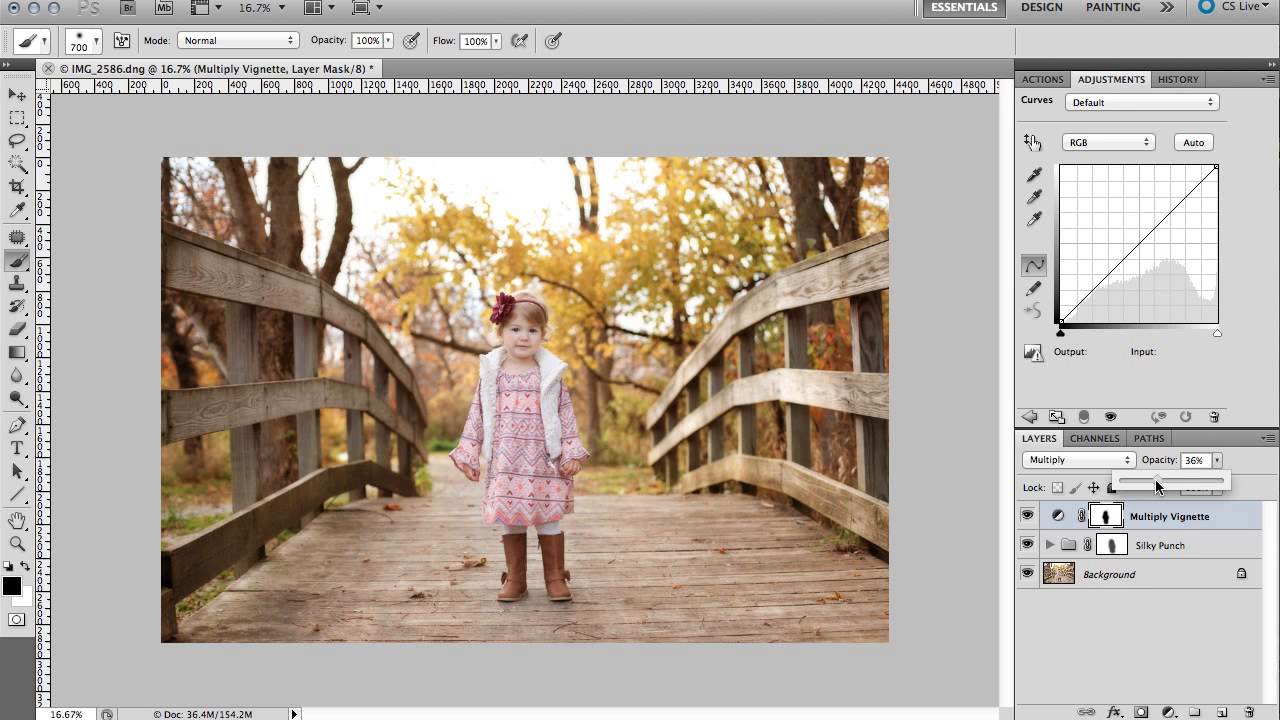
Compare the photo with and without the Multiply Vignette layer, and merge the visible layers
left_click(1027, 516)
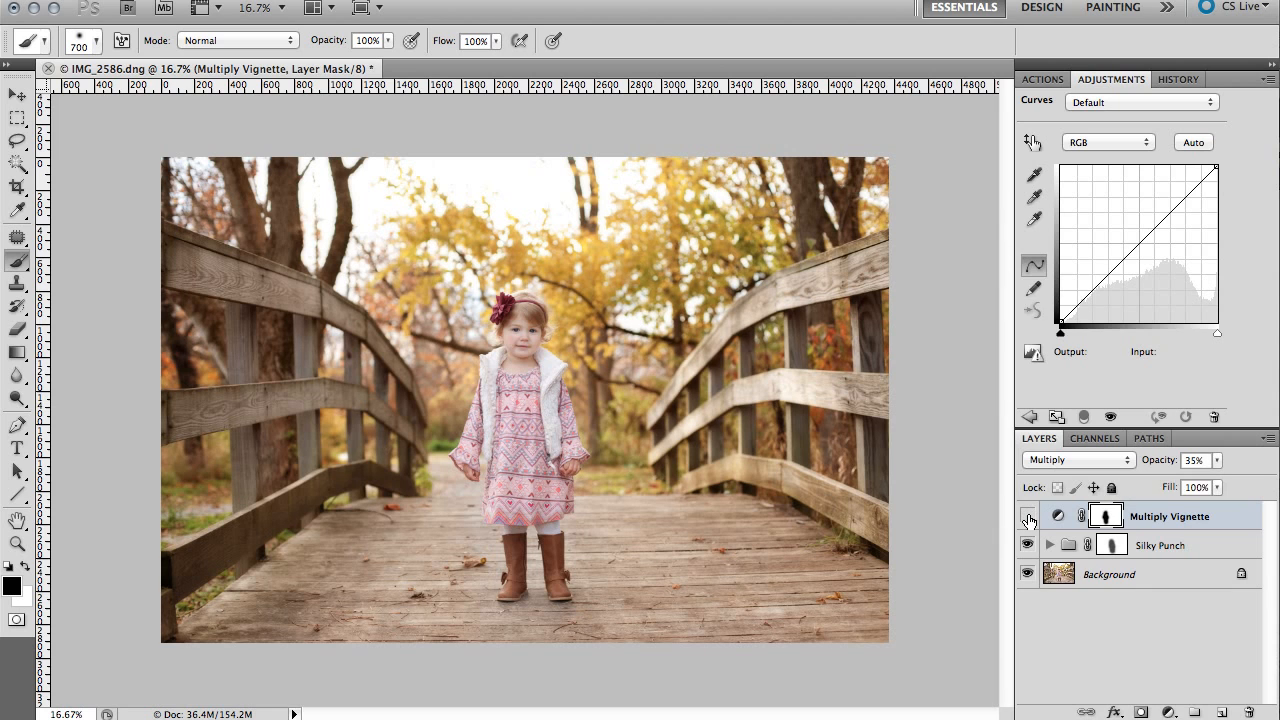
left_click(1027, 516)
left_click(1027, 516)
left_click(1027, 516)
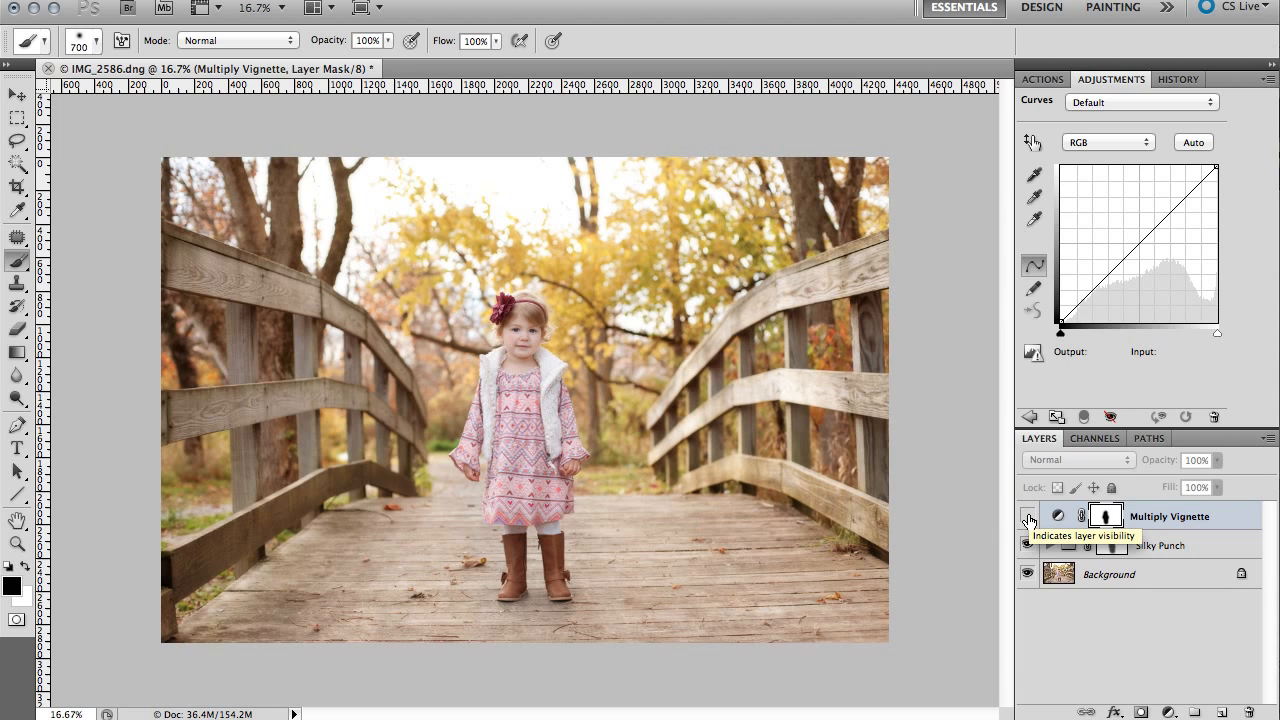
left_click(1027, 516)
left_click(1027, 516)
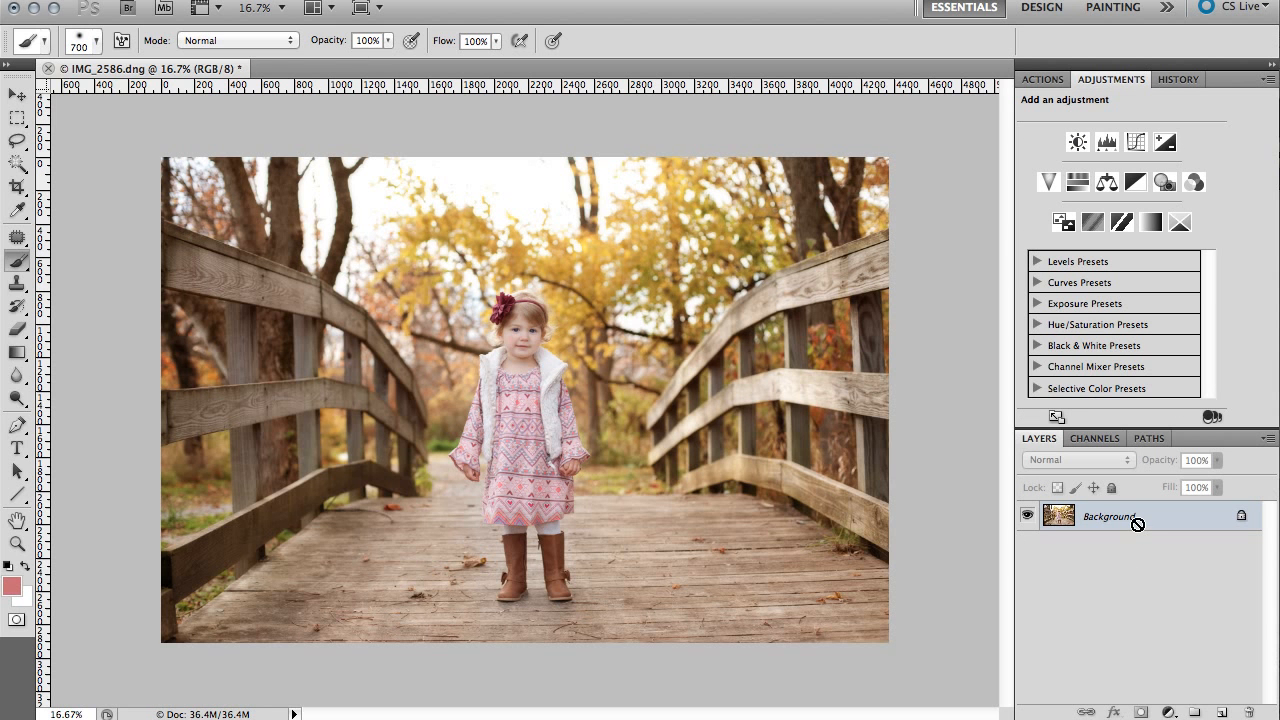
Find the high pass sharpening action in ActionFire with the search "high pas" and run it
key("F1")
type("high s")
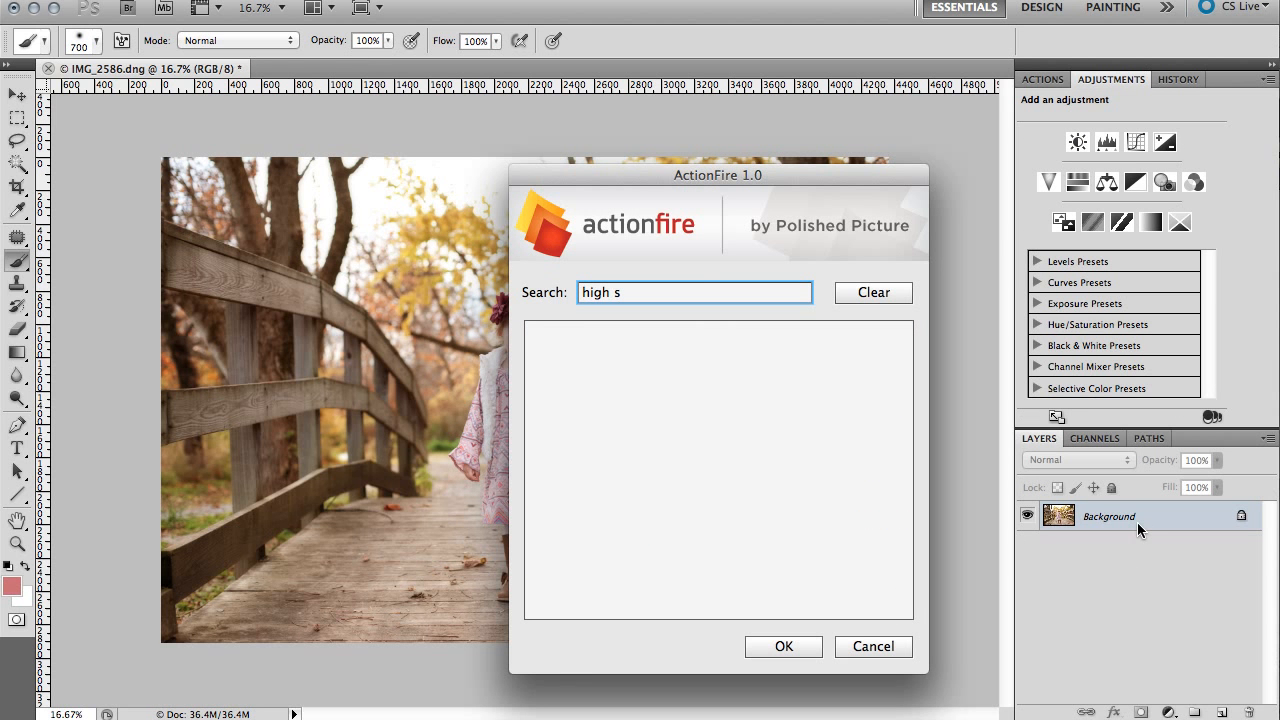
key("BackSpace")
type("pas")
key("Return")
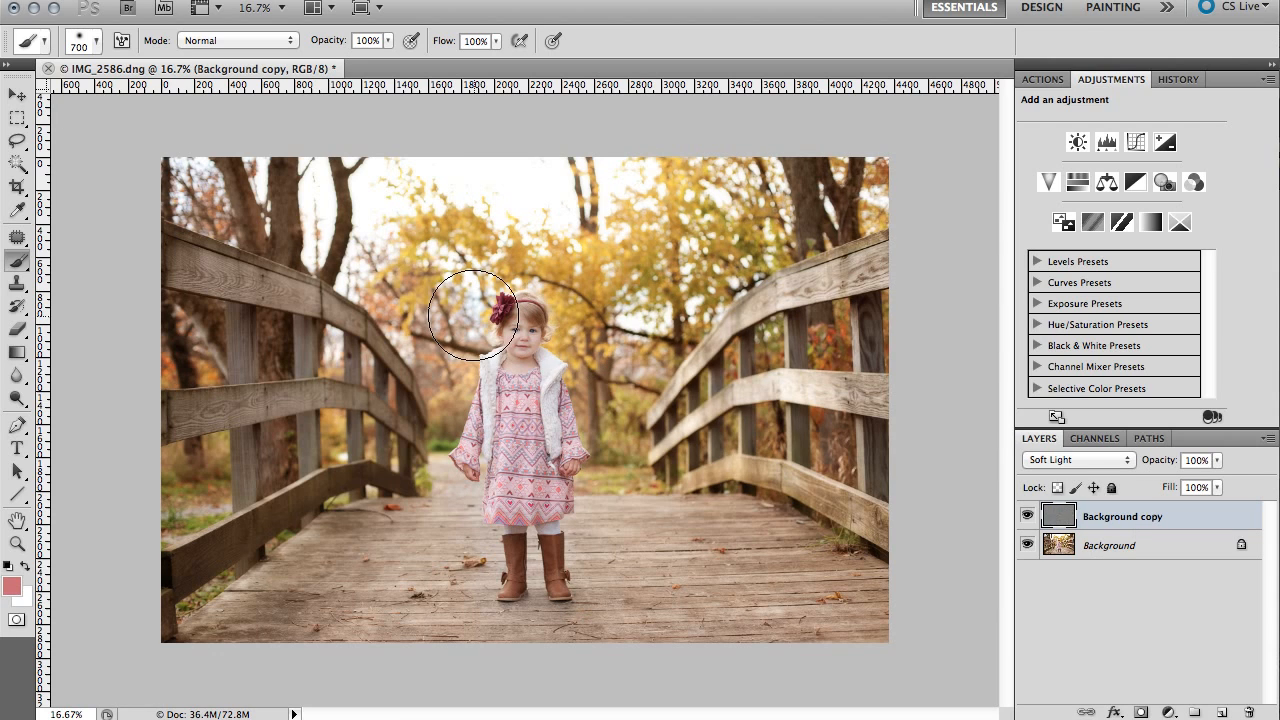
Add a black layer mask to the Soft Light Background copy layer to hide the high pass effect
key("z")
left_click(518, 340)
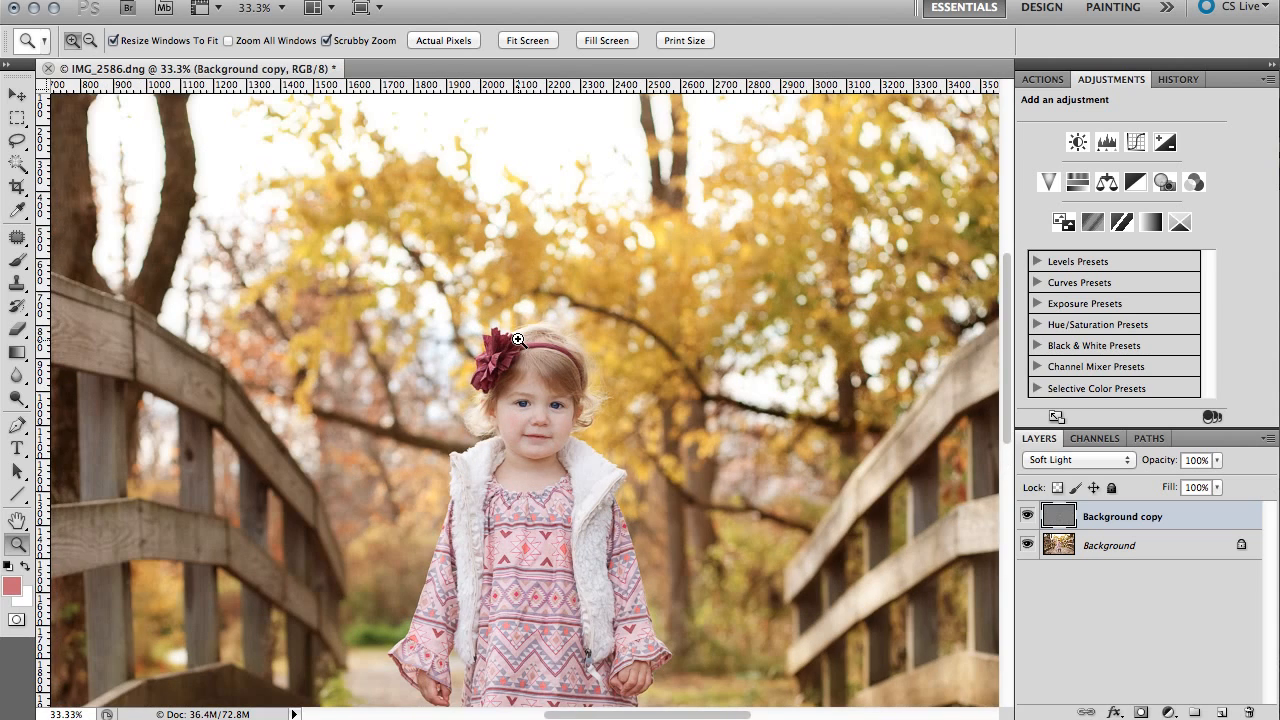
left_click(567, 457)
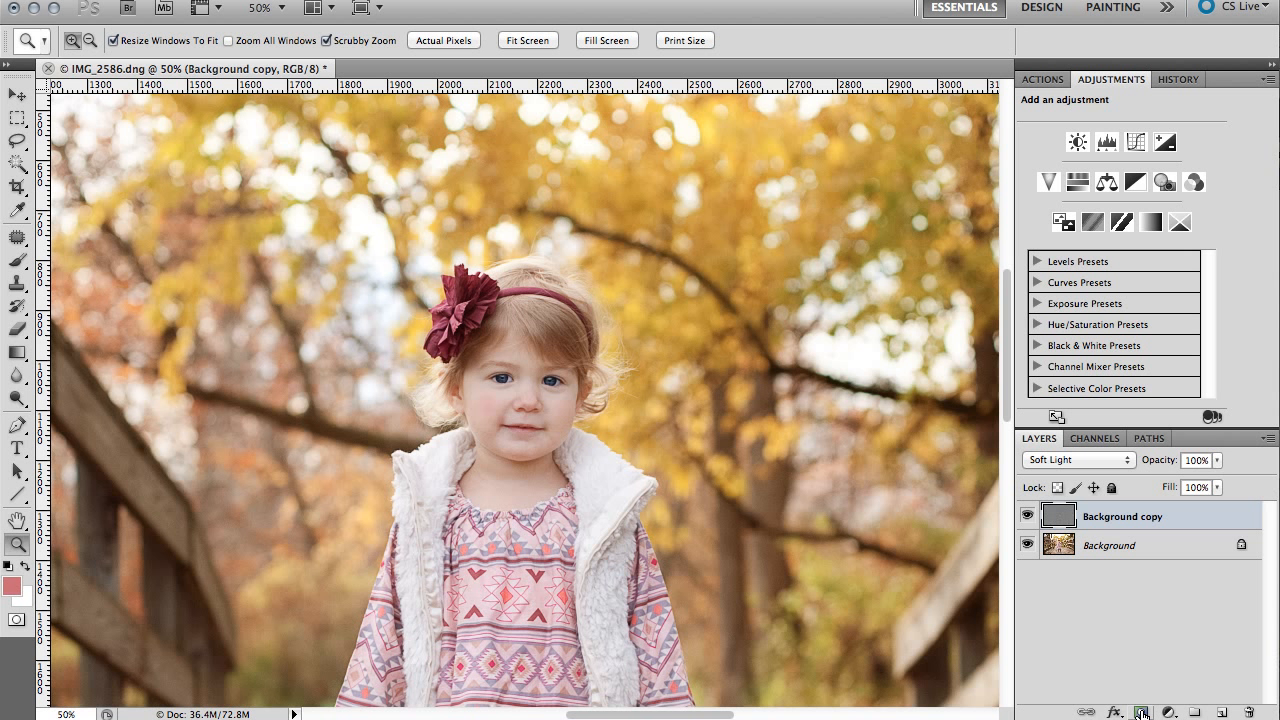
key("alt")
left_click(1141, 712, "alt")
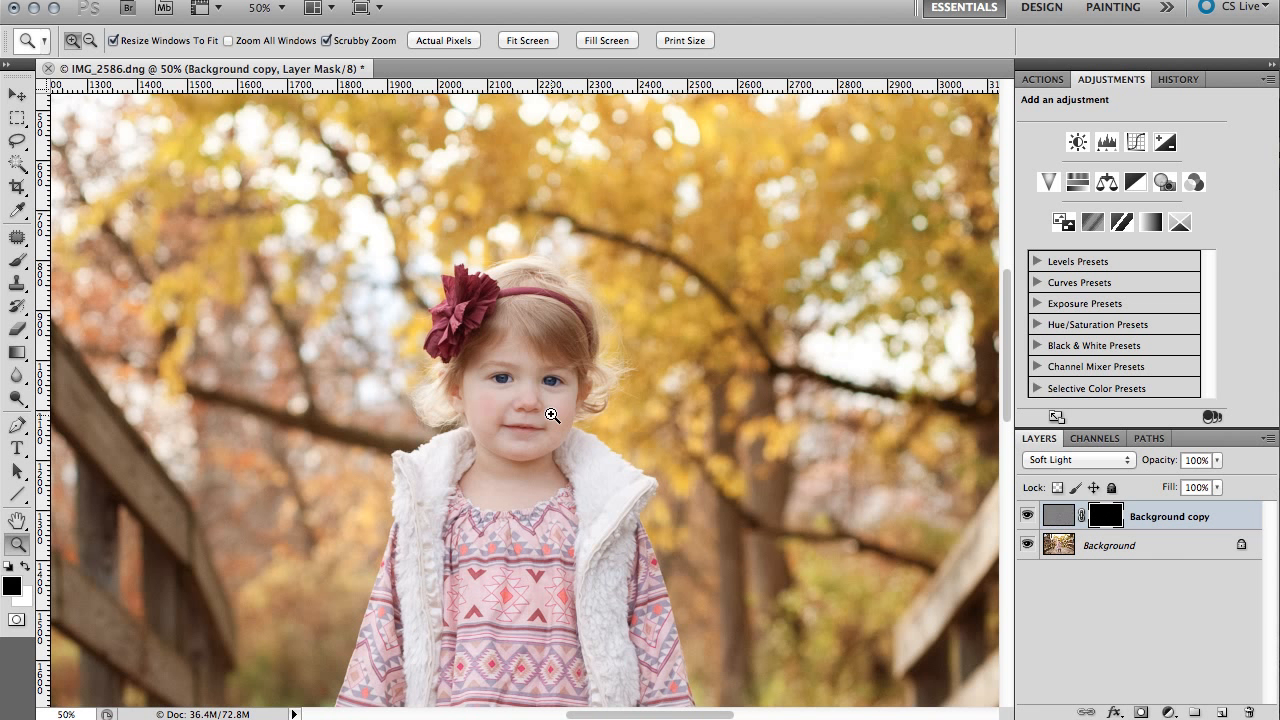
Paint over the girl from head to boots on the high pass layer's mask with an 800 px white brush at 100% opacity
key("b")
key("x")
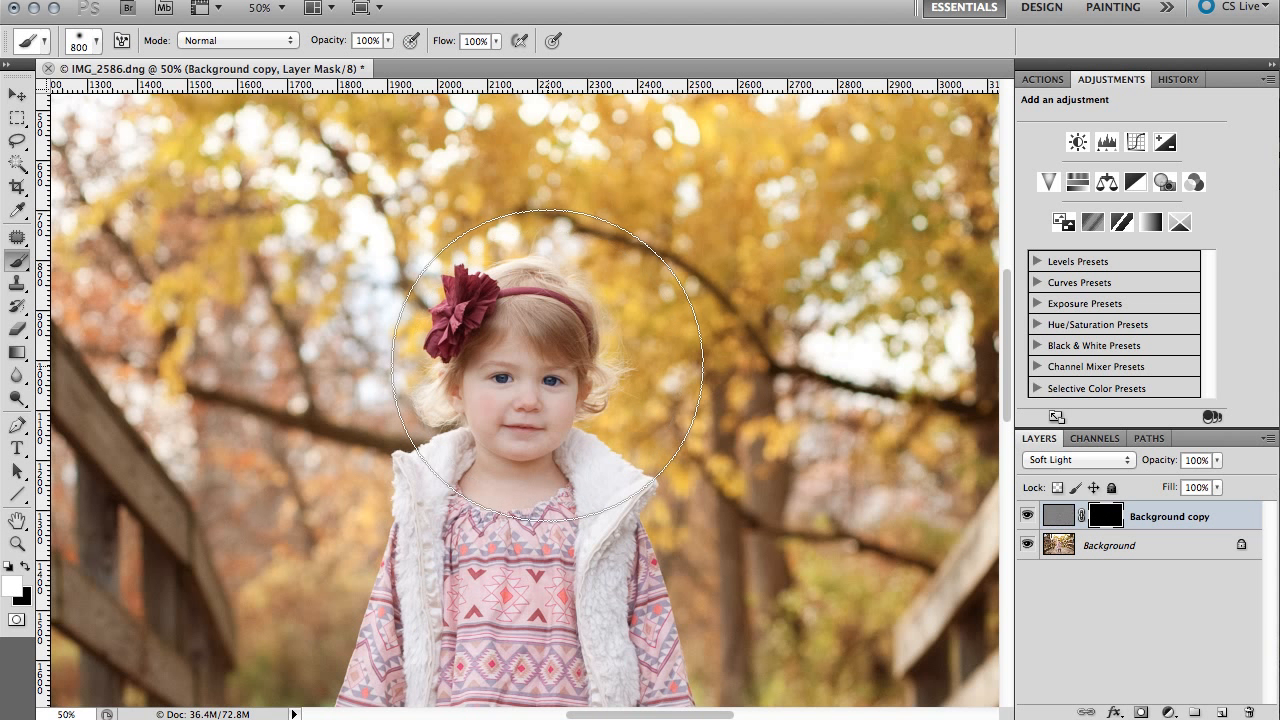
mouse_move(547, 365)
left_mouse_down()
mouse_move(521, 390)
mouse_move(496, 384)
mouse_move(491, 549)
mouse_move(508, 598)
mouse_move(514, 343)
mouse_move(530, 310)
left_mouse_up()
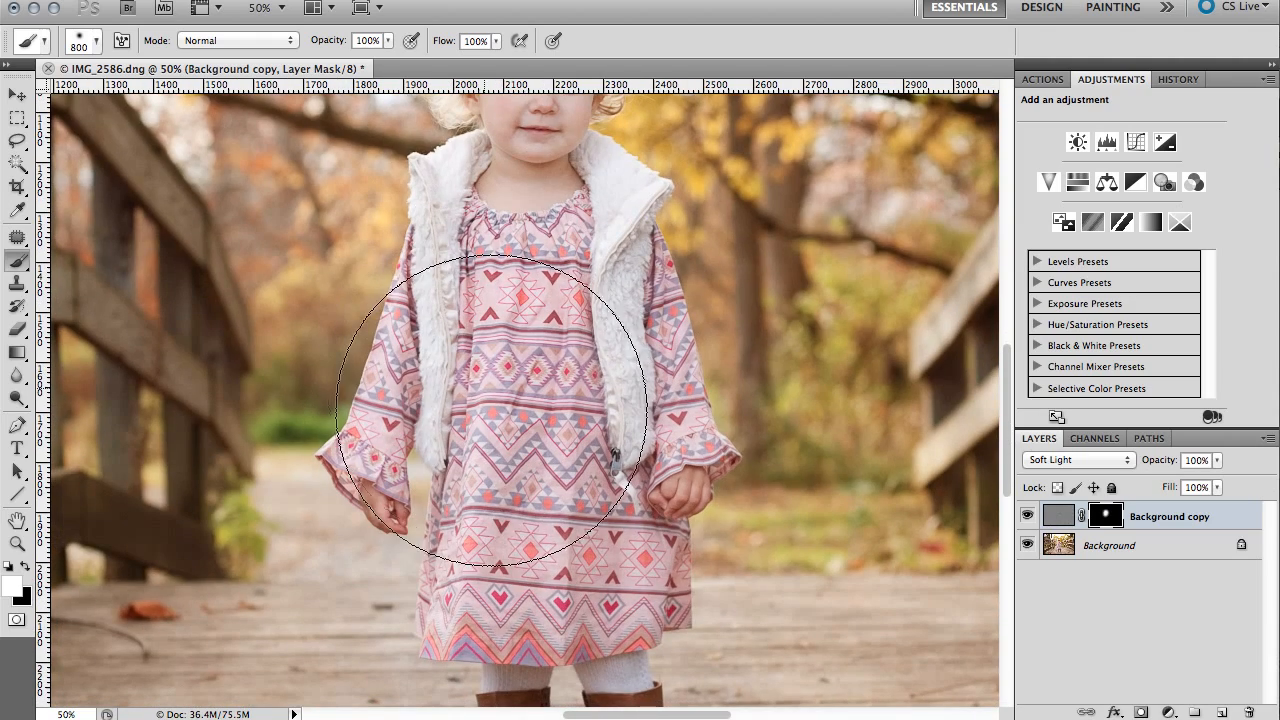
left_click_drag(602, 525, 591, 330)
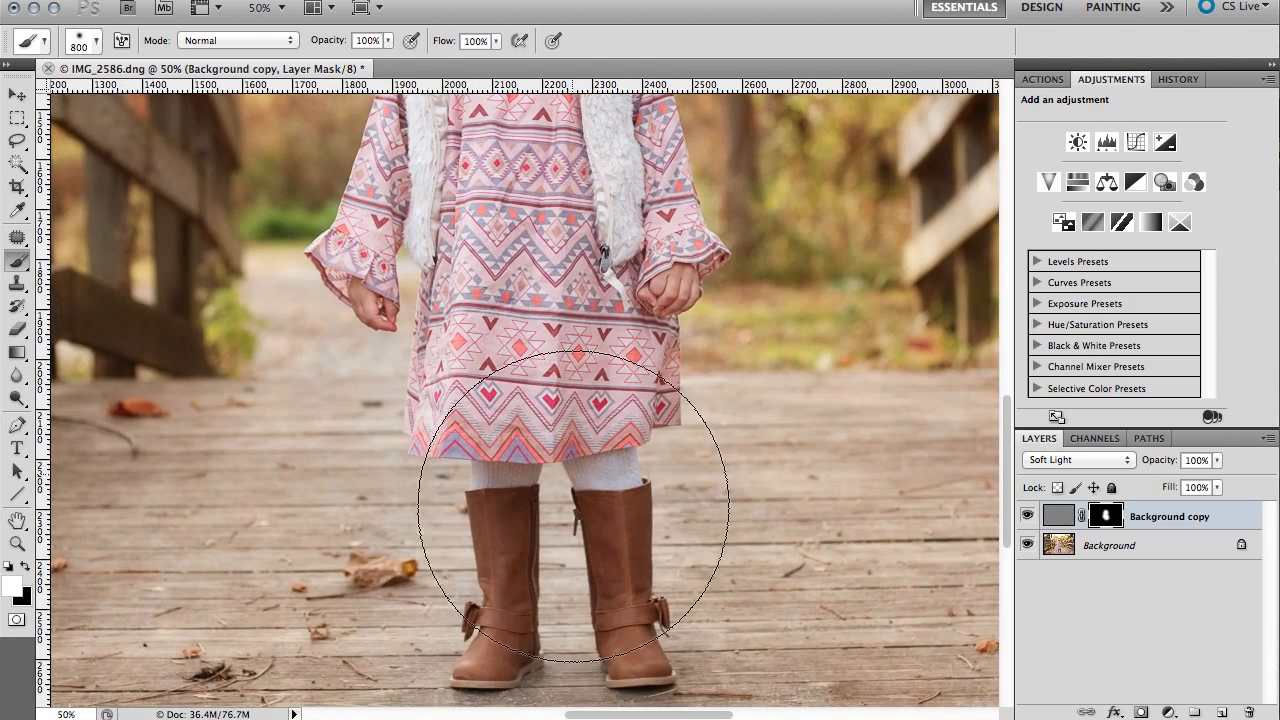
left_click_drag(561, 581, 566, 547)
Merge the visible layers and save the finished edit as a new history snapshot
key("z")
left_click(637, 393, "alt")
left_click(637, 393, "alt")
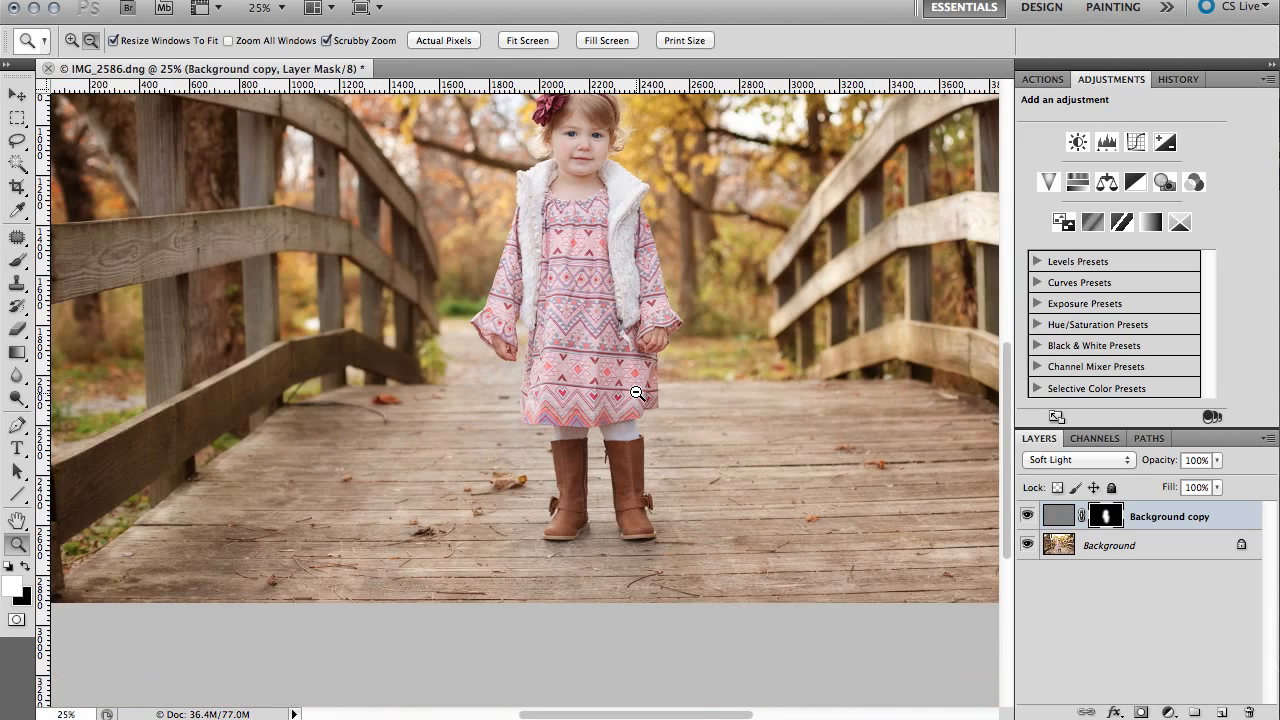
left_click(637, 393, "alt")
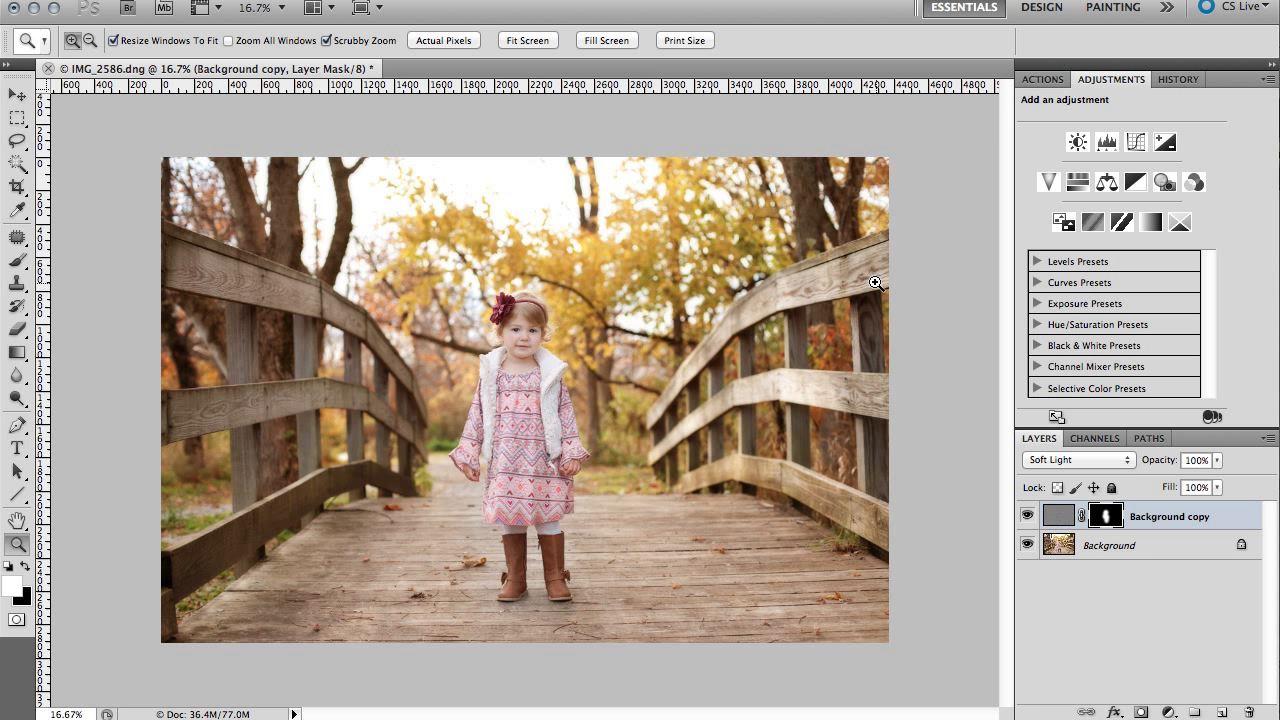
key("super+e")
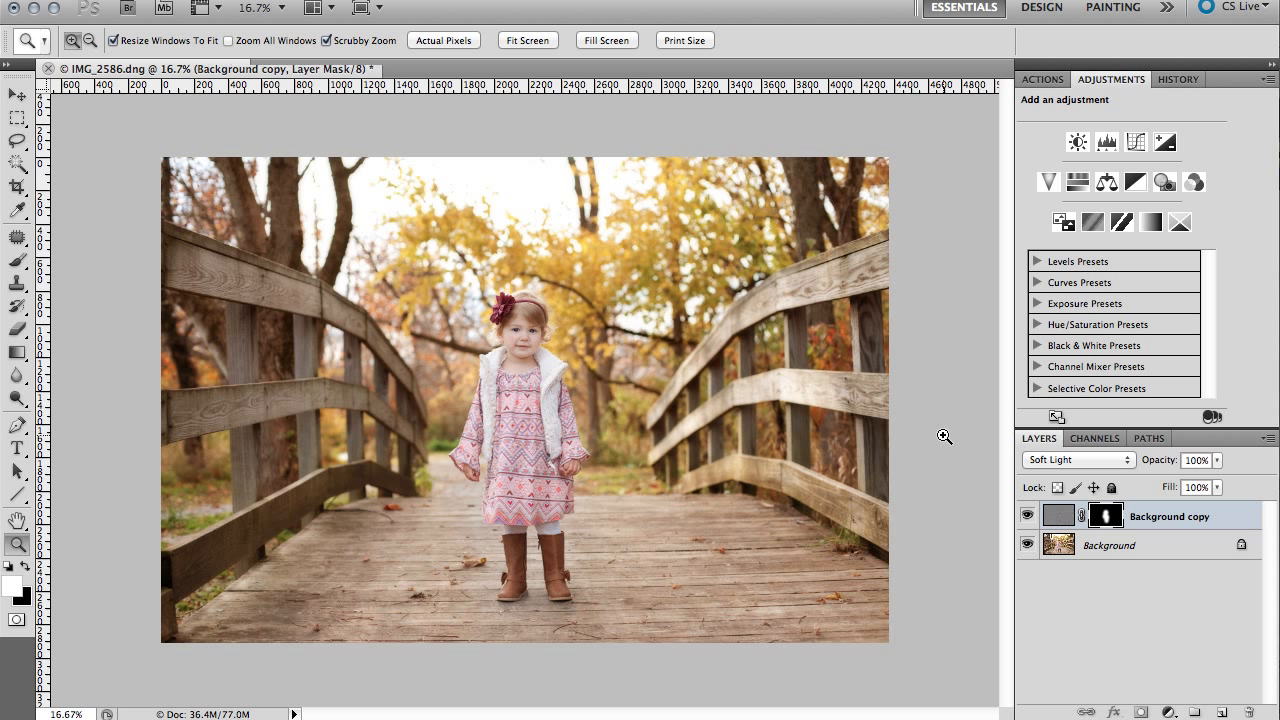
left_click(1182, 79)
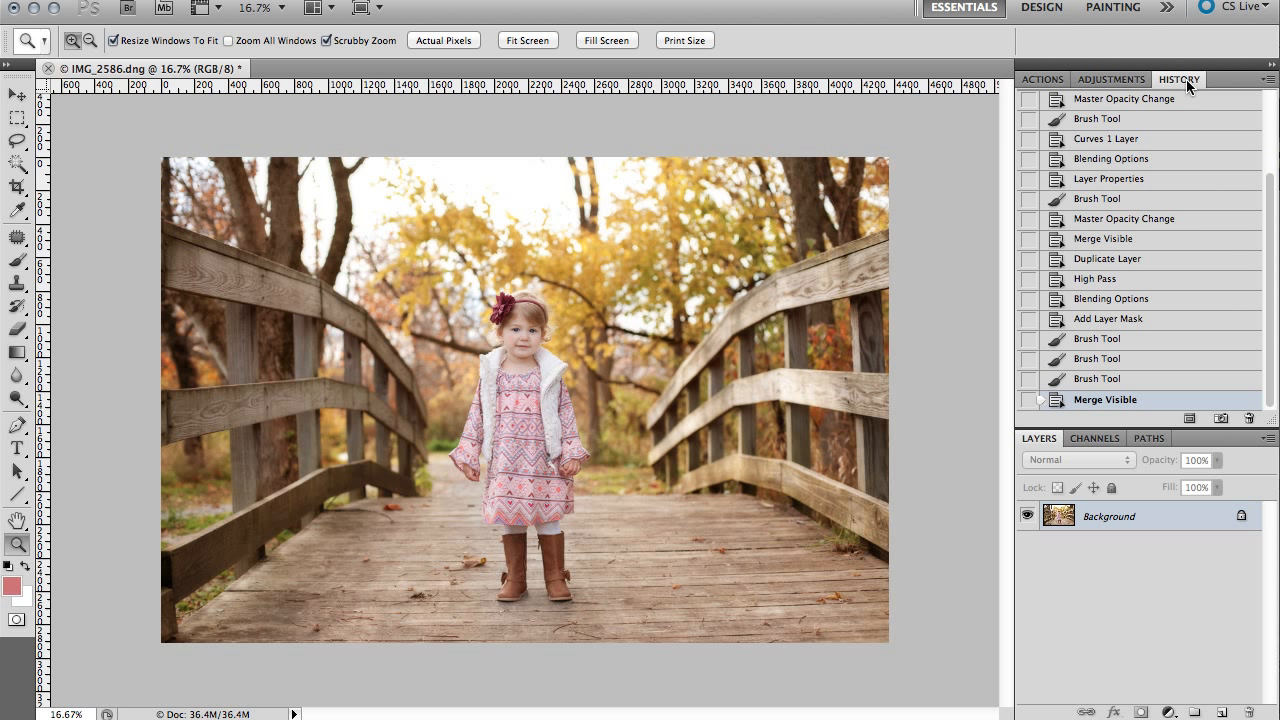
left_click(1222, 419)
Compare the original IMG_2586.dng state with the new snapshot several times, ending on the snapshot
scroll(1200, 332, "up", 3)
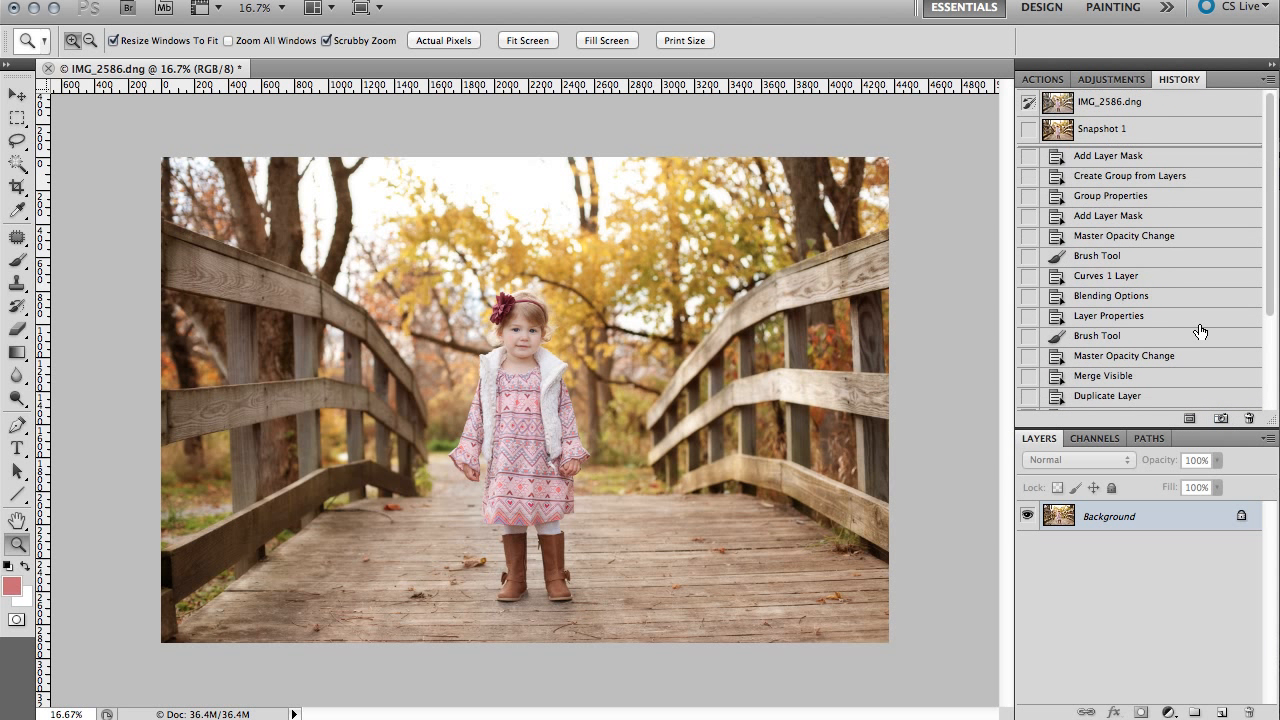
left_click(1133, 102)
left_click(1136, 129)
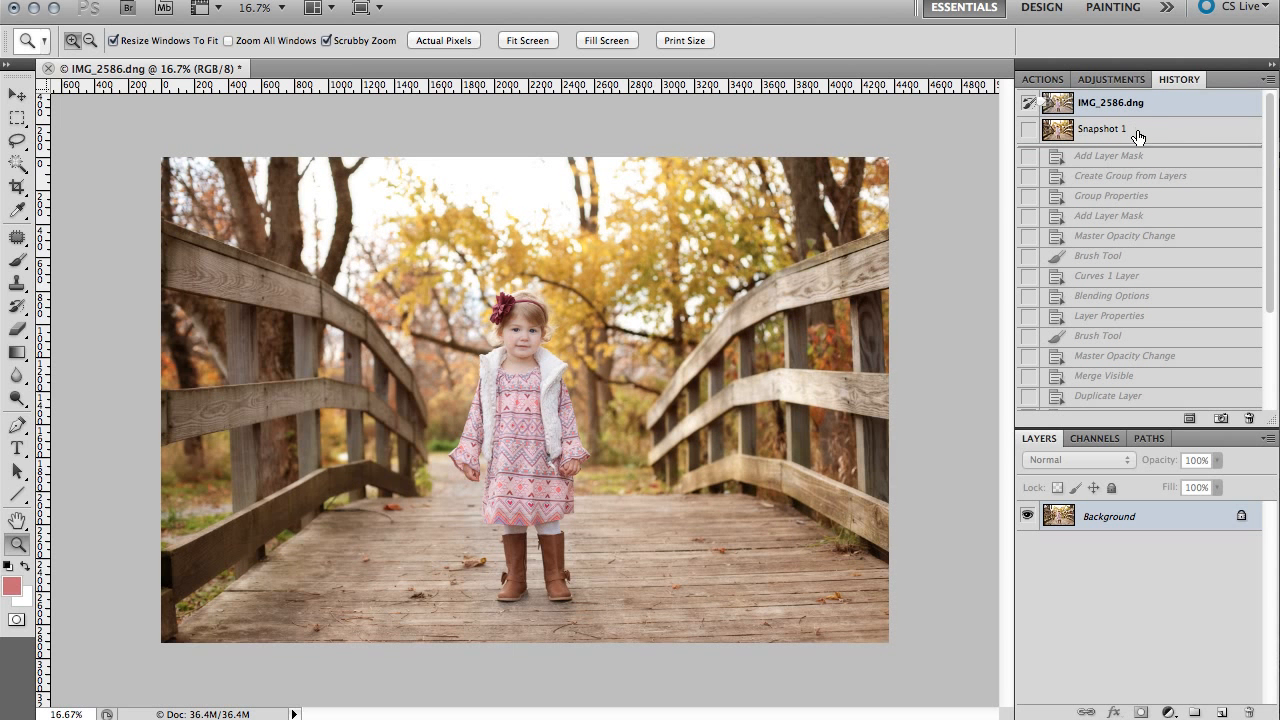
left_click(1138, 105)
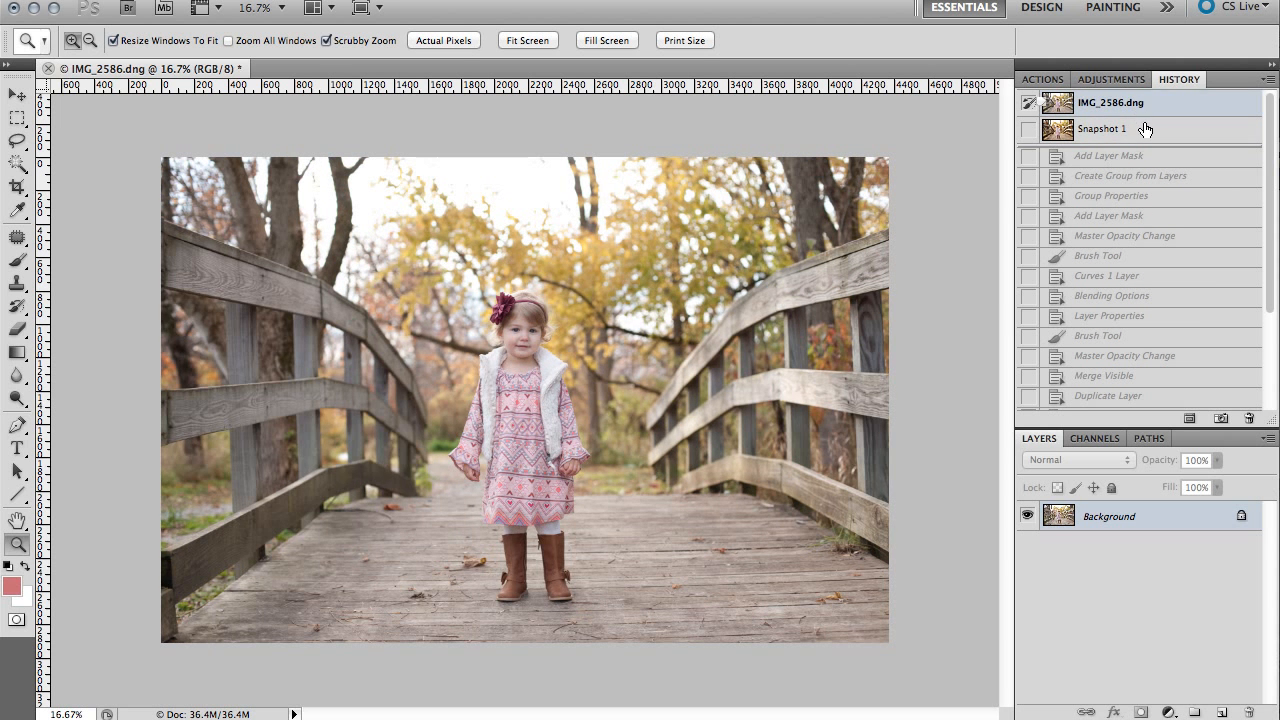
left_click(1146, 131)
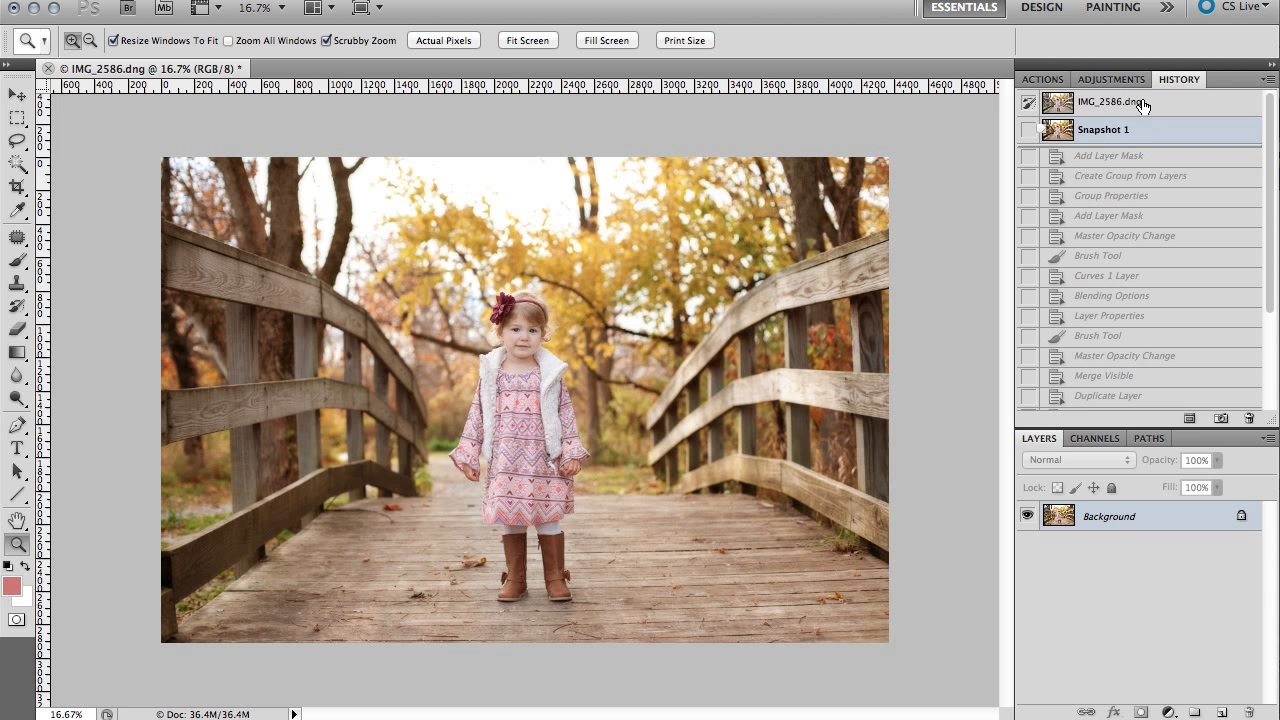
left_click(1138, 105)
left_click(1146, 131)
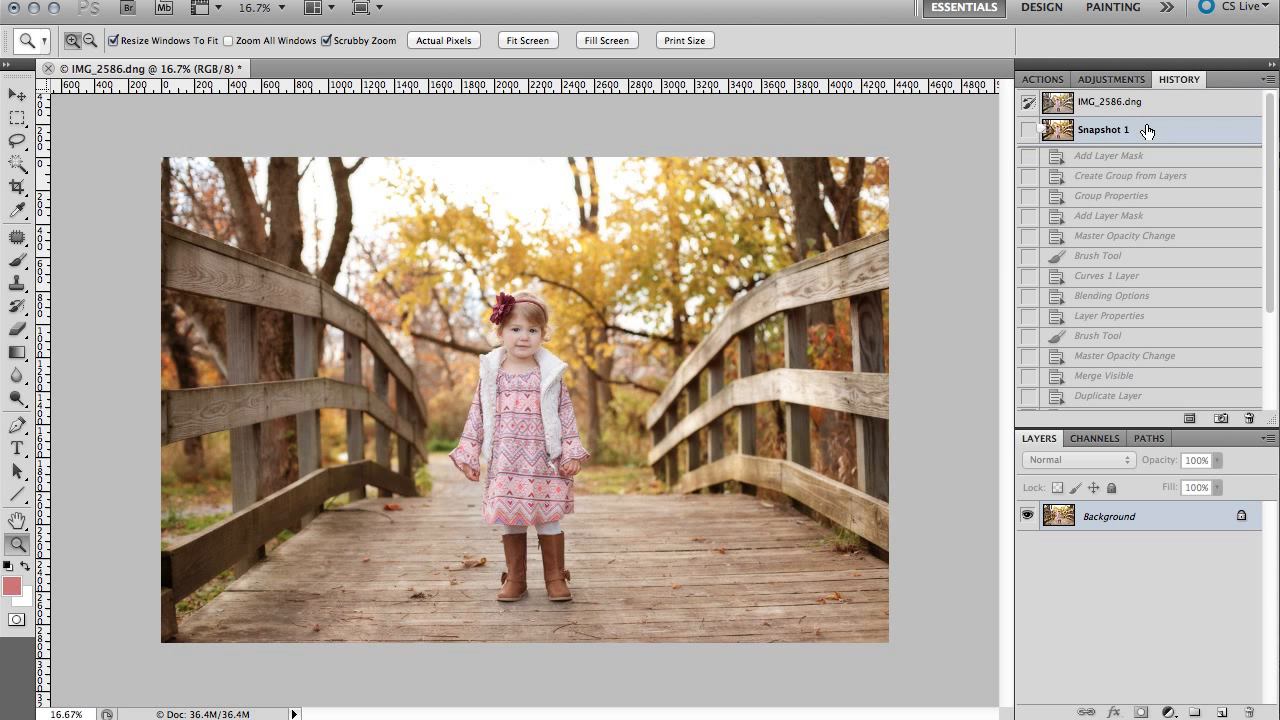